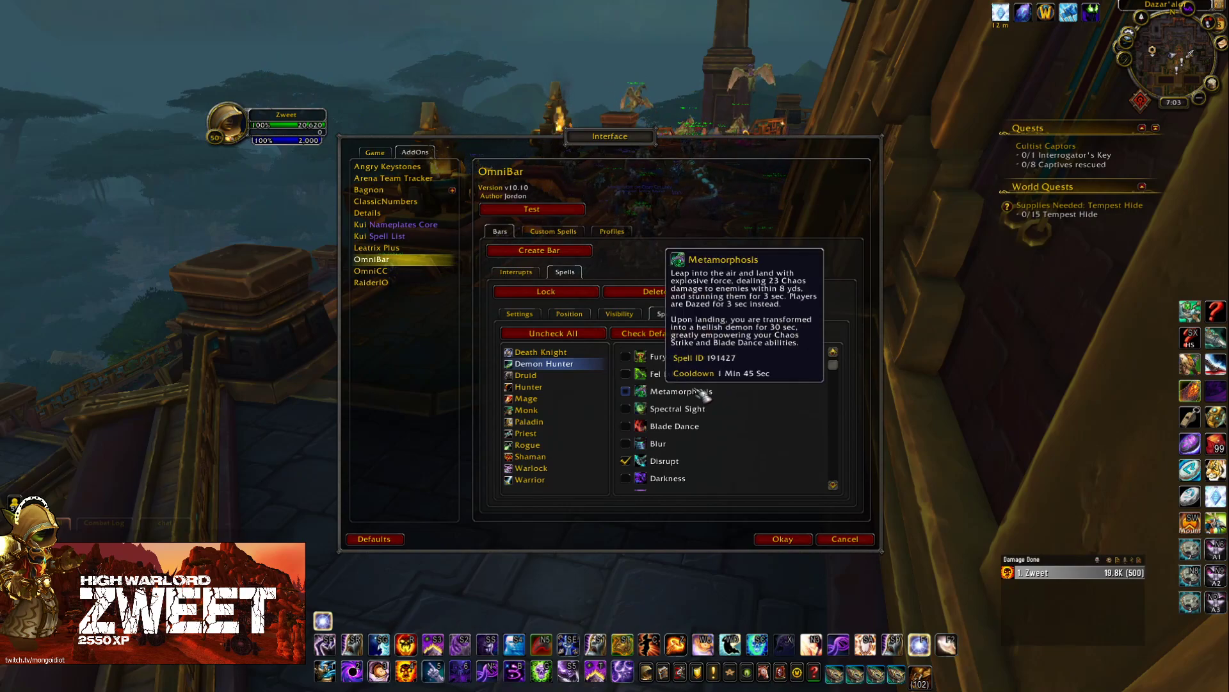
Tick Metamorphosis, Spectral Sight and Blur in the Demon Hunter list, then scroll further down it.
click(701, 393)
click(700, 414)
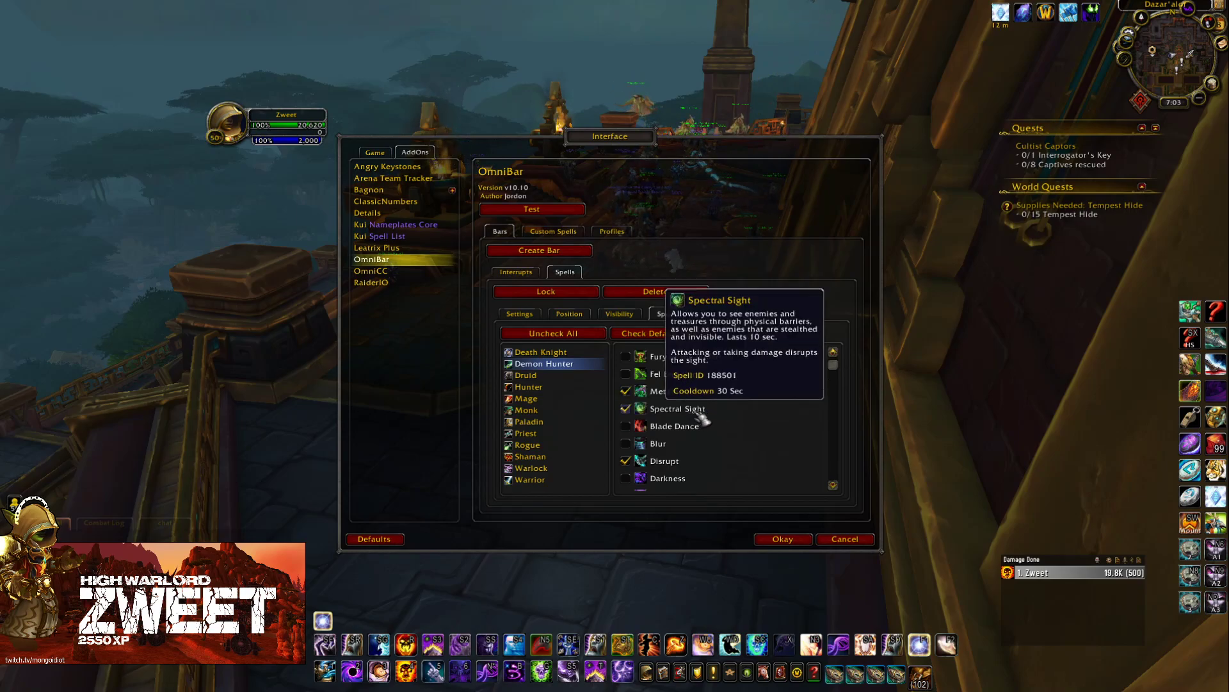
scroll(701, 417, down, 1)
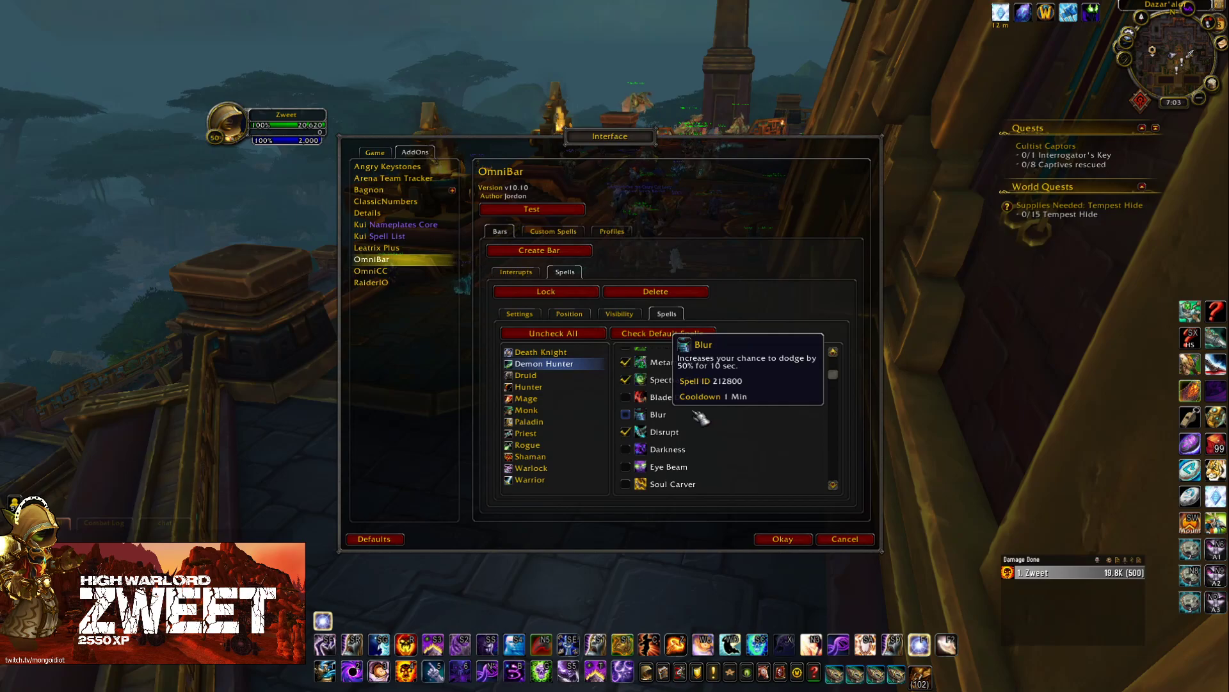
click(701, 417)
scroll(701, 418, down, 1)
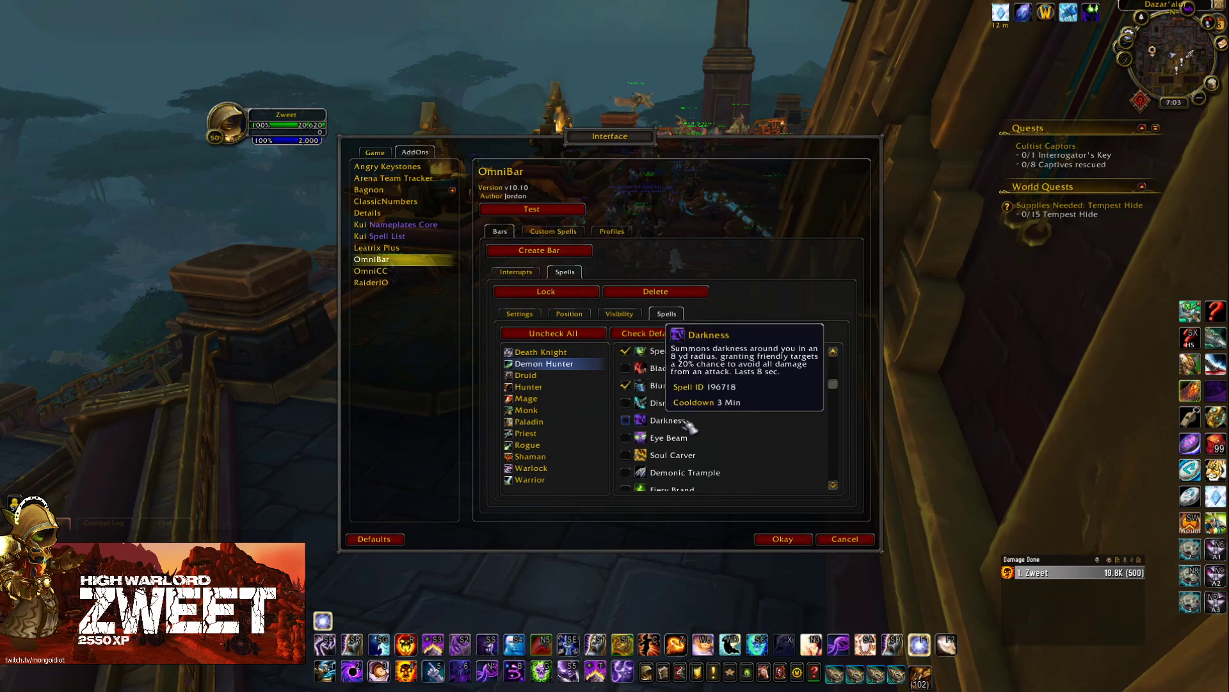
scroll(688, 424, down, 4)
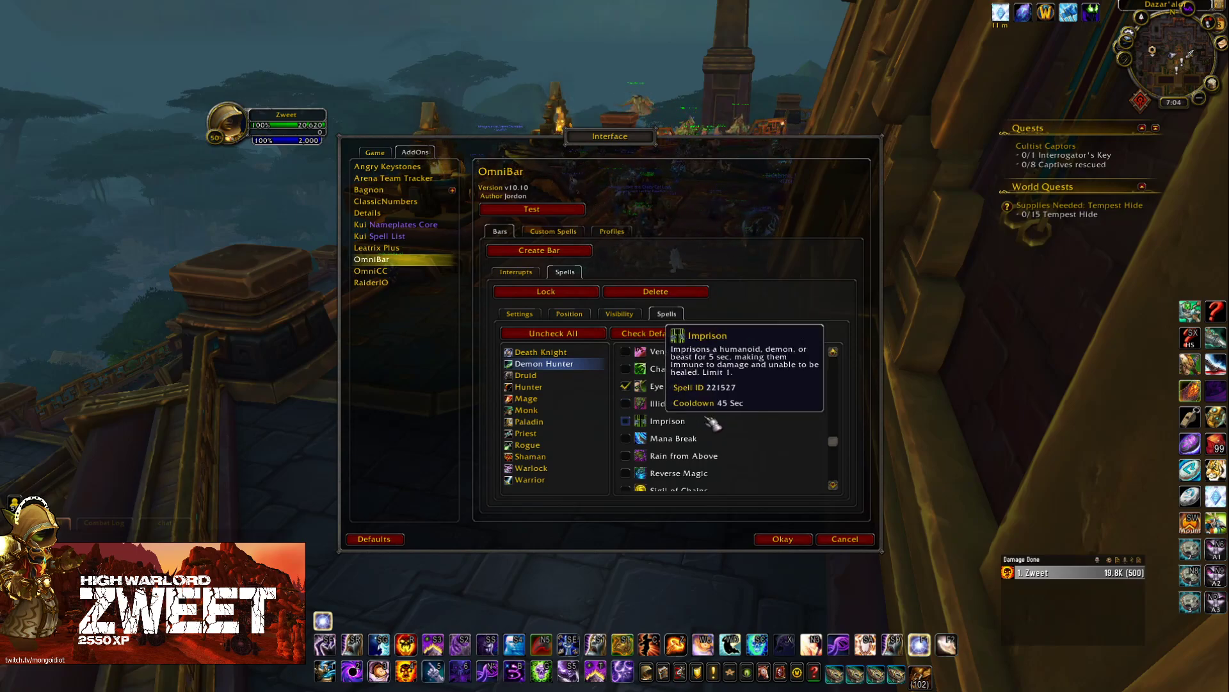
scroll(714, 419, down, 1)
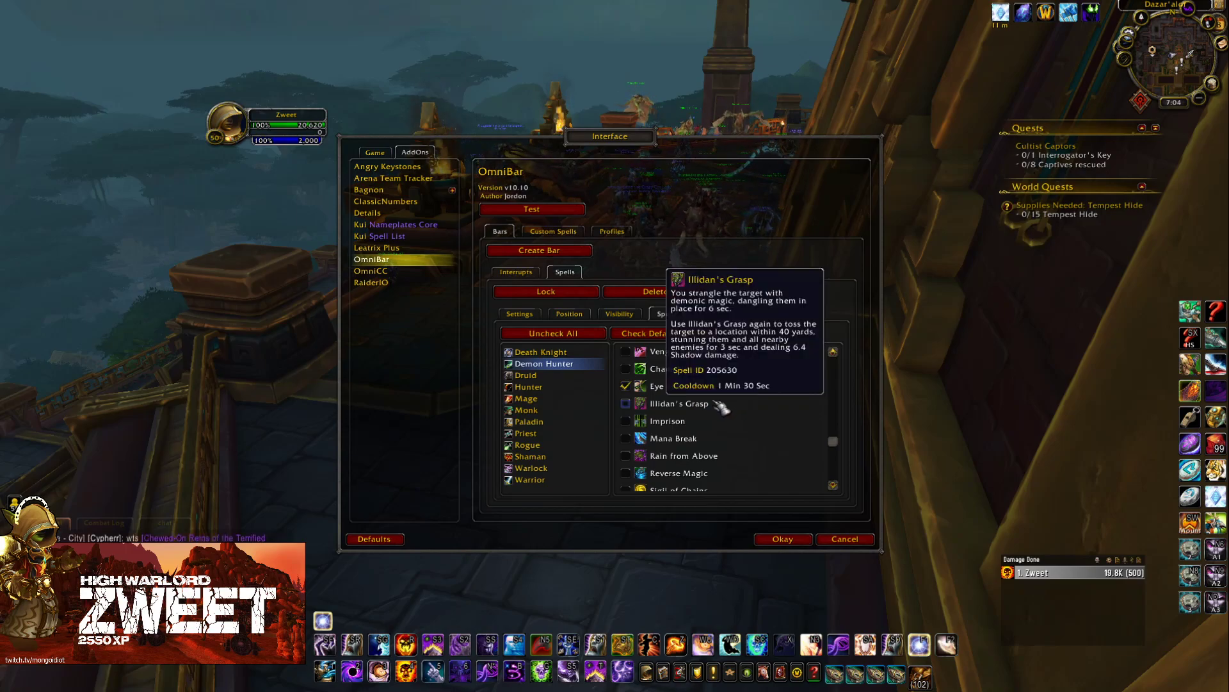
scroll(721, 418, down, 2)
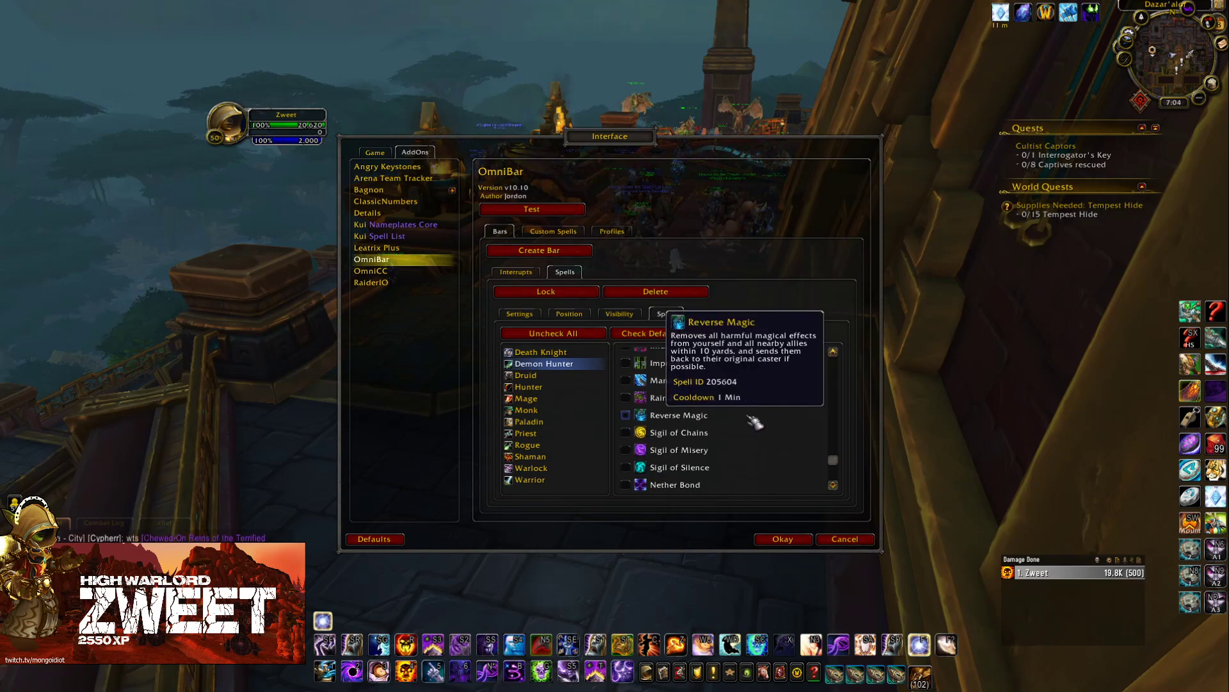
scroll(755, 422, down, 1)
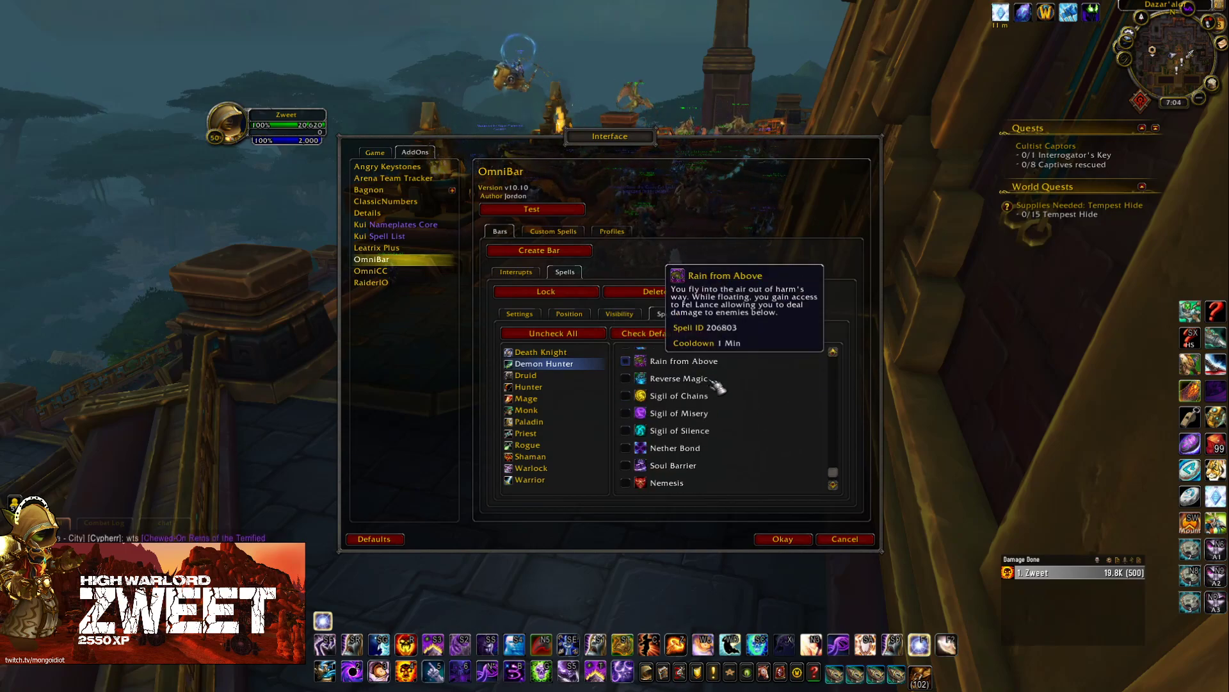
Switch to the Druid spell list and untick Skull Bash and Solar Beam.
click(591, 378)
scroll(705, 384, down, 2)
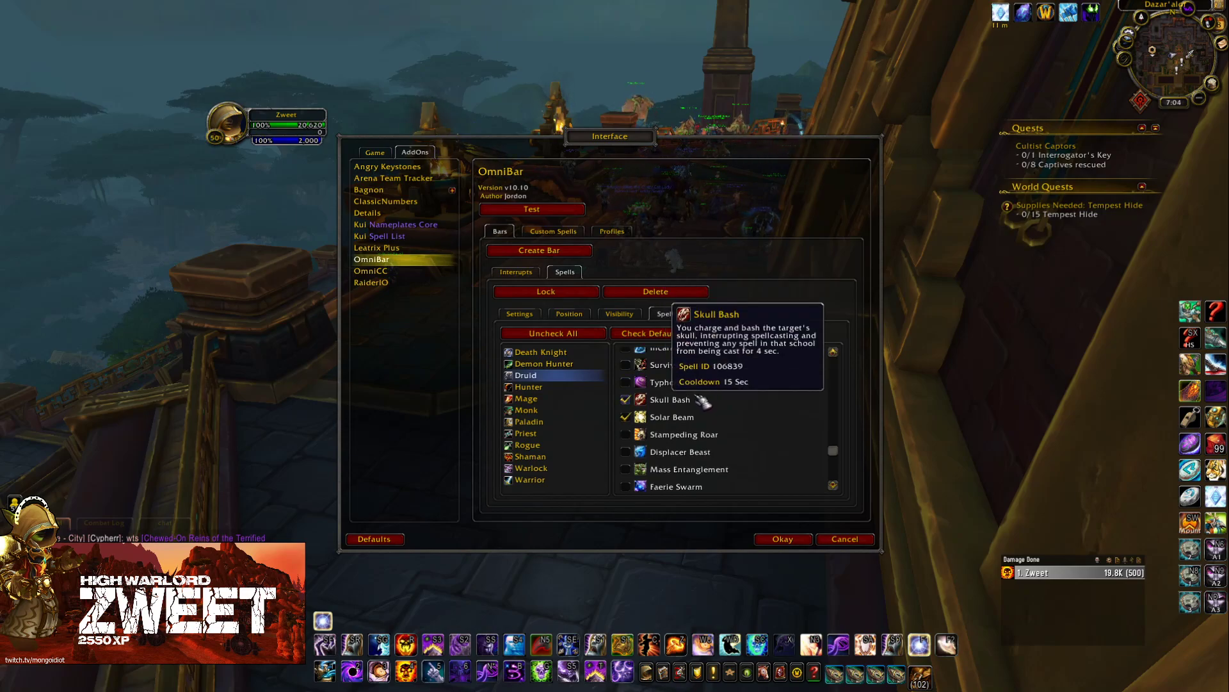
click(698, 399)
click(696, 410)
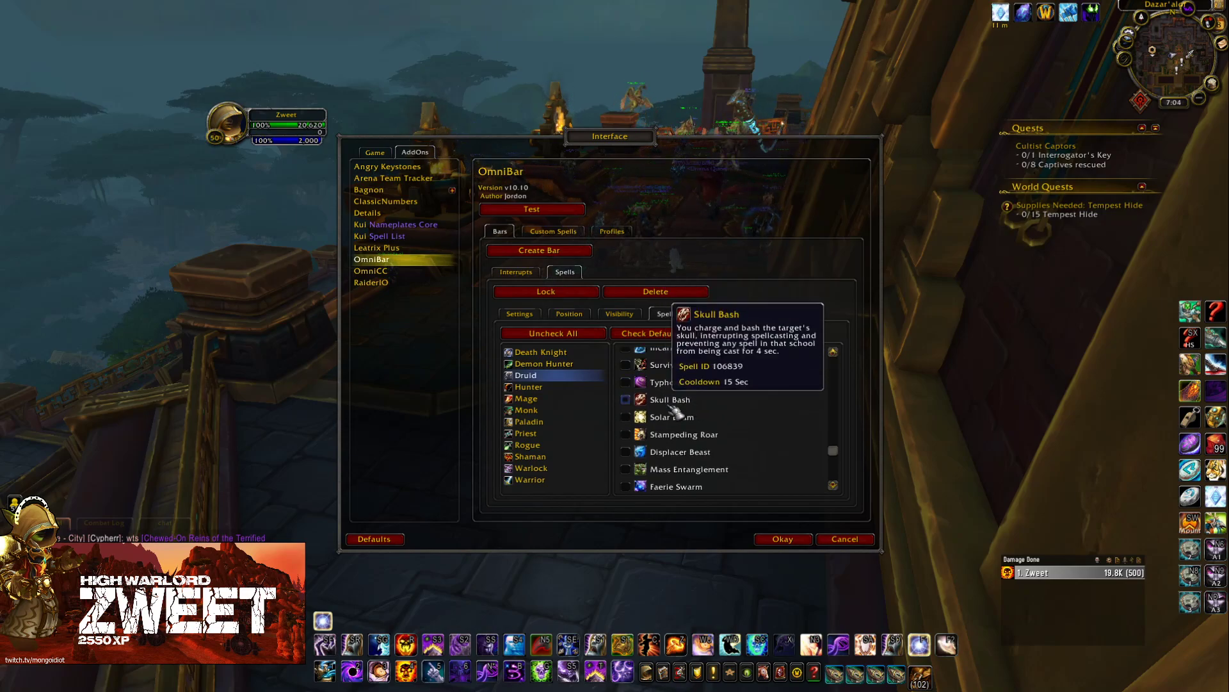
Track Elune's Guidance, Celestial Alignment and Thorns for Druids.
scroll(704, 391, up, 5)
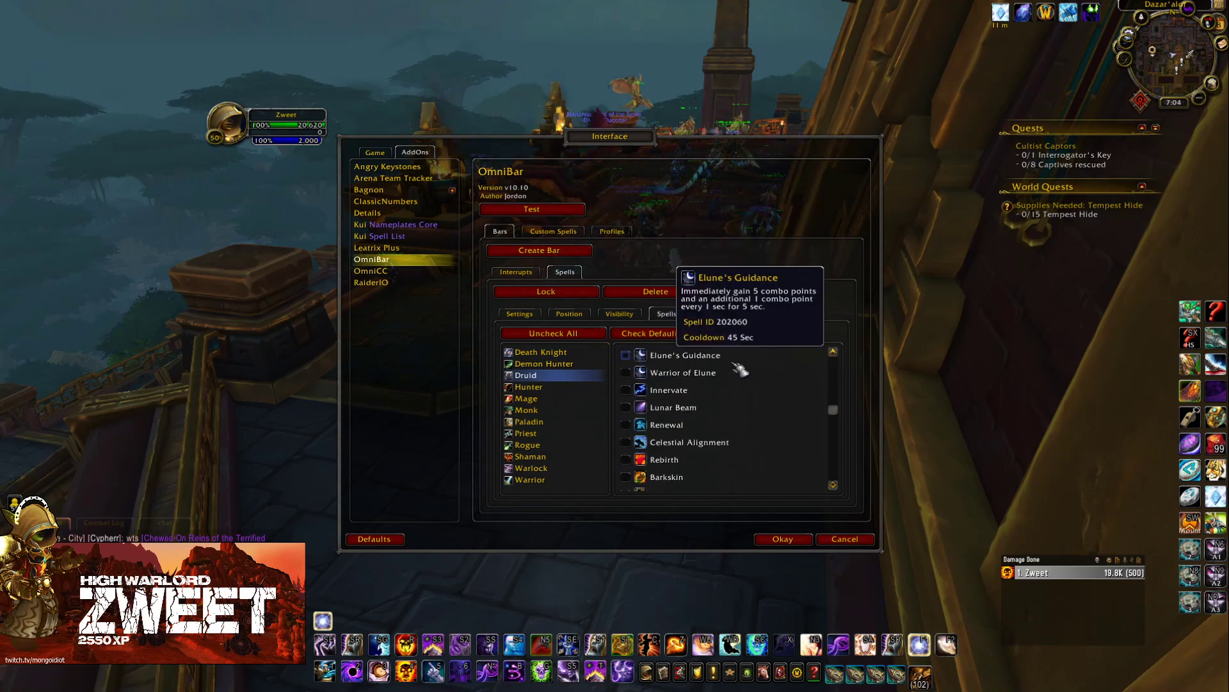
scroll(739, 369, up, 3)
scroll(736, 375, down, 3)
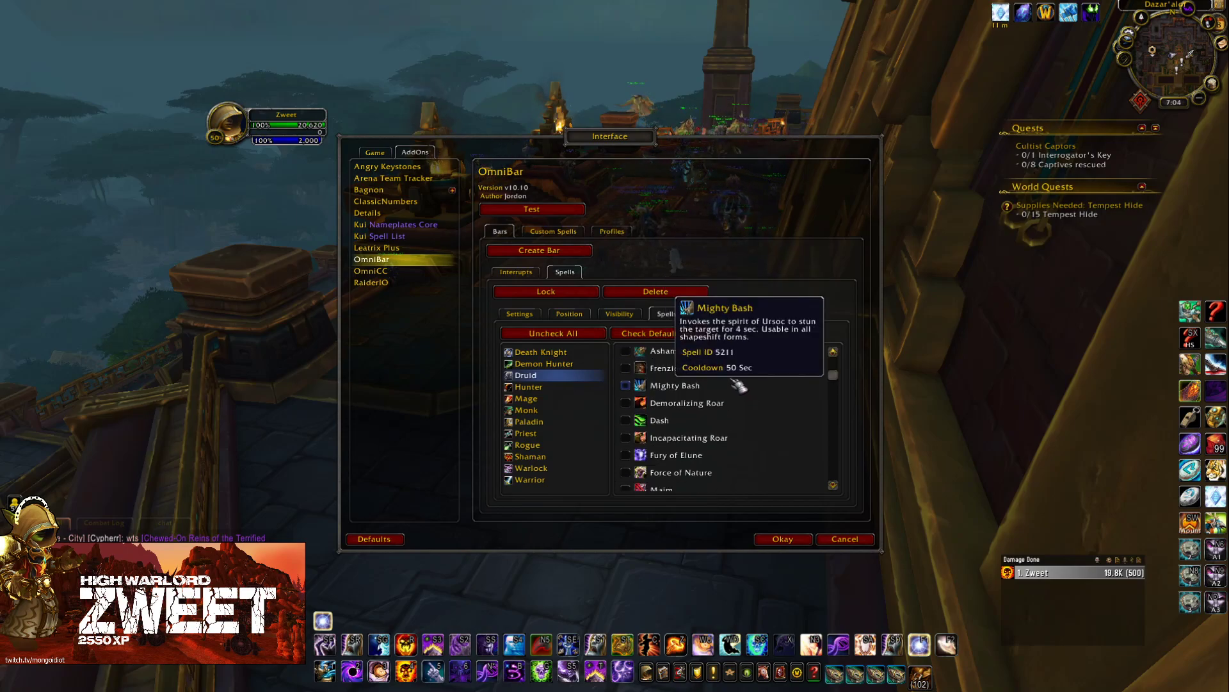
scroll(719, 400, down, 7)
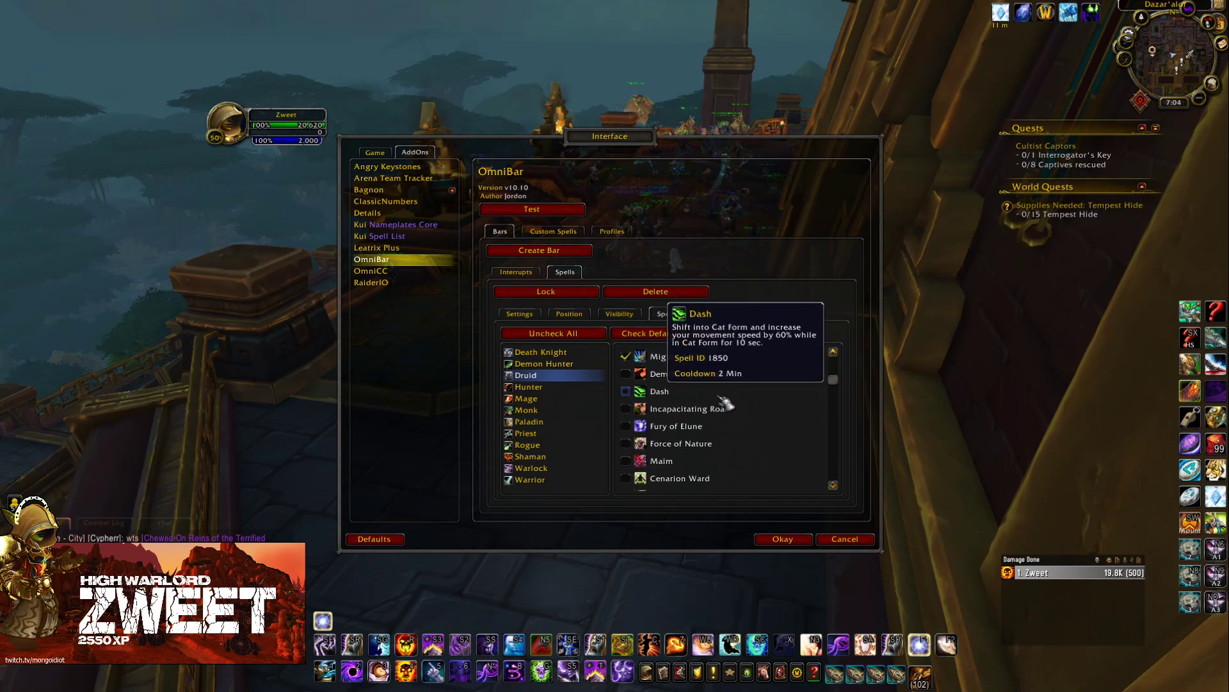
scroll(704, 409, down, 2)
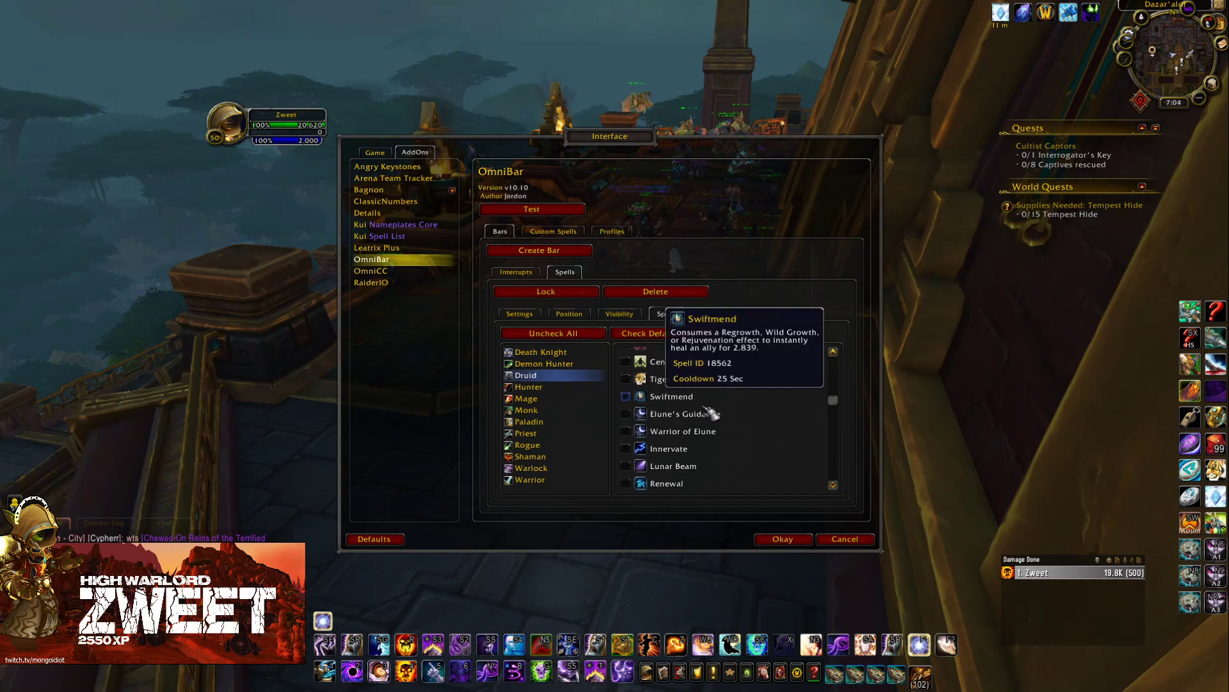
click(722, 418)
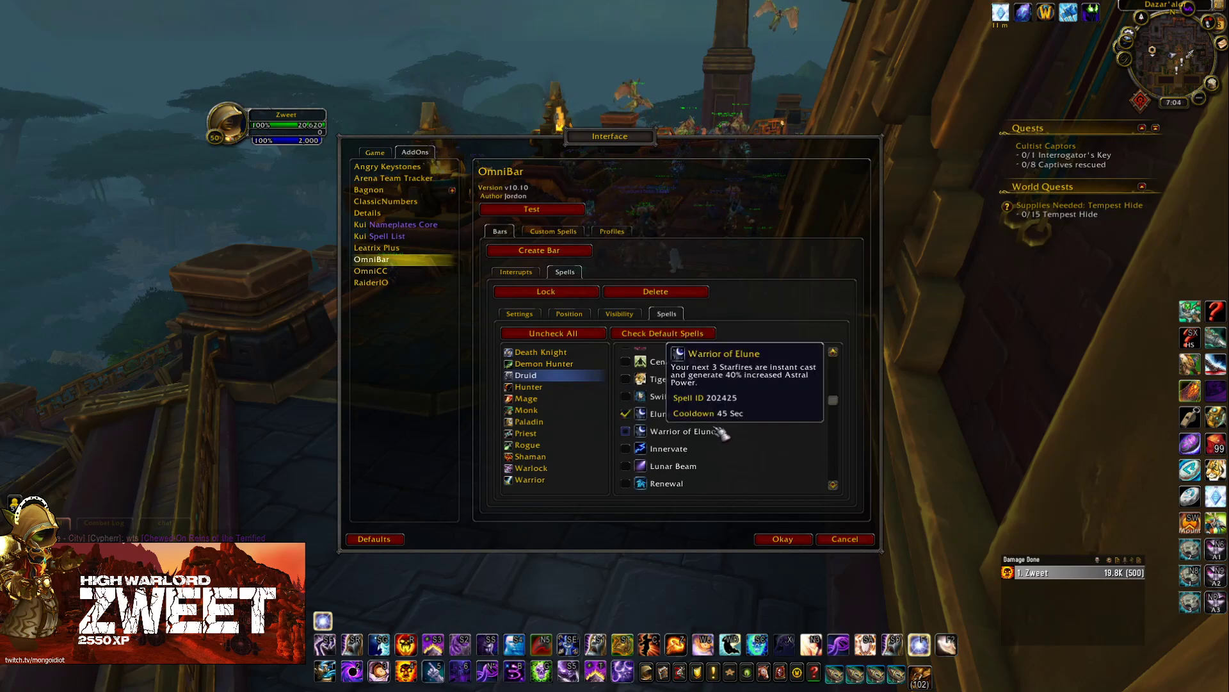
scroll(722, 433, down, 2)
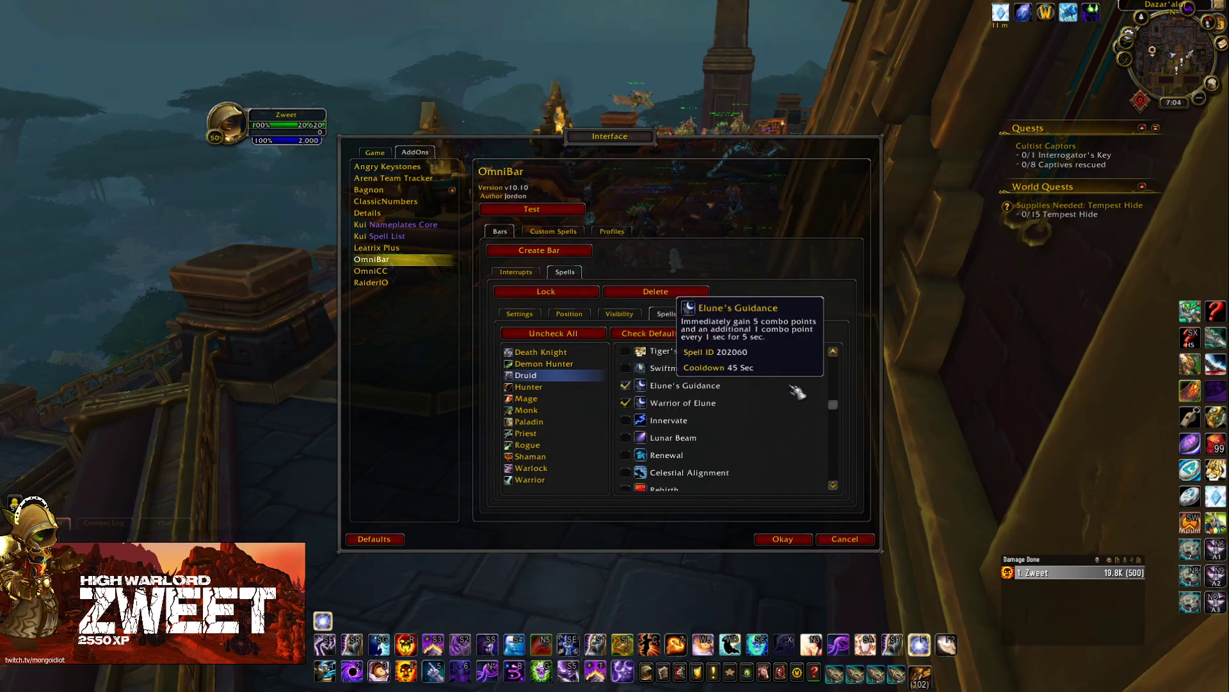
scroll(734, 402, down, 3)
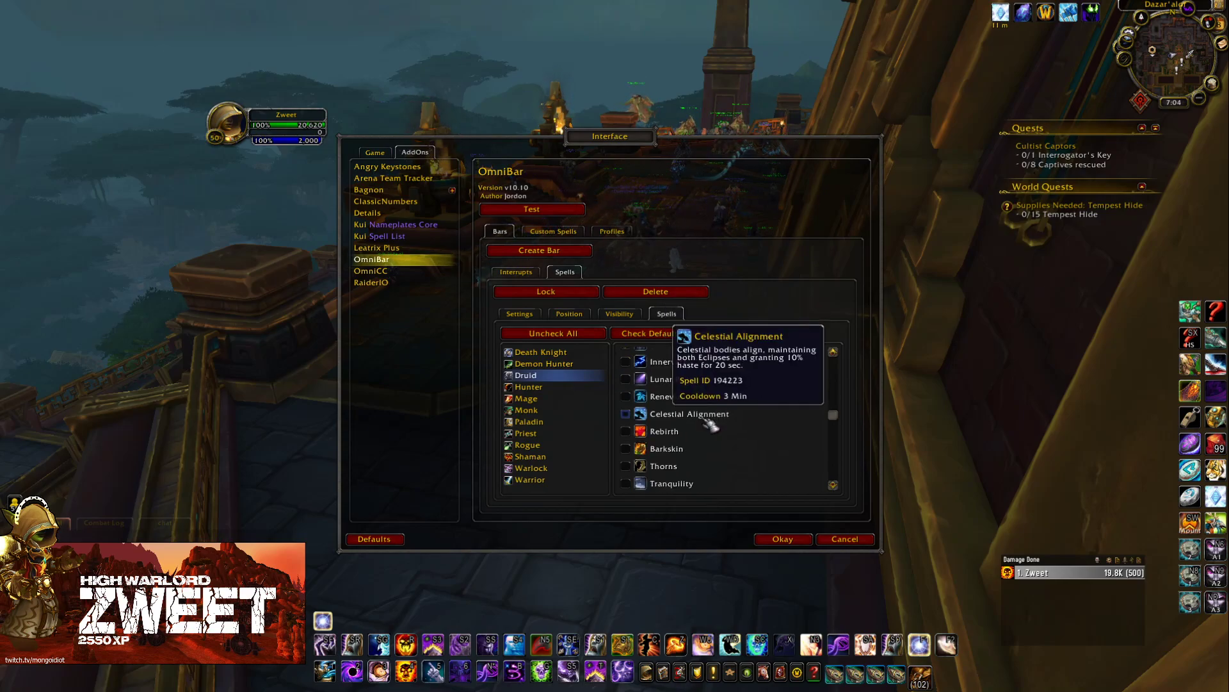
click(710, 420)
scroll(704, 429, down, 2)
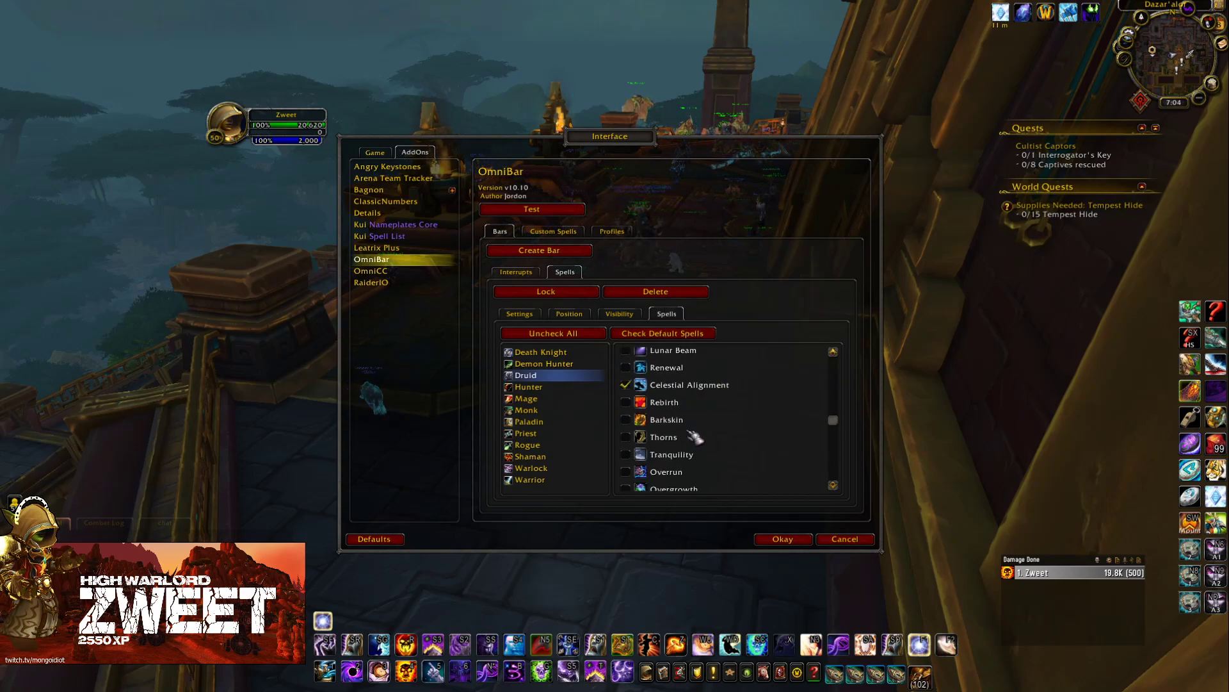
click(694, 438)
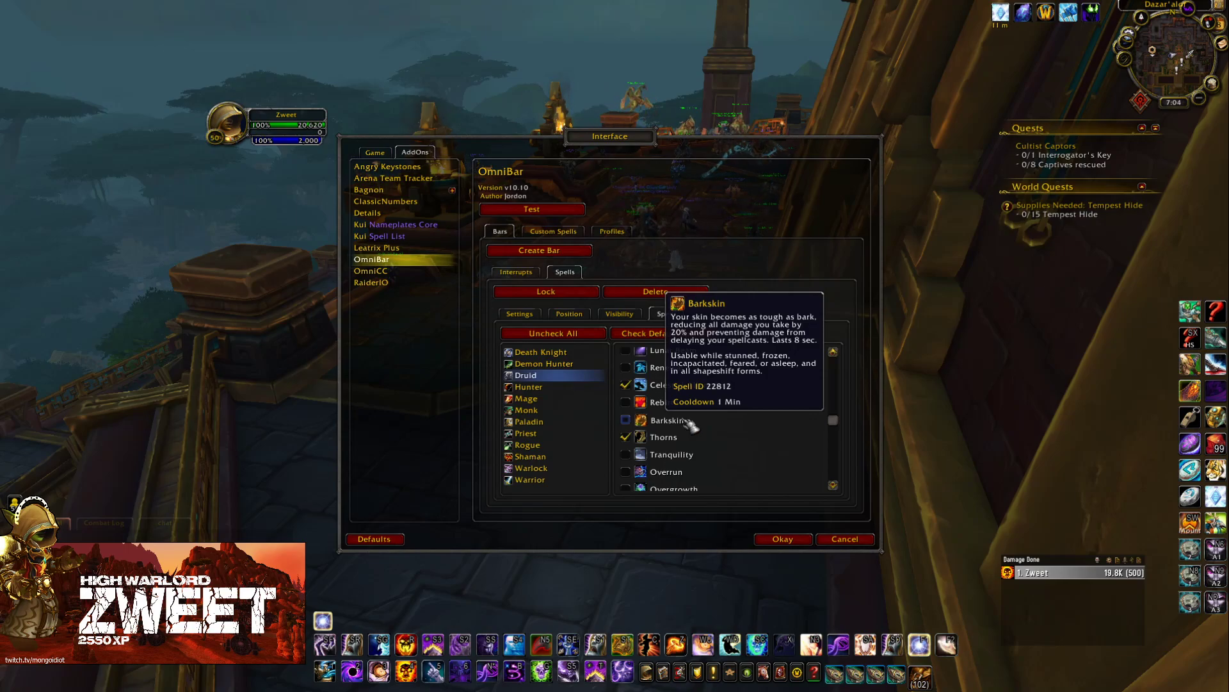
Track Incarnation: Tree of Life, King of the Jungle and another Incarnation, then show Hunter spells.
scroll(711, 427, down, 5)
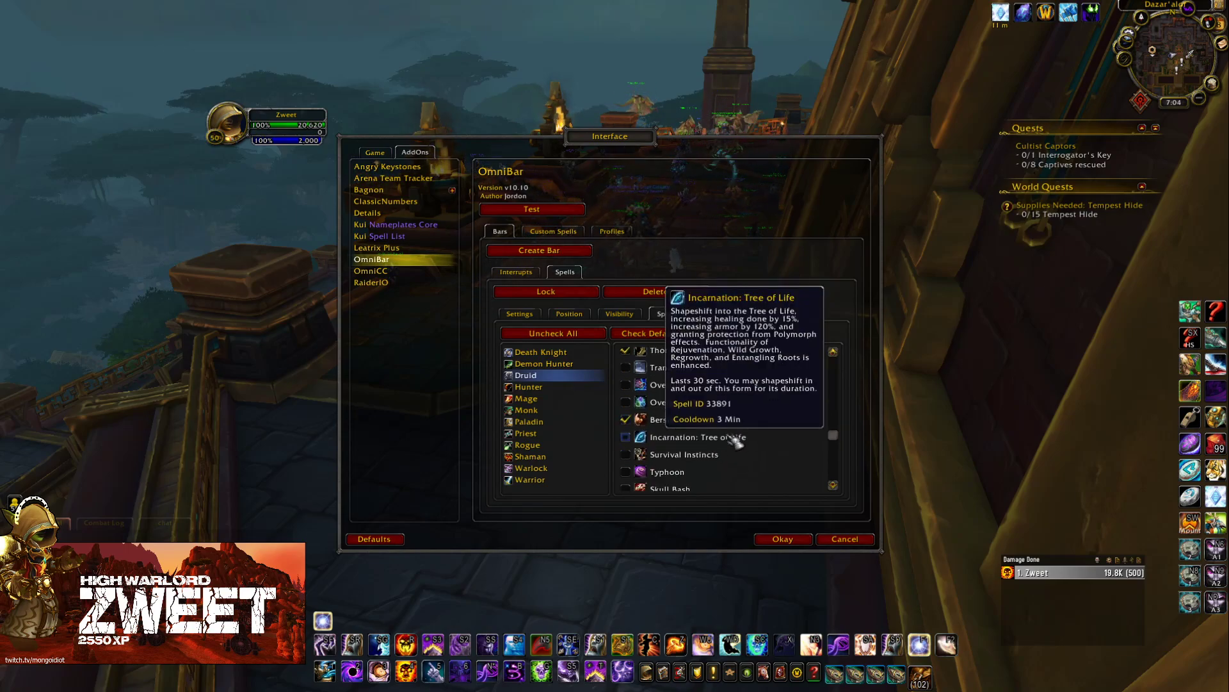
click(734, 438)
scroll(734, 432, down, 2)
scroll(733, 427, down, 7)
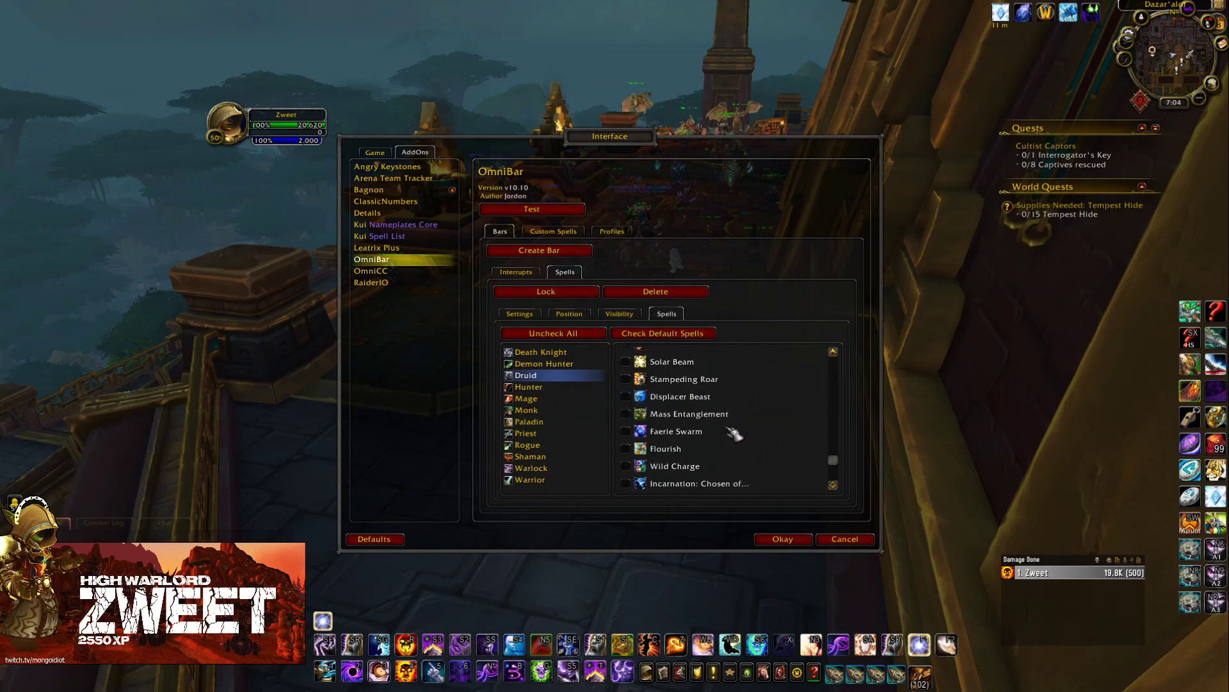
scroll(734, 430, down, 3)
click(734, 428)
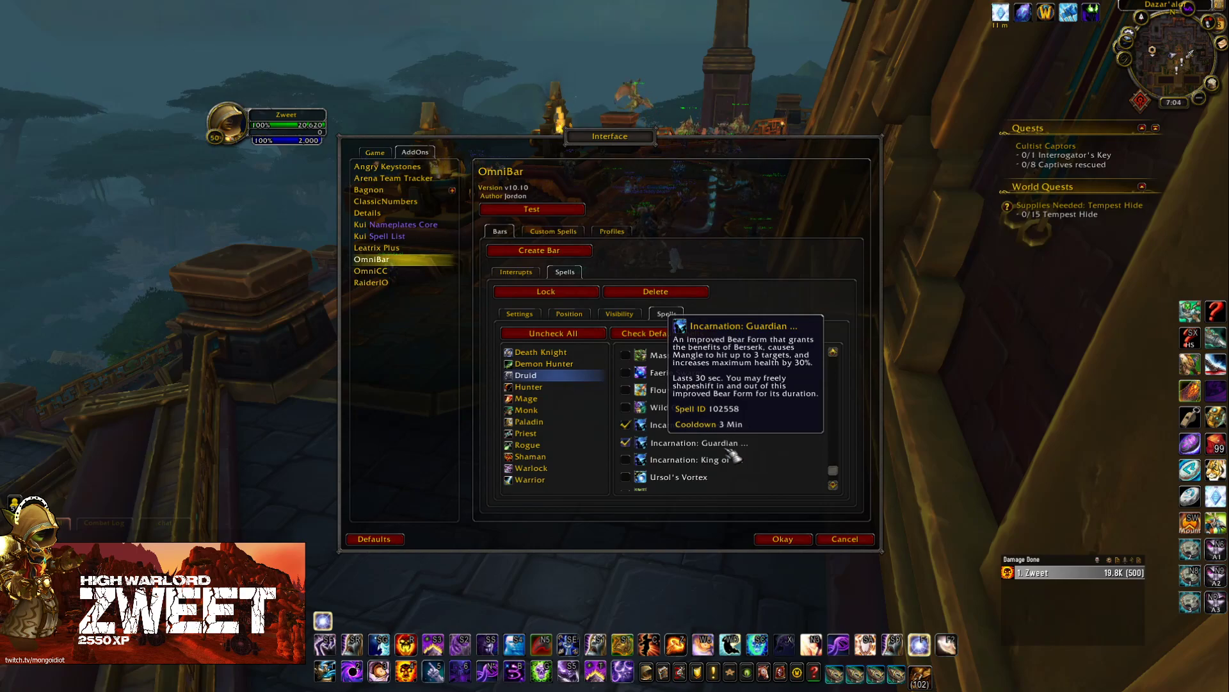
click(733, 456)
scroll(736, 454, down, 1)
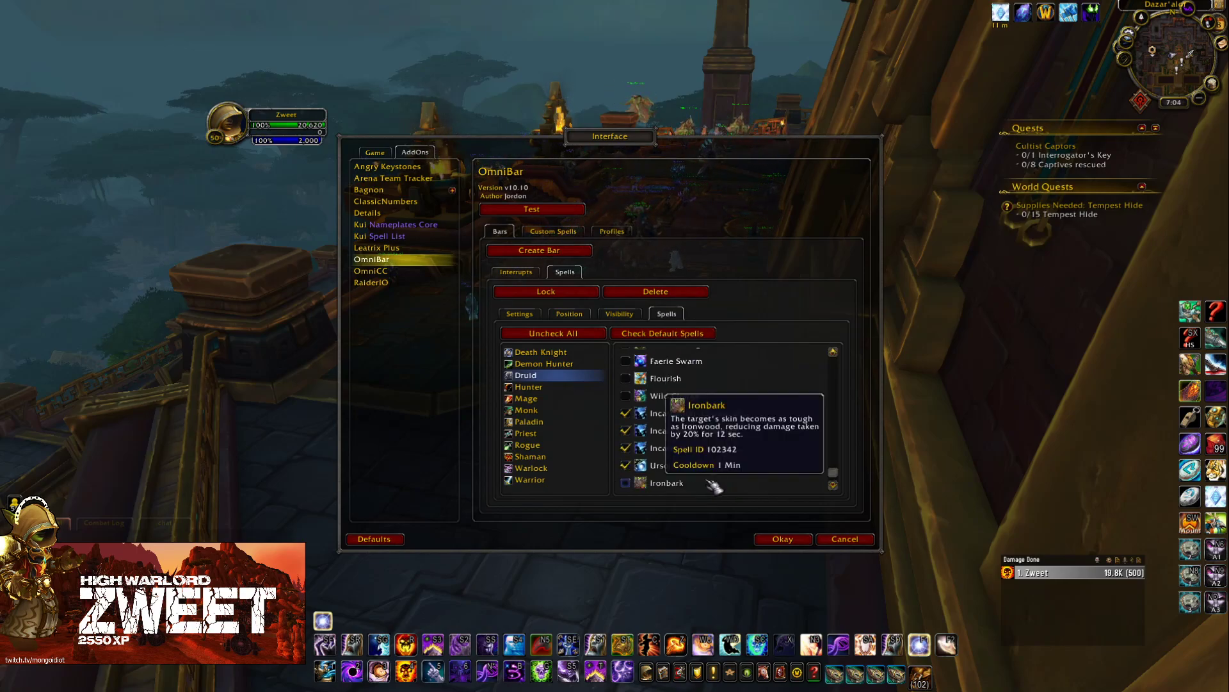
click(585, 388)
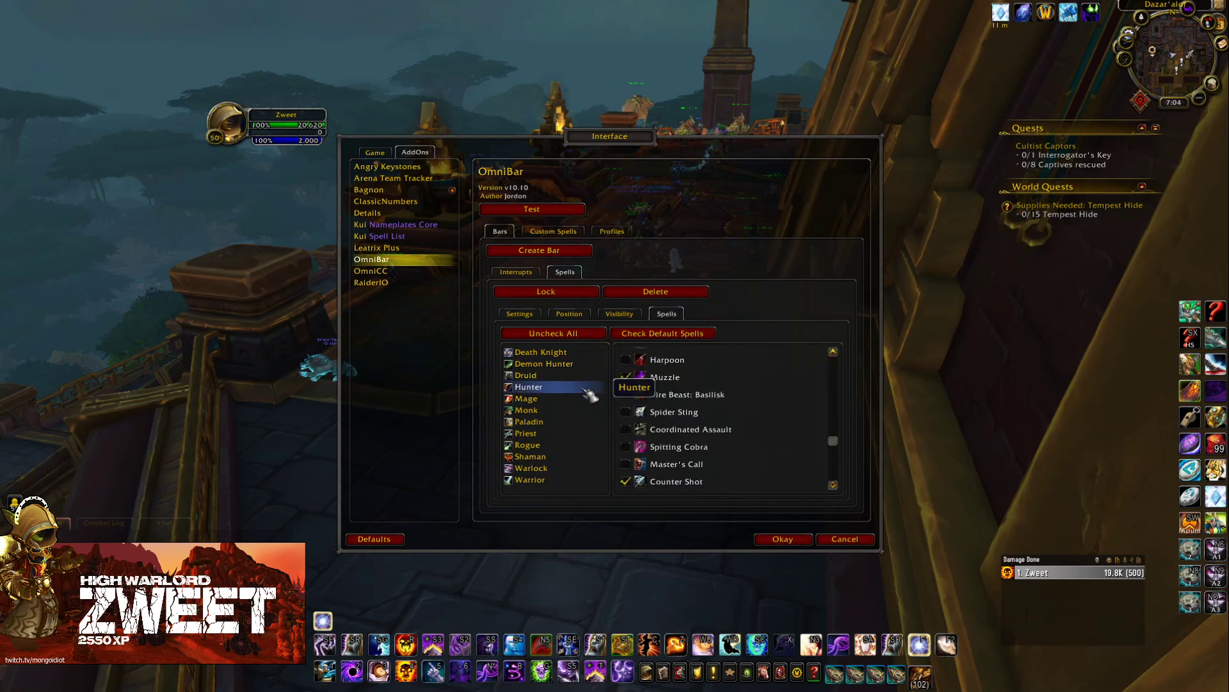
Untick Muzzle and Counter Shot in the Hunter spell list.
scroll(727, 382, up, 2)
scroll(705, 384, down, 2)
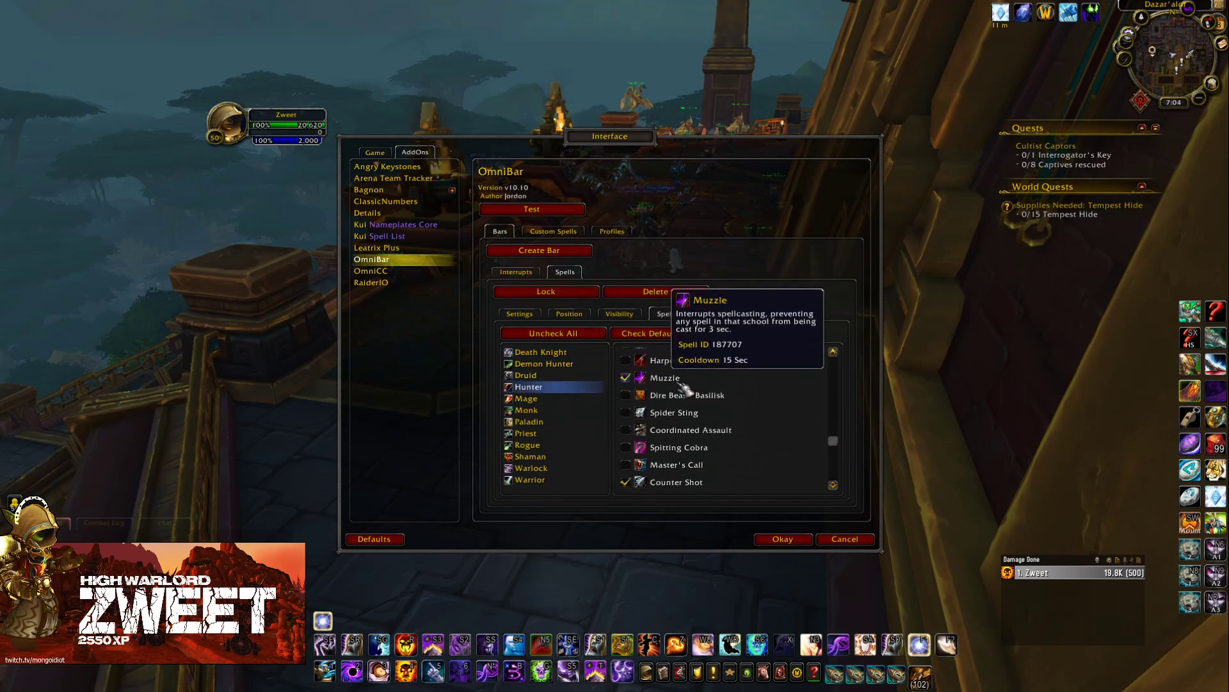
click(677, 381)
click(663, 481)
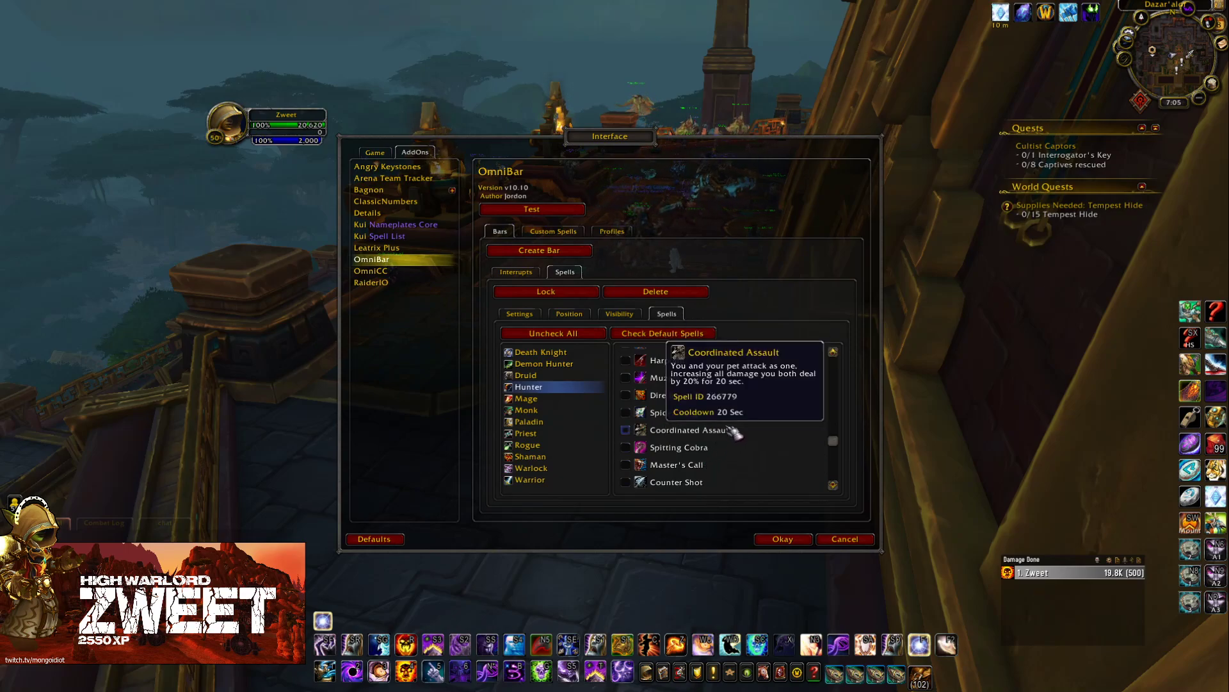
Track Bestial Wrath, Scatter Shot and Aspect of the Wild for Hunters.
scroll(762, 430, up, 5)
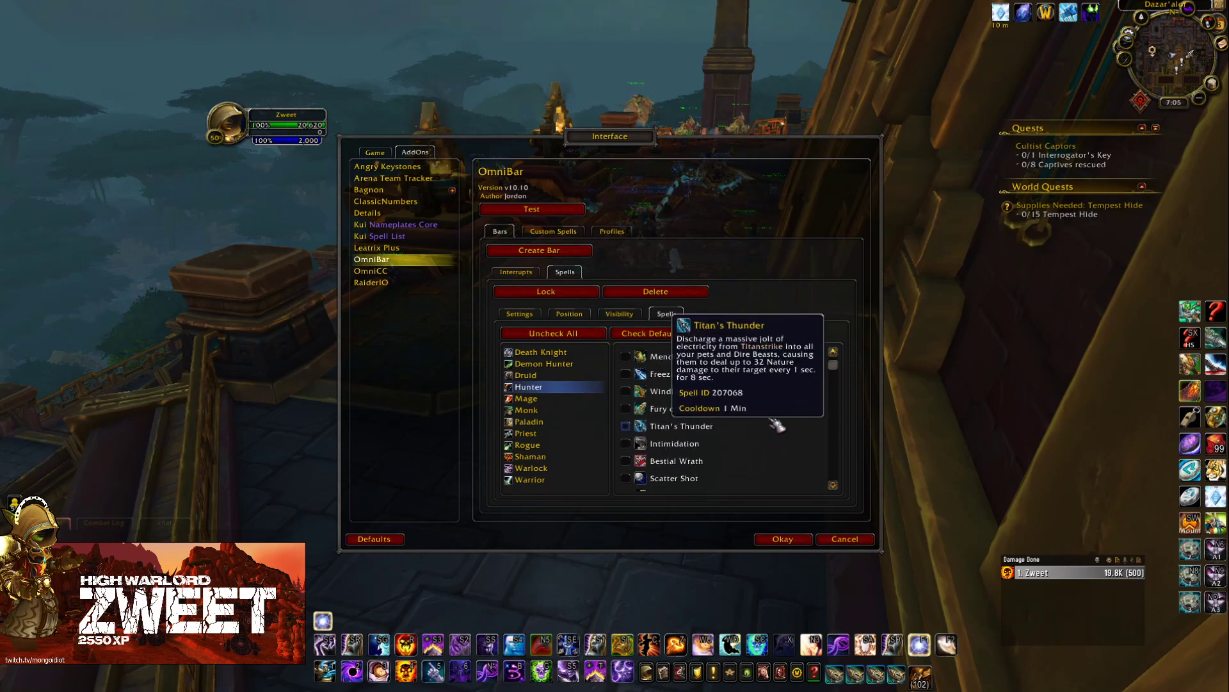
scroll(716, 425, down, 2)
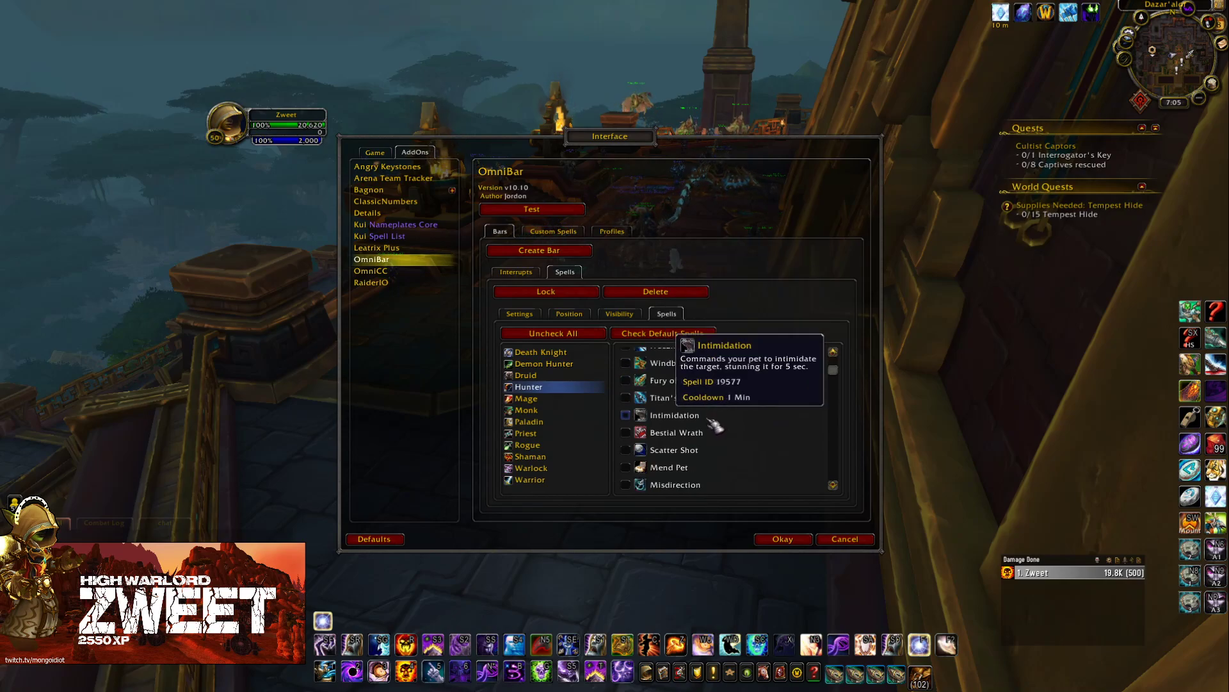
click(701, 435)
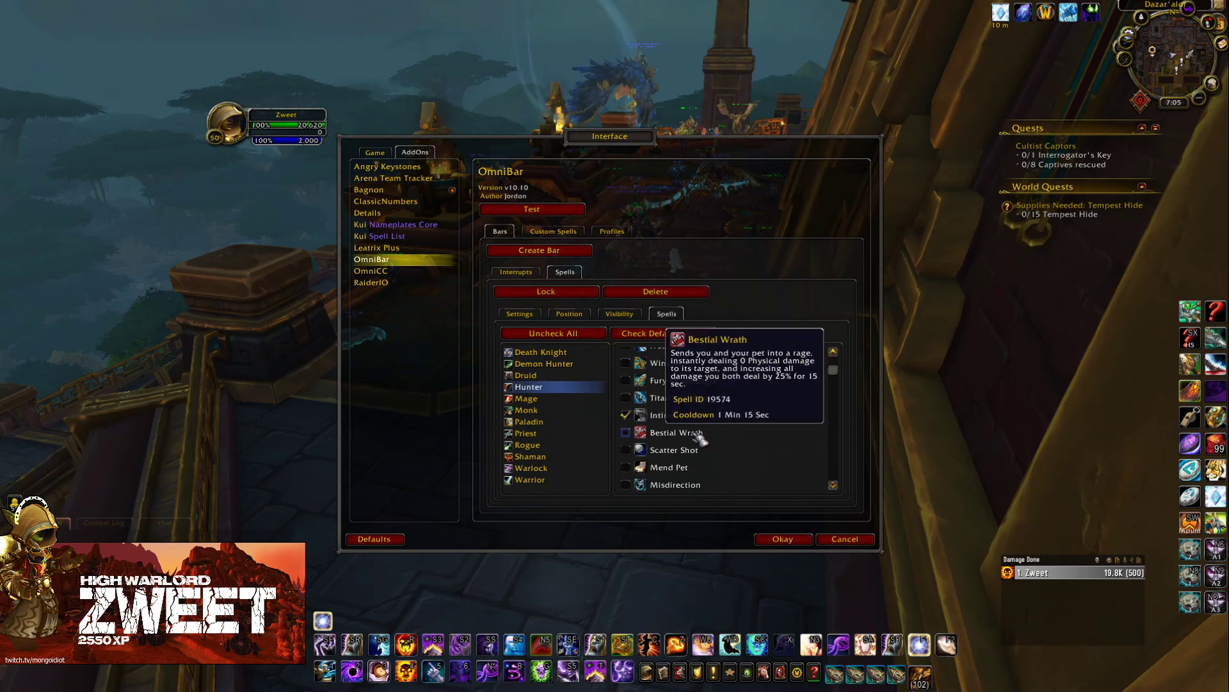
click(698, 452)
scroll(704, 442, down, 5)
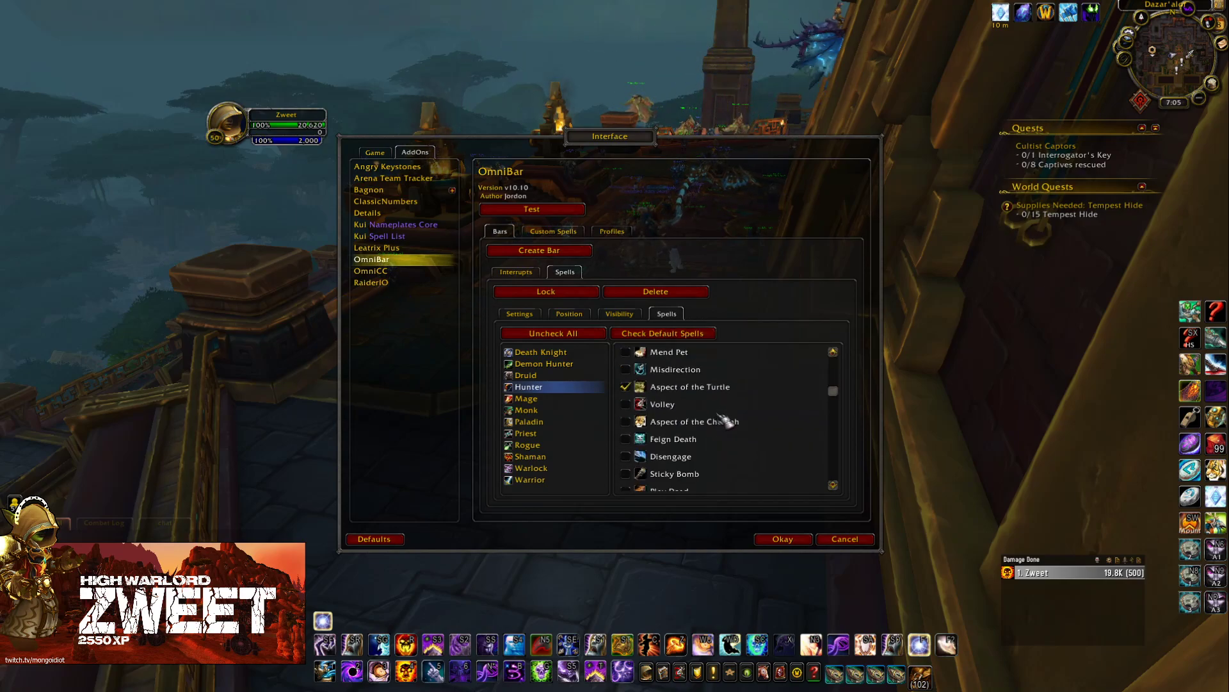
scroll(719, 420, down, 3)
scroll(715, 416, down, 5)
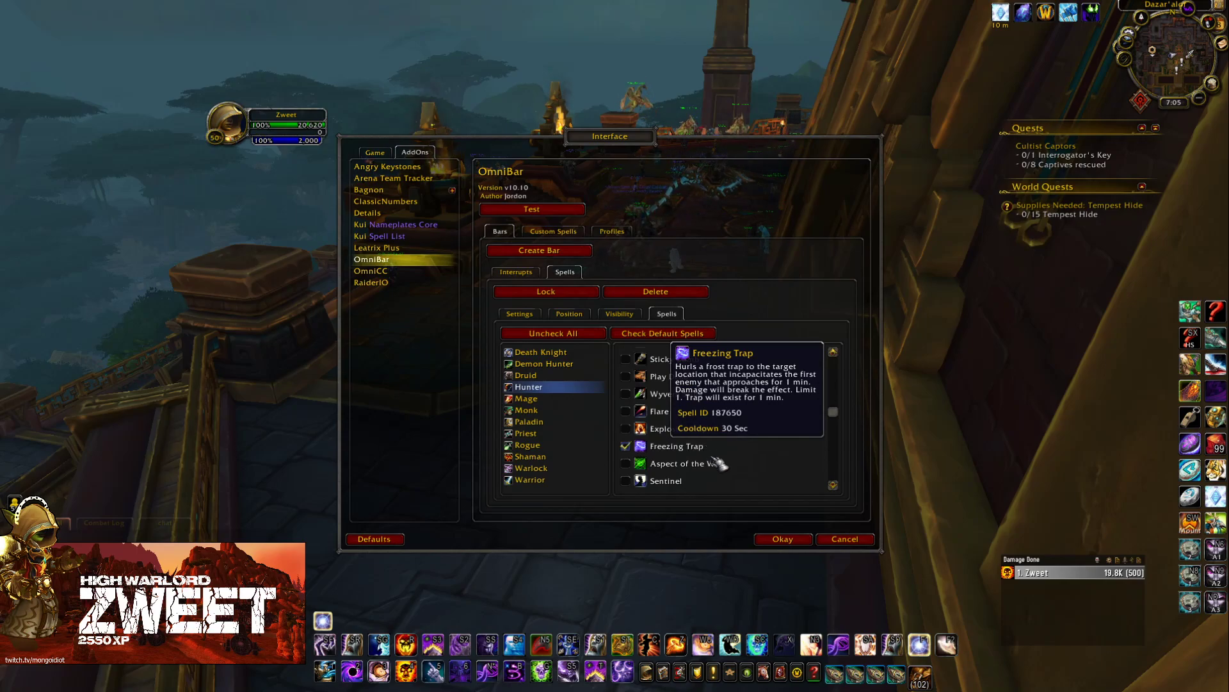
click(716, 462)
Scroll further down the Hunter list and track Roar of Sacrifice.
scroll(730, 448, down, 5)
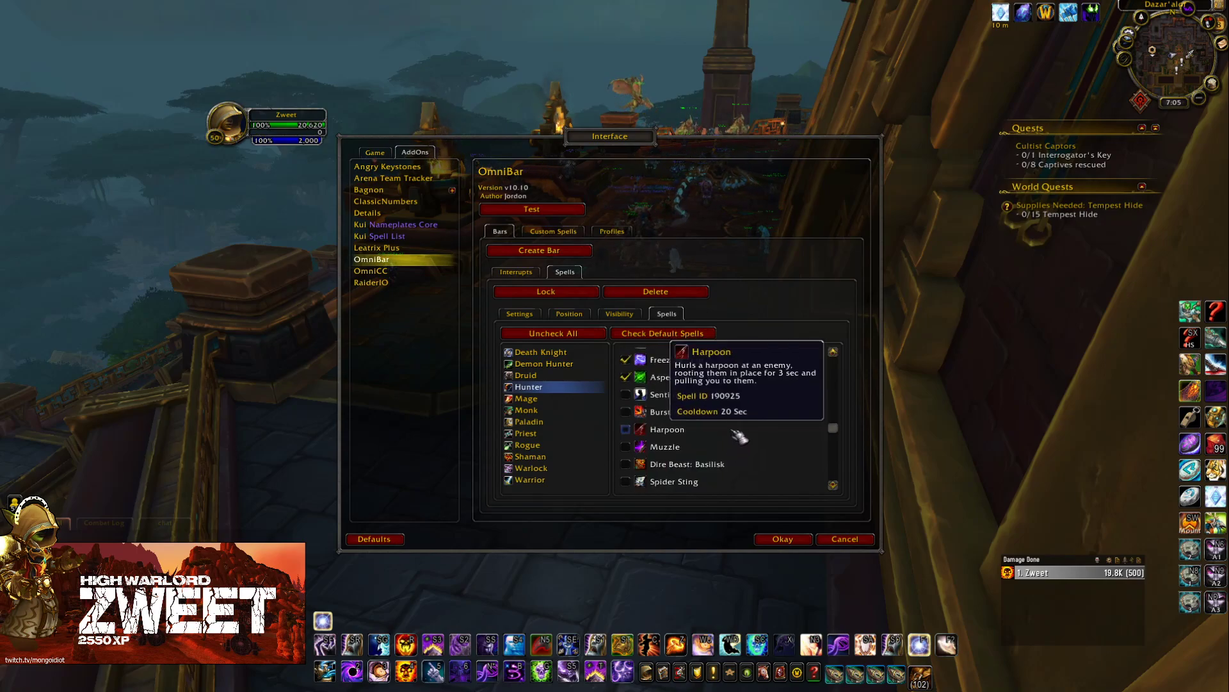
scroll(736, 432, down, 3)
scroll(733, 427, down, 2)
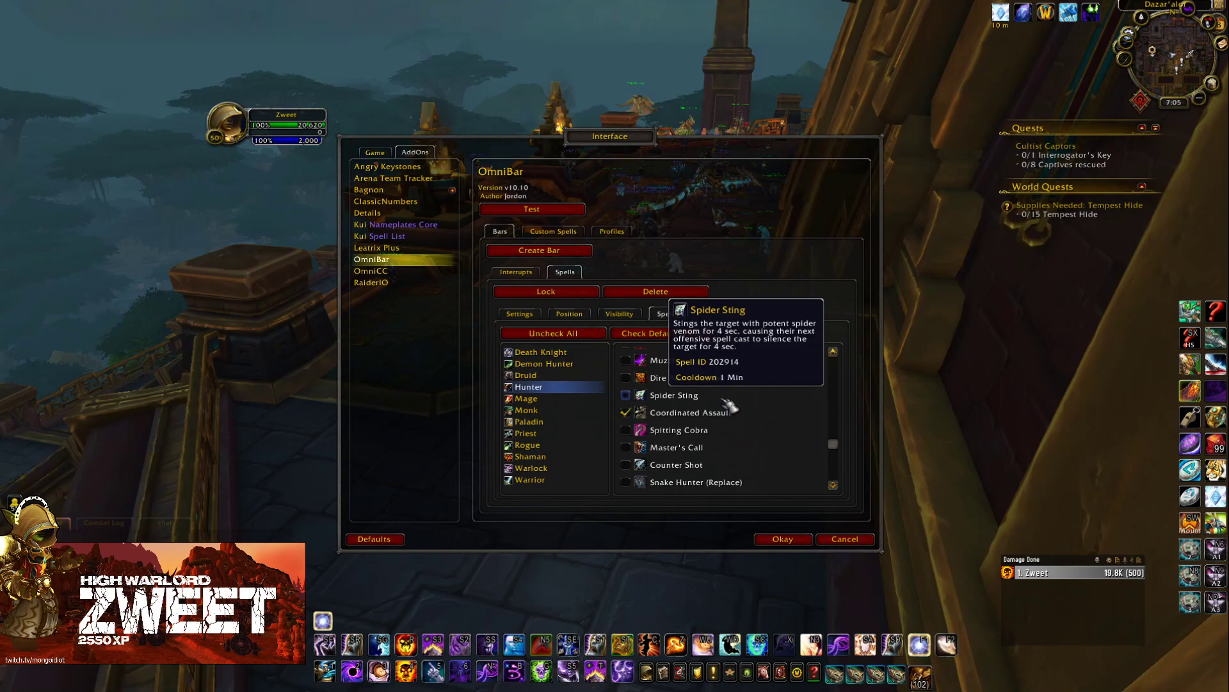
scroll(736, 404, down, 2)
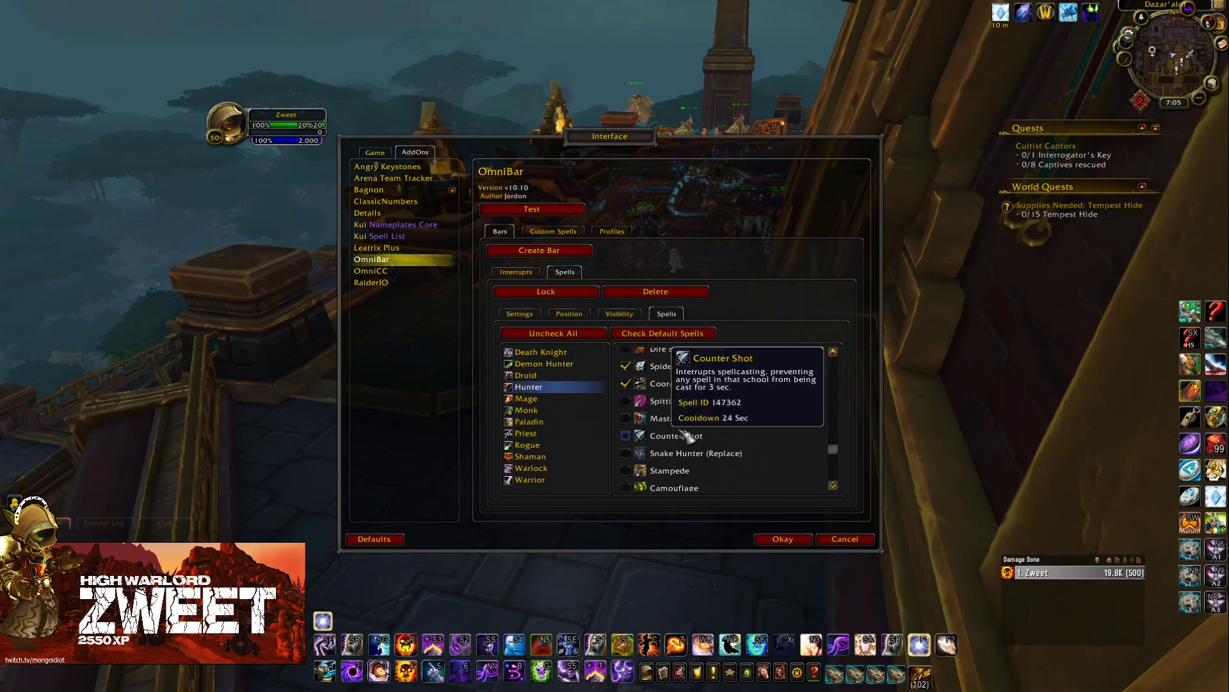
scroll(697, 455, down, 2)
scroll(710, 449, down, 3)
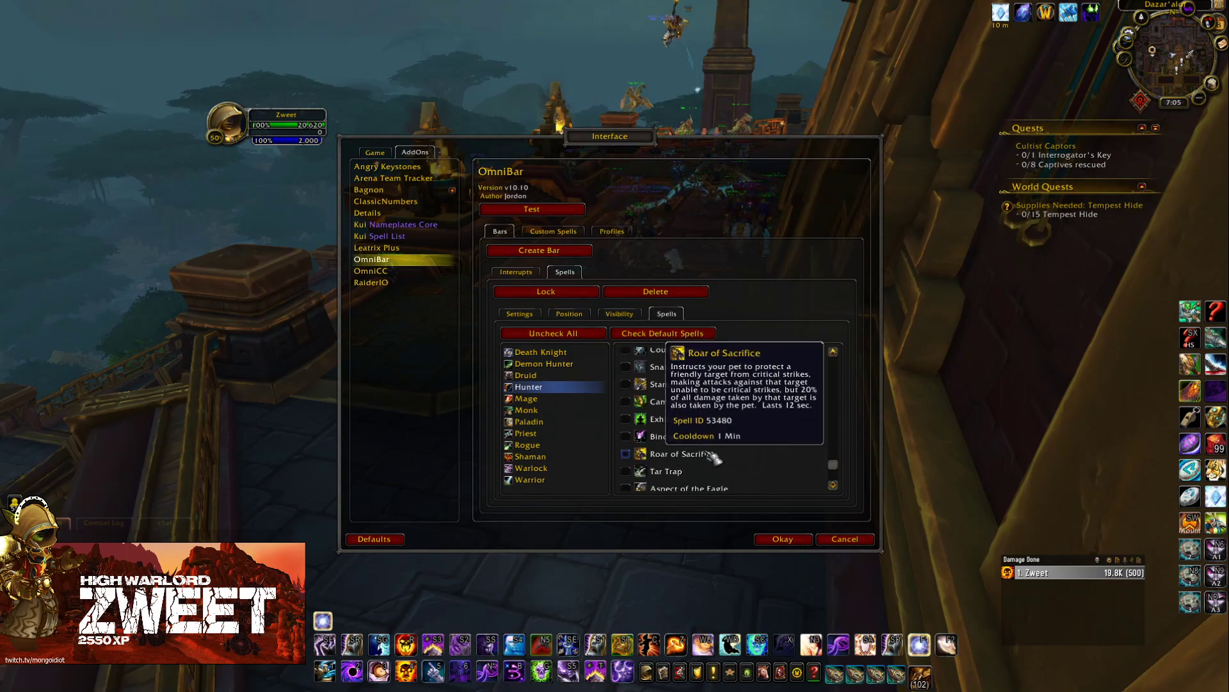
scroll(713, 455, down, 3)
scroll(712, 455, up, 3)
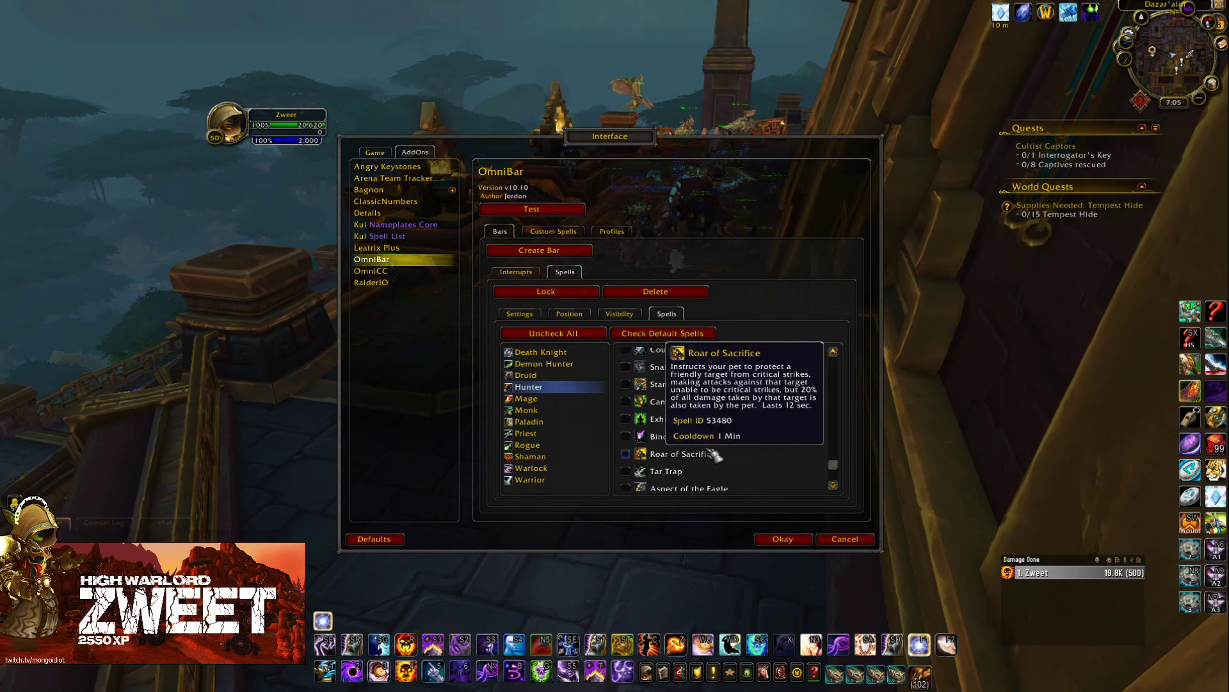
click(713, 455)
scroll(712, 455, down, 1)
scroll(717, 454, down, 1)
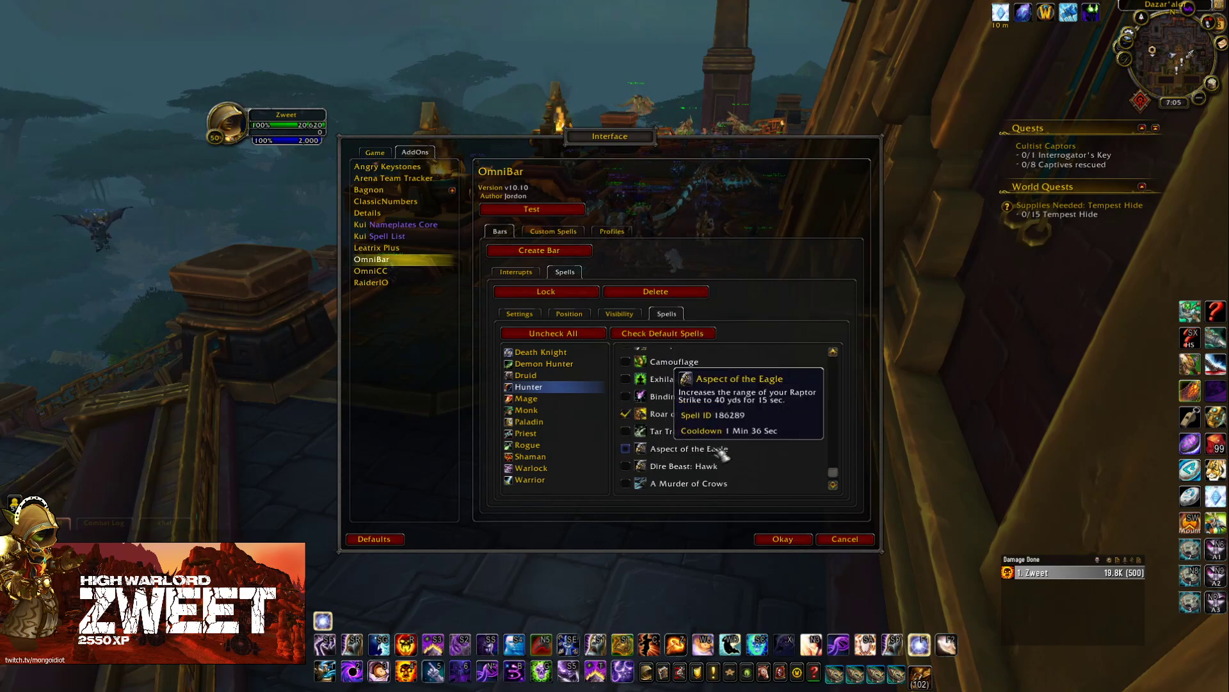
Switch to the Mage spell list and untick Counterspell.
click(552, 398)
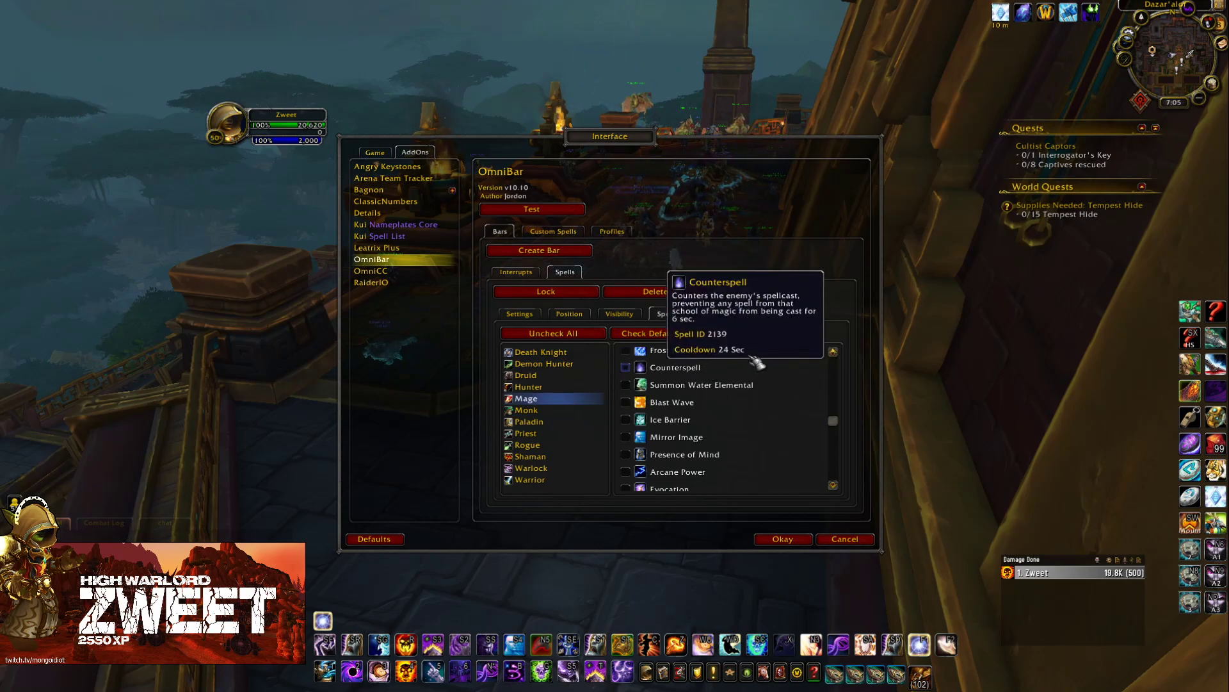
click(751, 366)
scroll(750, 366, up, 5)
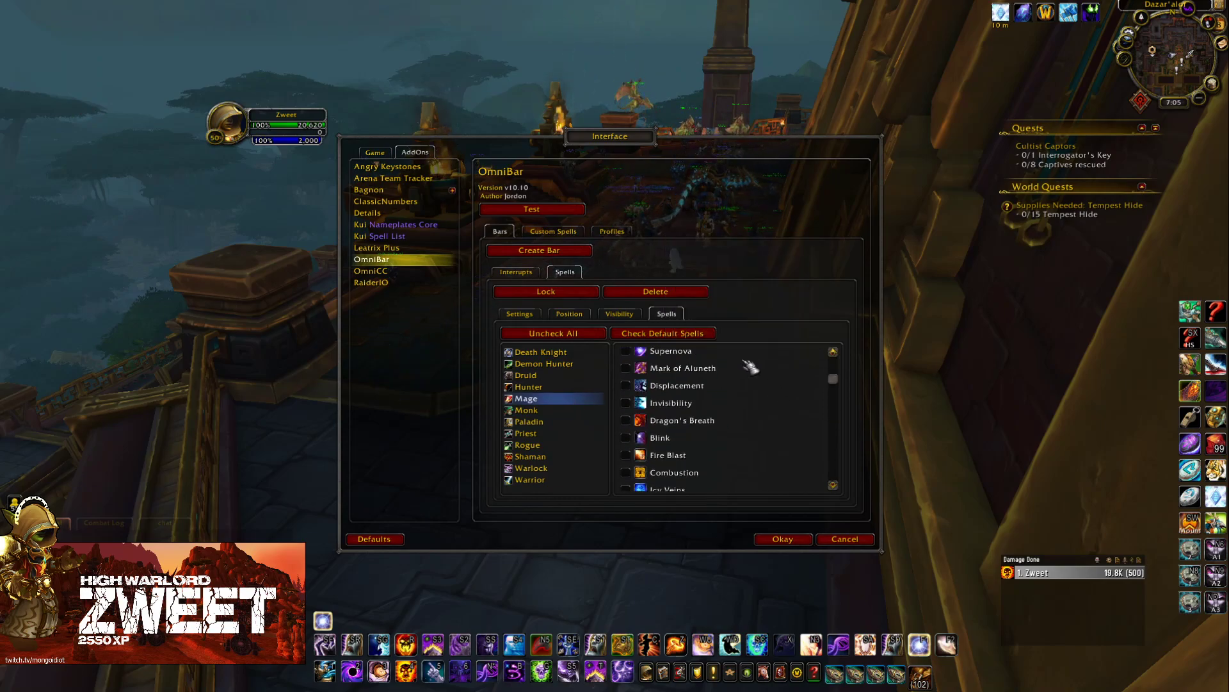
scroll(750, 366, down, 1)
scroll(747, 366, up, 1)
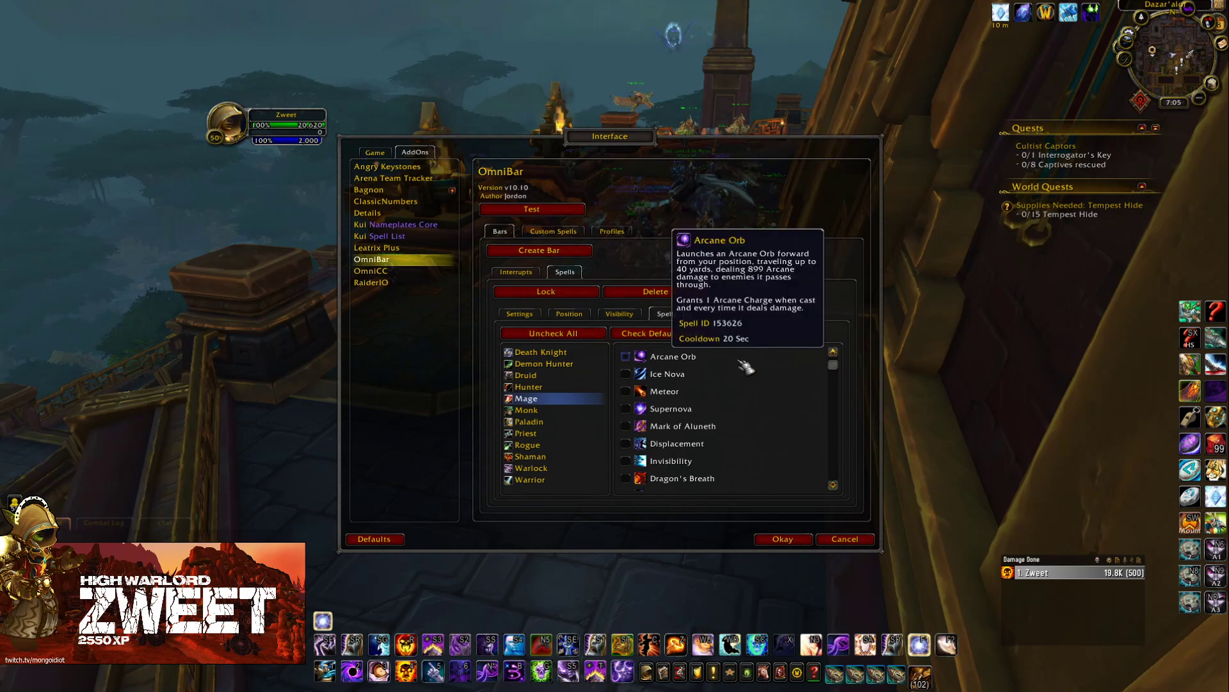
Track Arcane Orb, Meteor, Displacement, Combustion, Icy Veins and Ice Block for Mages.
click(739, 361)
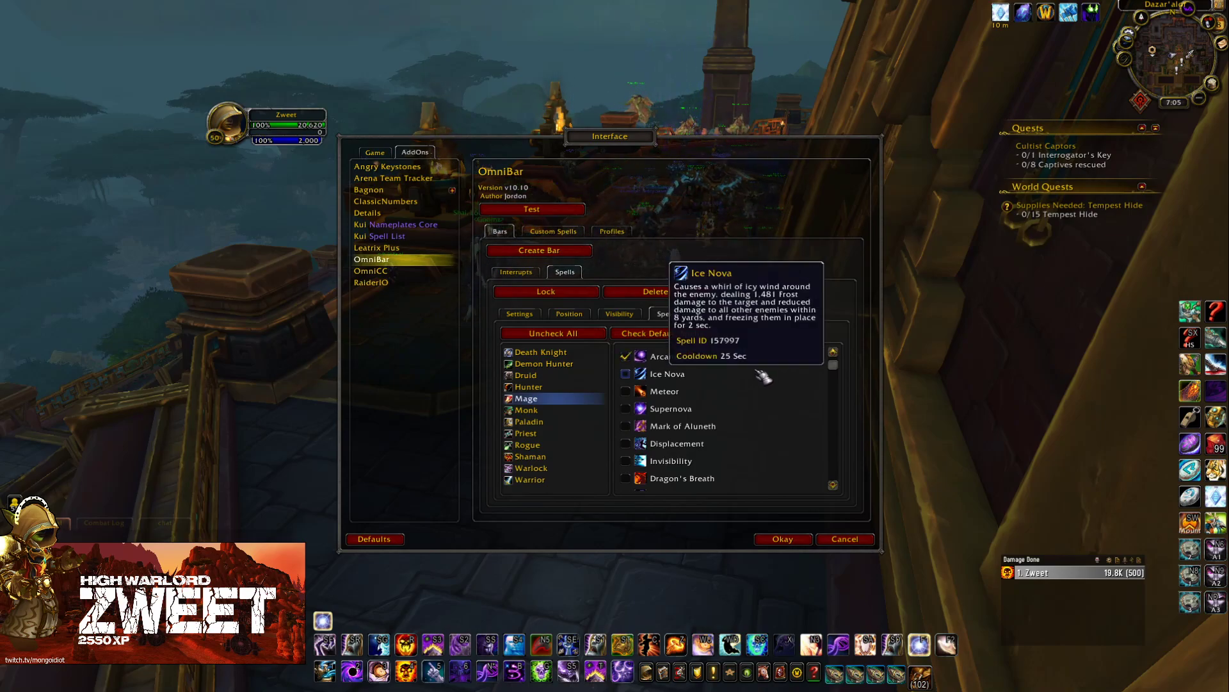
click(718, 391)
scroll(746, 402, down, 2)
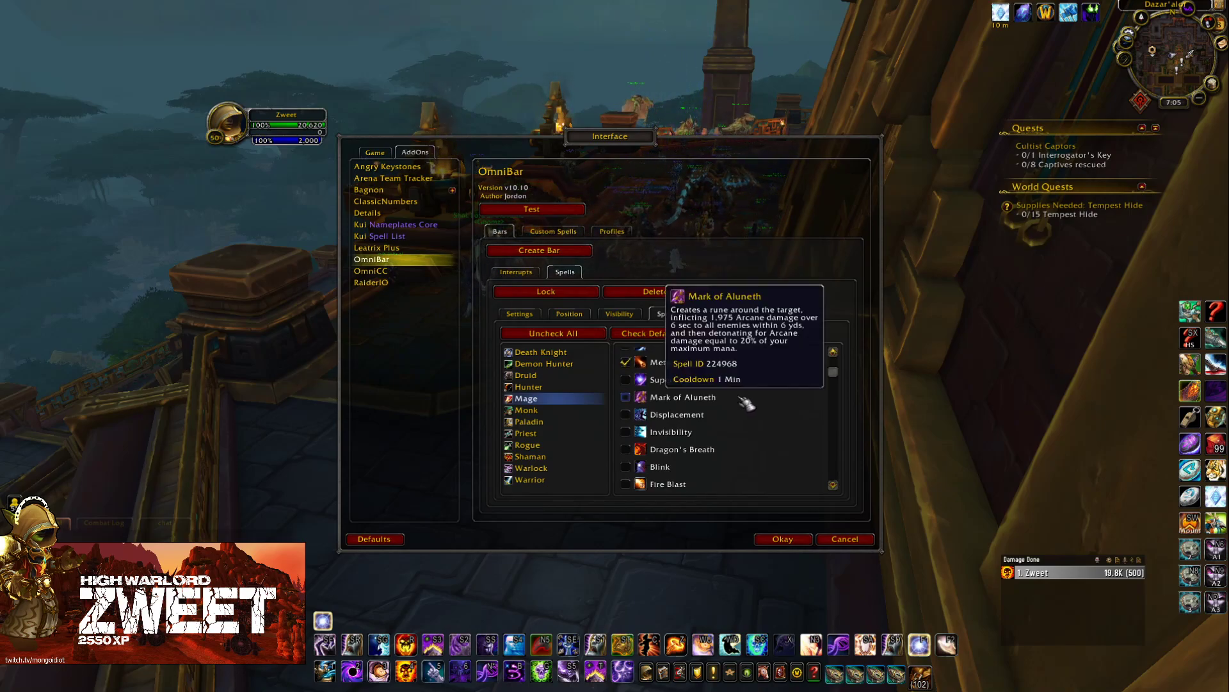
click(707, 414)
scroll(707, 418, down, 3)
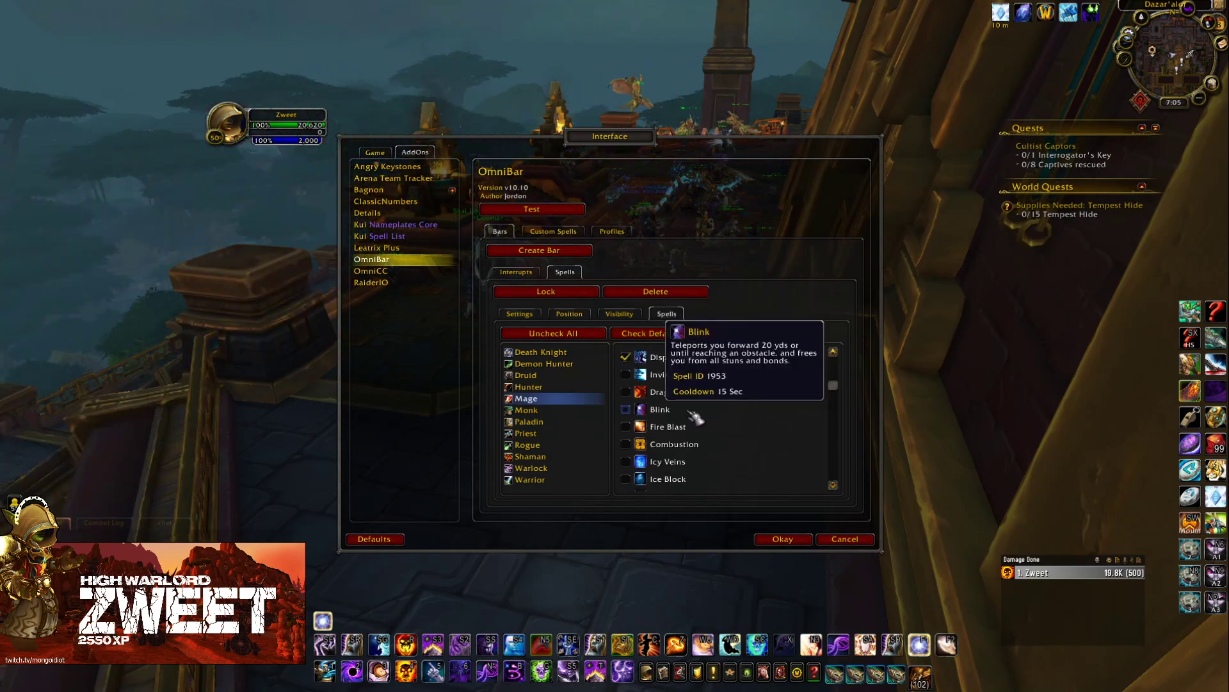
click(689, 442)
scroll(727, 438, down, 2)
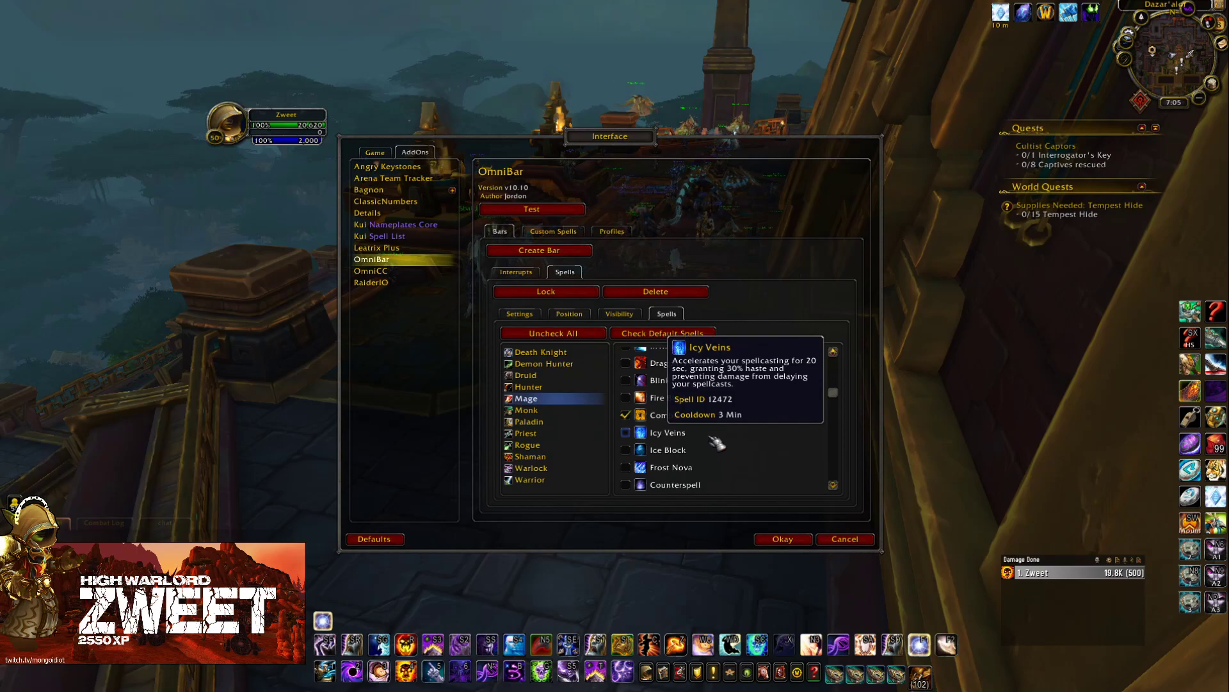
click(712, 438)
scroll(721, 442, down, 1)
click(721, 433)
Track Mirror Image, Arcane Power, Mass Invisibility and Ray of Frost for Mages.
scroll(720, 426, down, 2)
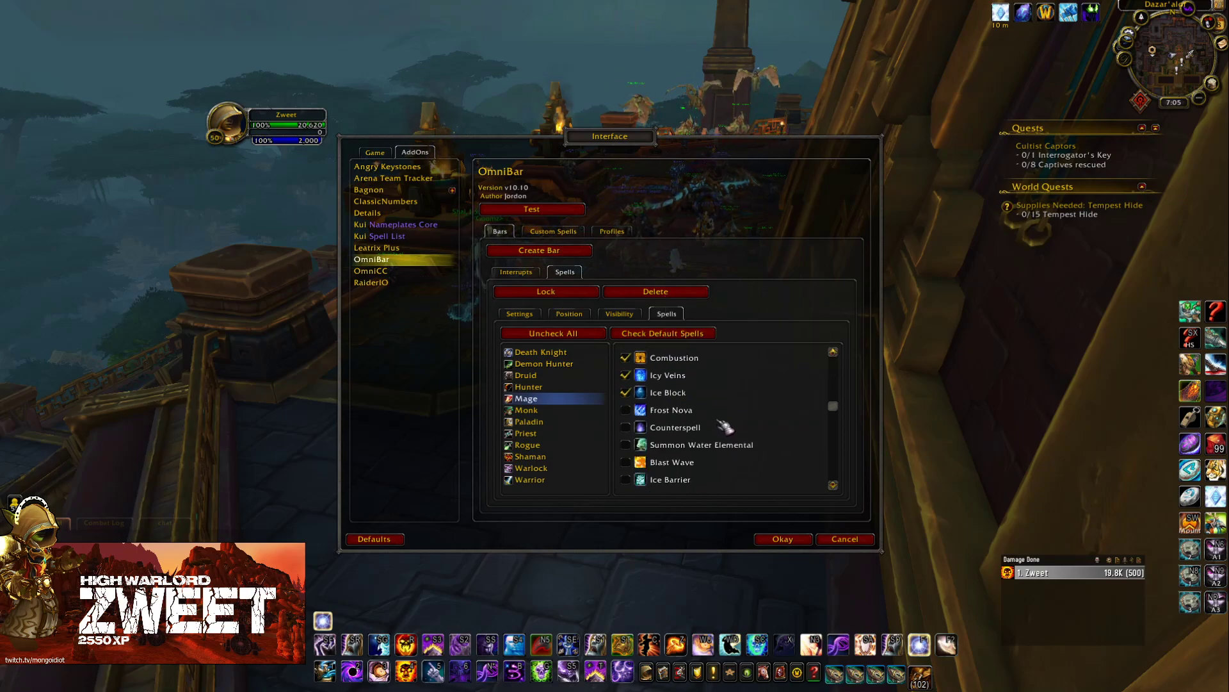
scroll(724, 424, down, 3)
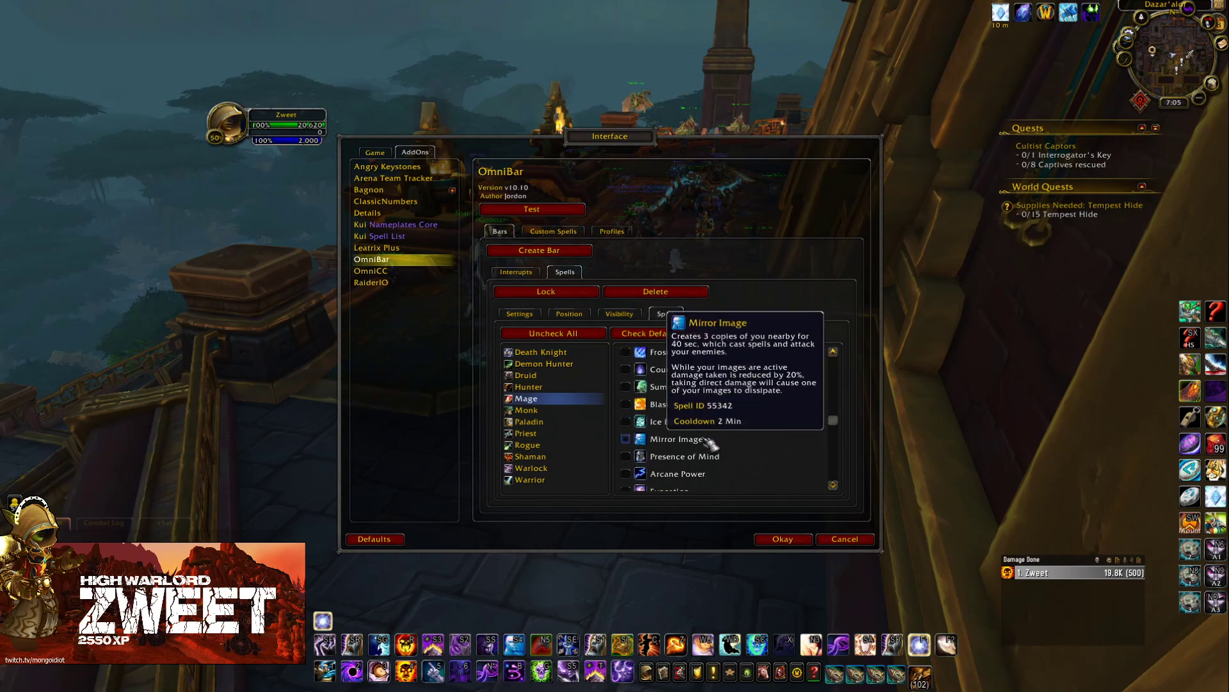
click(710, 440)
scroll(743, 439, down, 2)
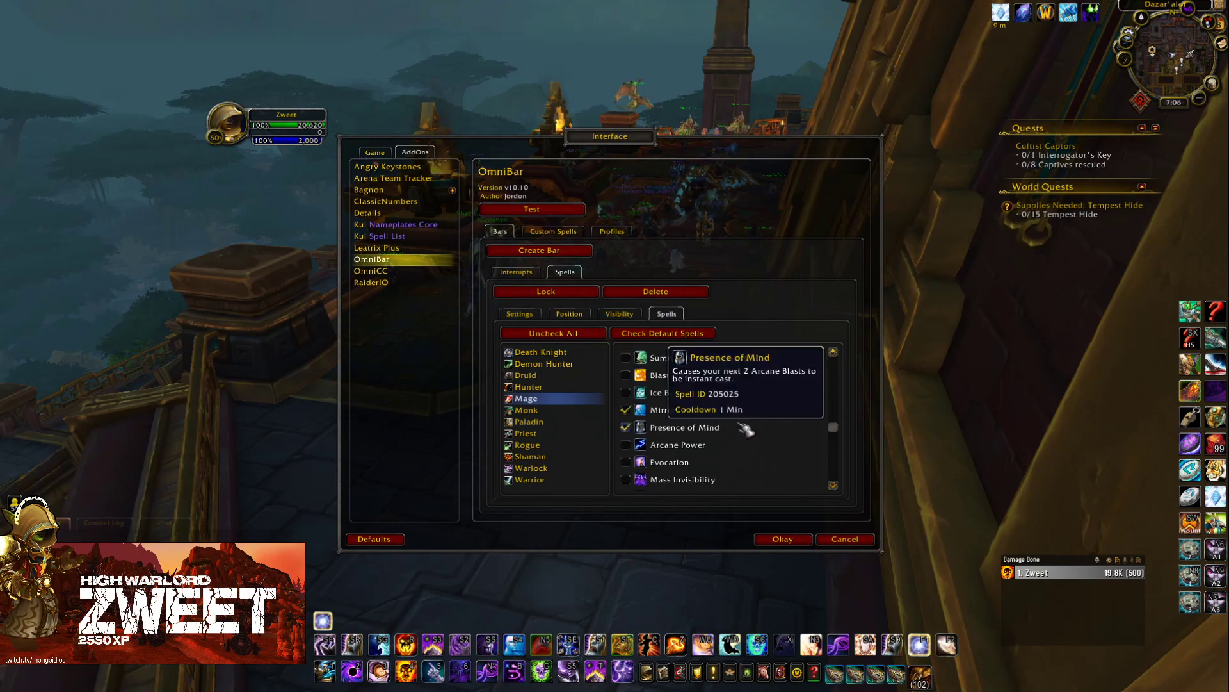
click(743, 444)
scroll(766, 439, down, 2)
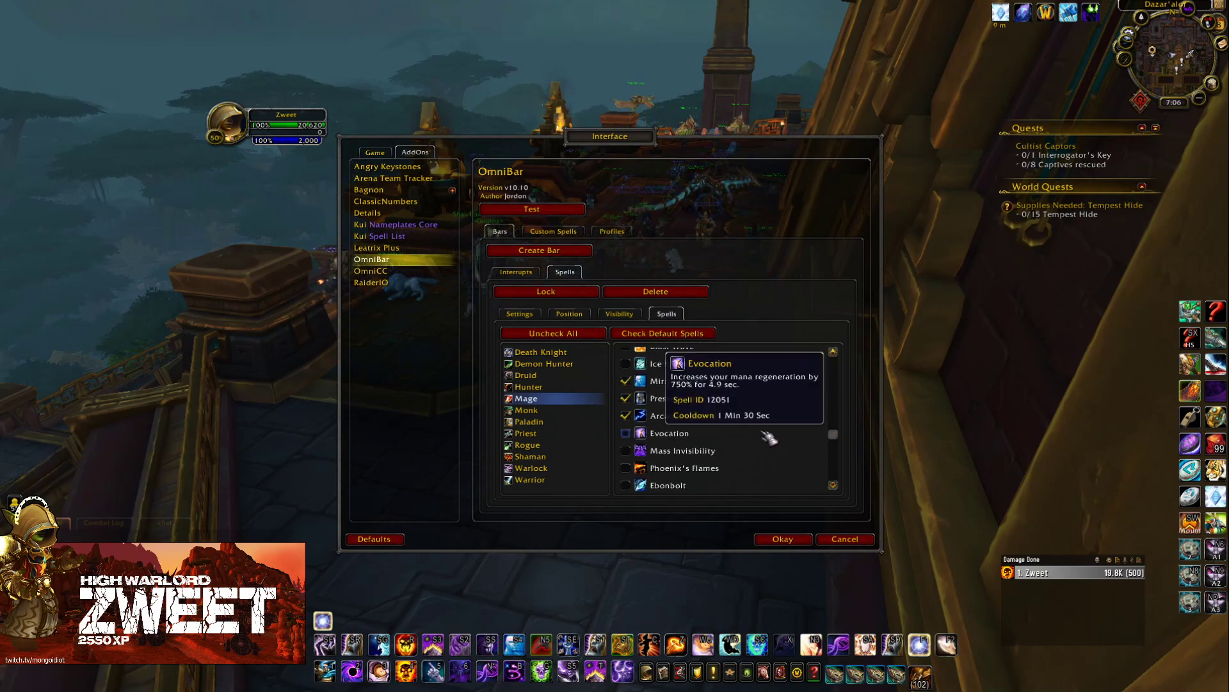
scroll(768, 437, down, 3)
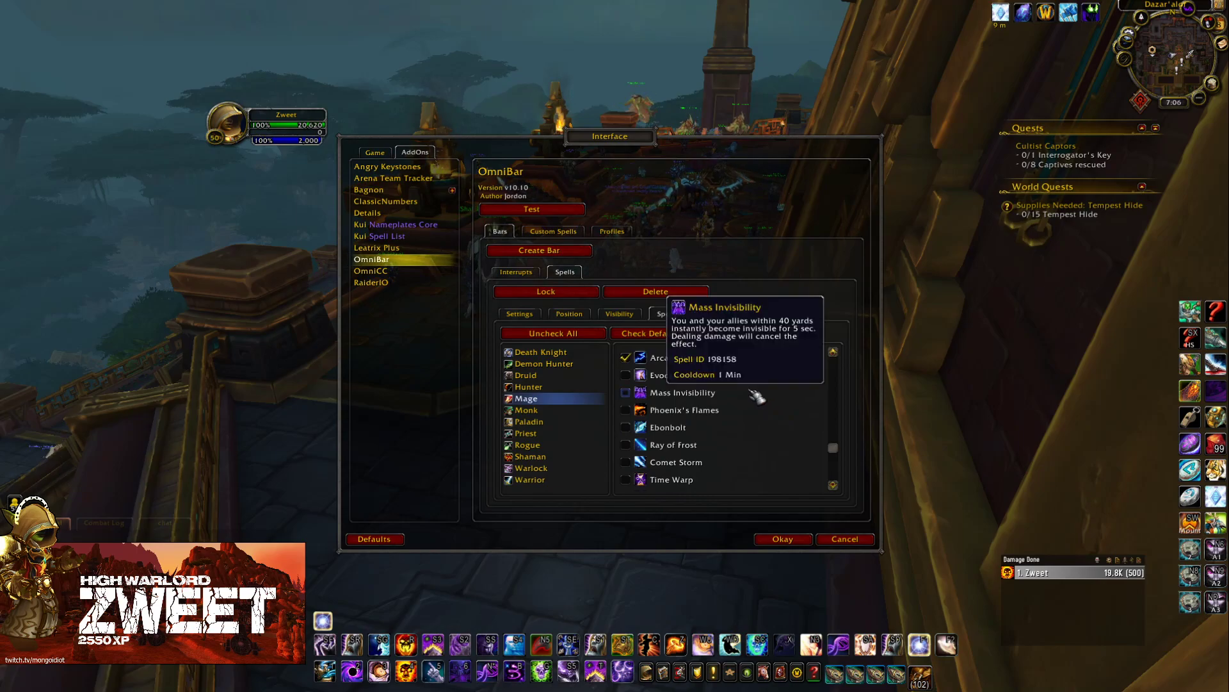
click(758, 395)
scroll(772, 401, down, 2)
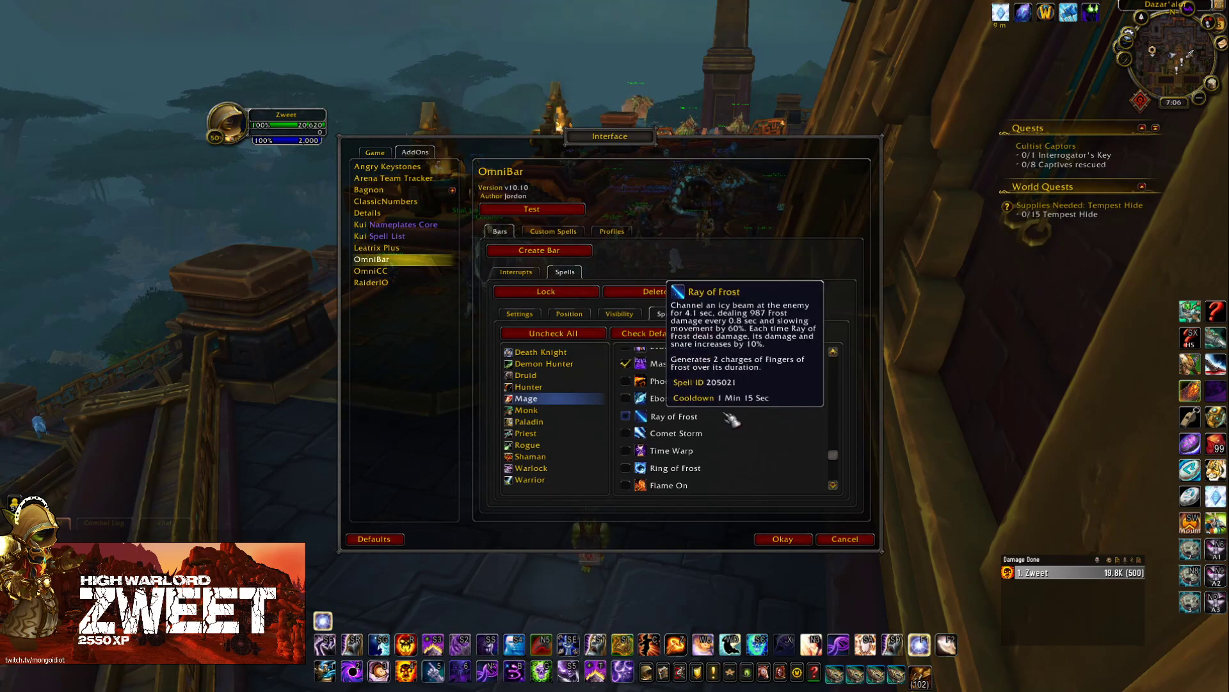
click(732, 420)
Track Ring of Frost and Frozen Orb, then switch to the Monk spell list.
scroll(730, 419, down, 1)
scroll(727, 418, down, 2)
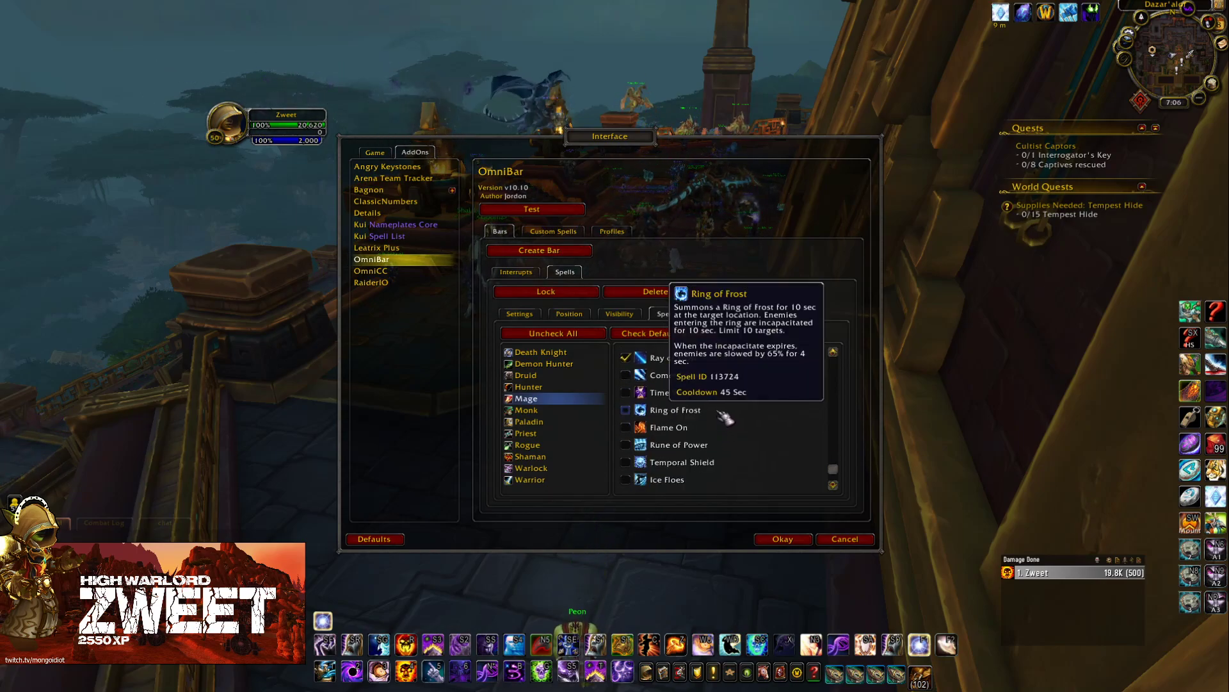
click(727, 417)
scroll(753, 428, down, 1)
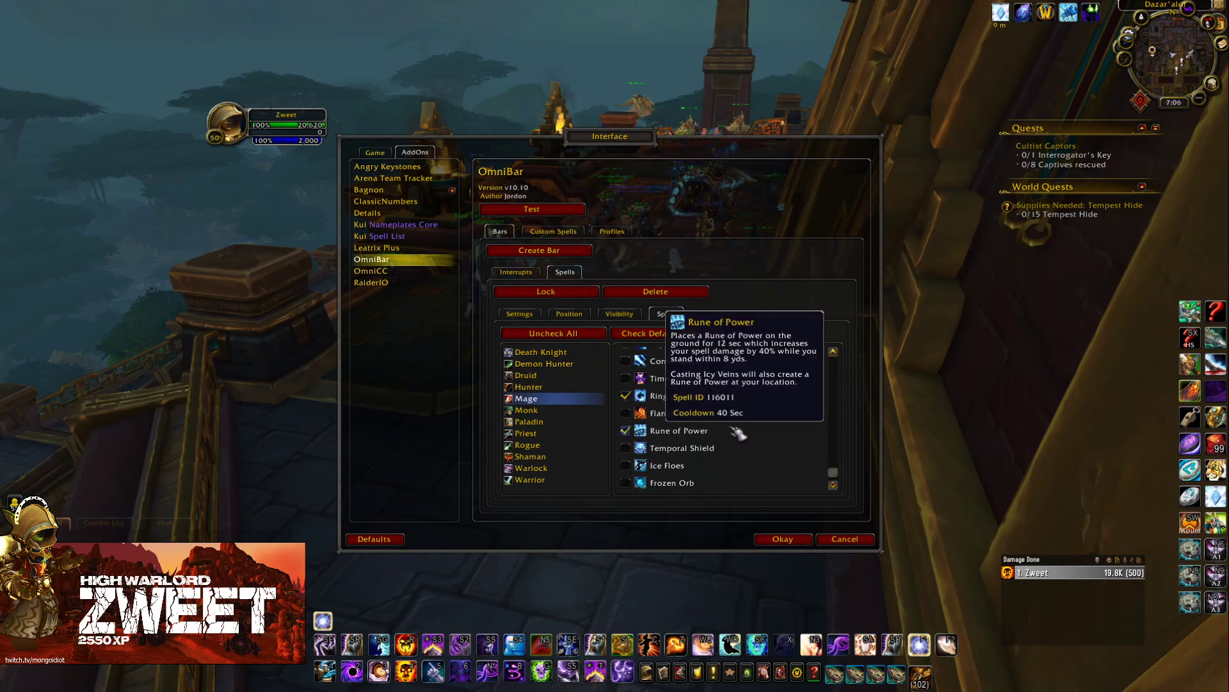
click(720, 481)
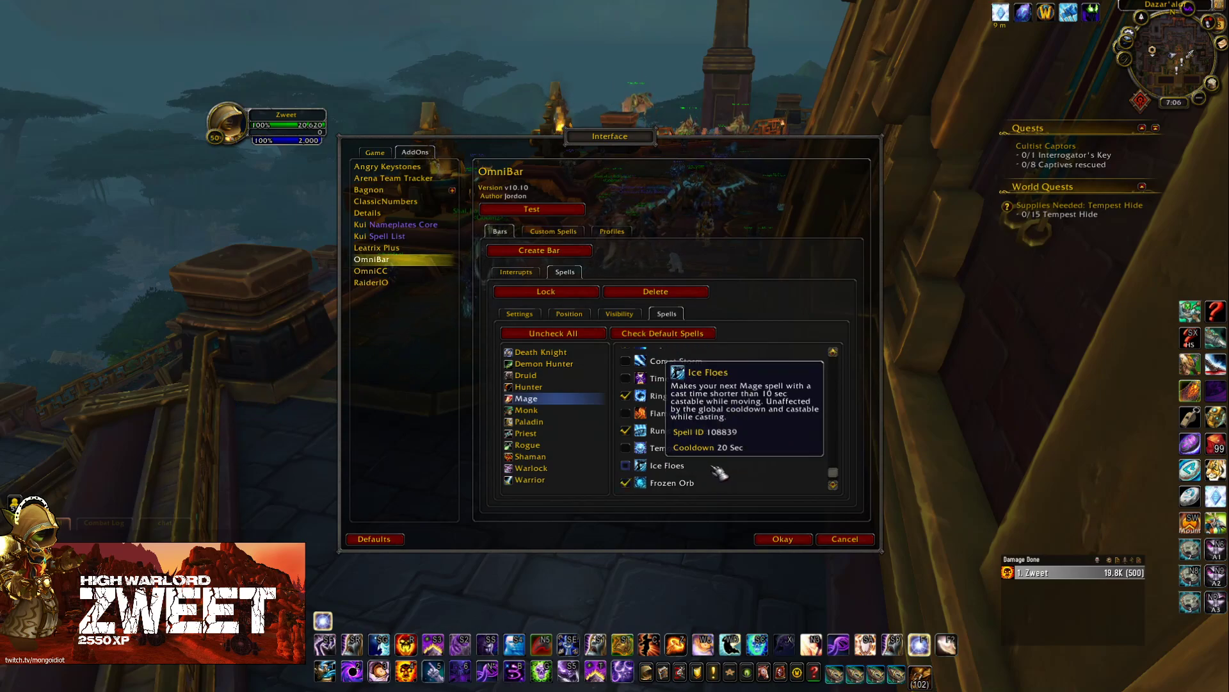
click(590, 410)
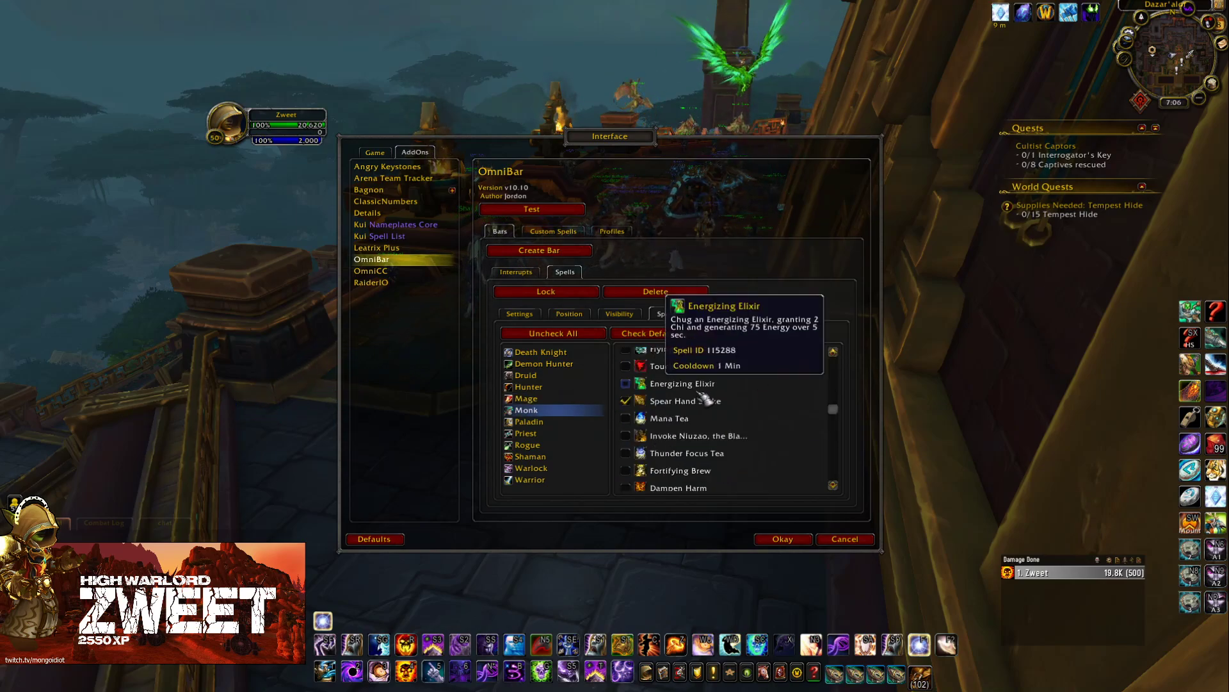
Scroll through the Monk spell list and track Life Cocoon.
scroll(724, 390, up, 3)
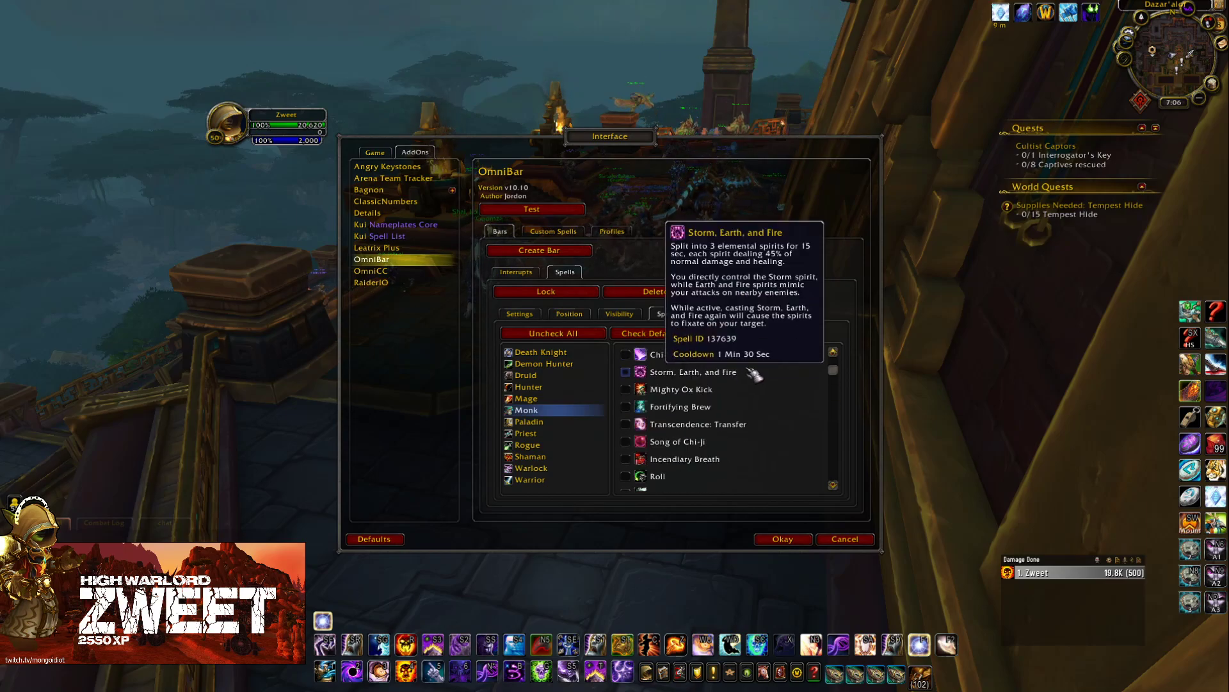
scroll(752, 371, up, 1)
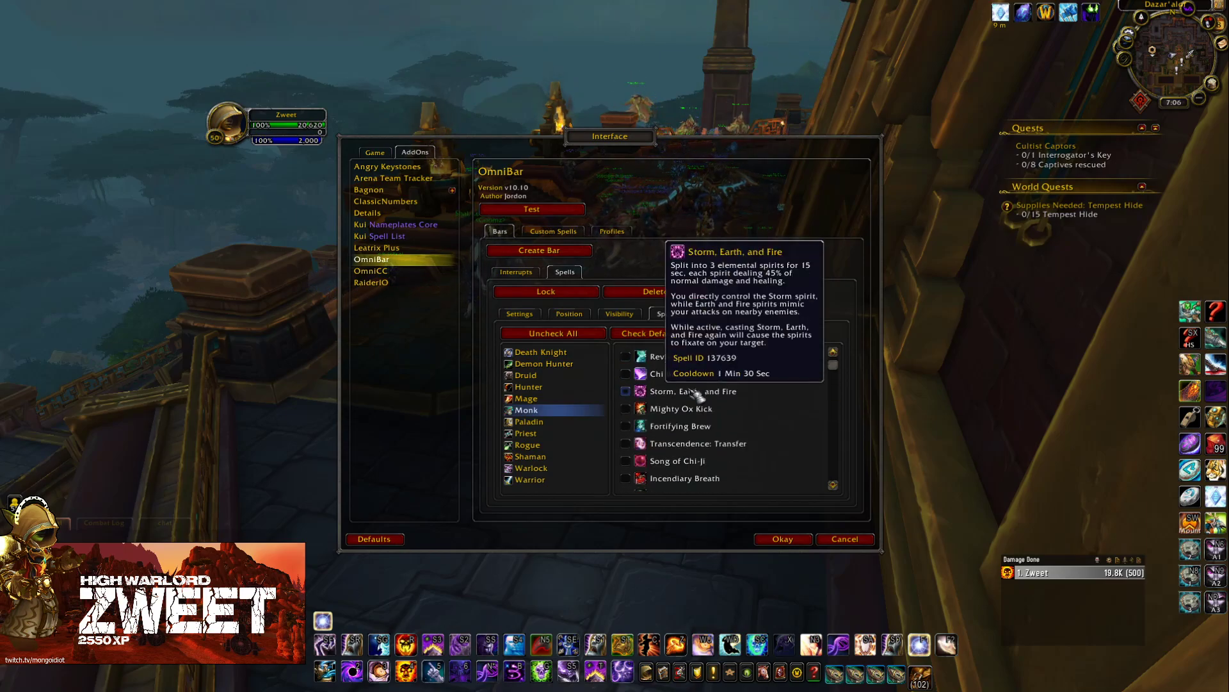
scroll(704, 393, down, 10)
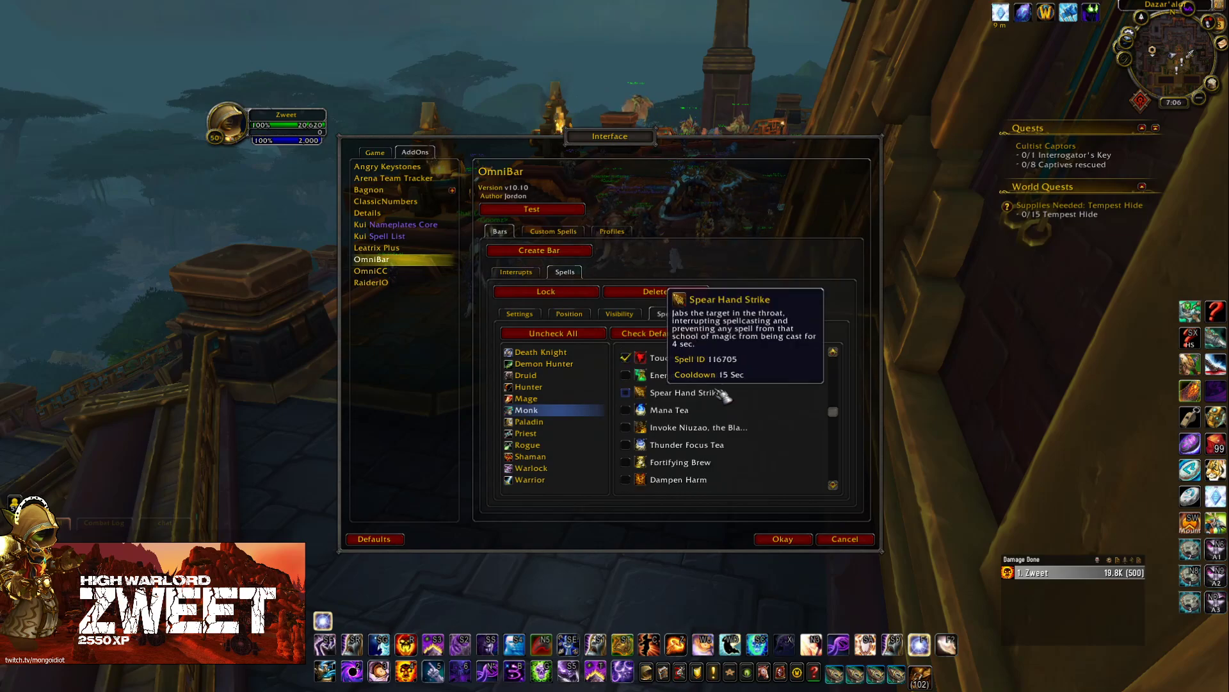
scroll(722, 403, down, 5)
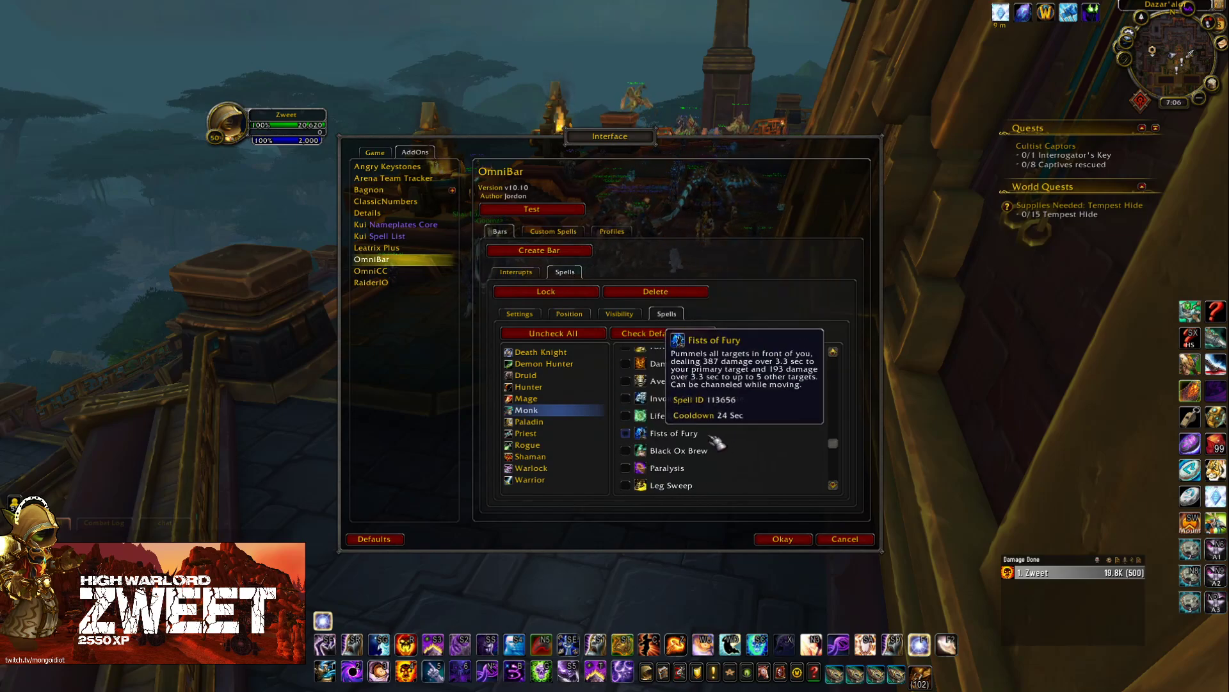
scroll(724, 427, down, 2)
click(717, 391)
Track Leg Sweep, Tiger's Lust and Touch of Karma, then switch to the Paladin list.
scroll(711, 409, down, 2)
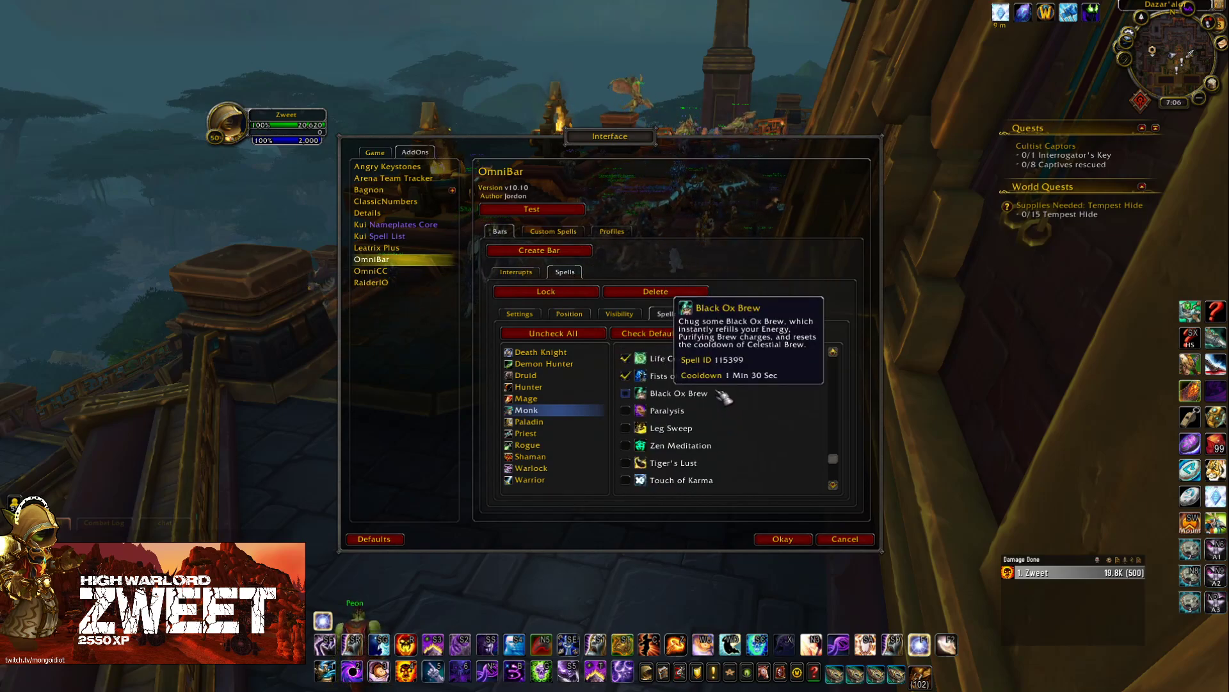
click(694, 427)
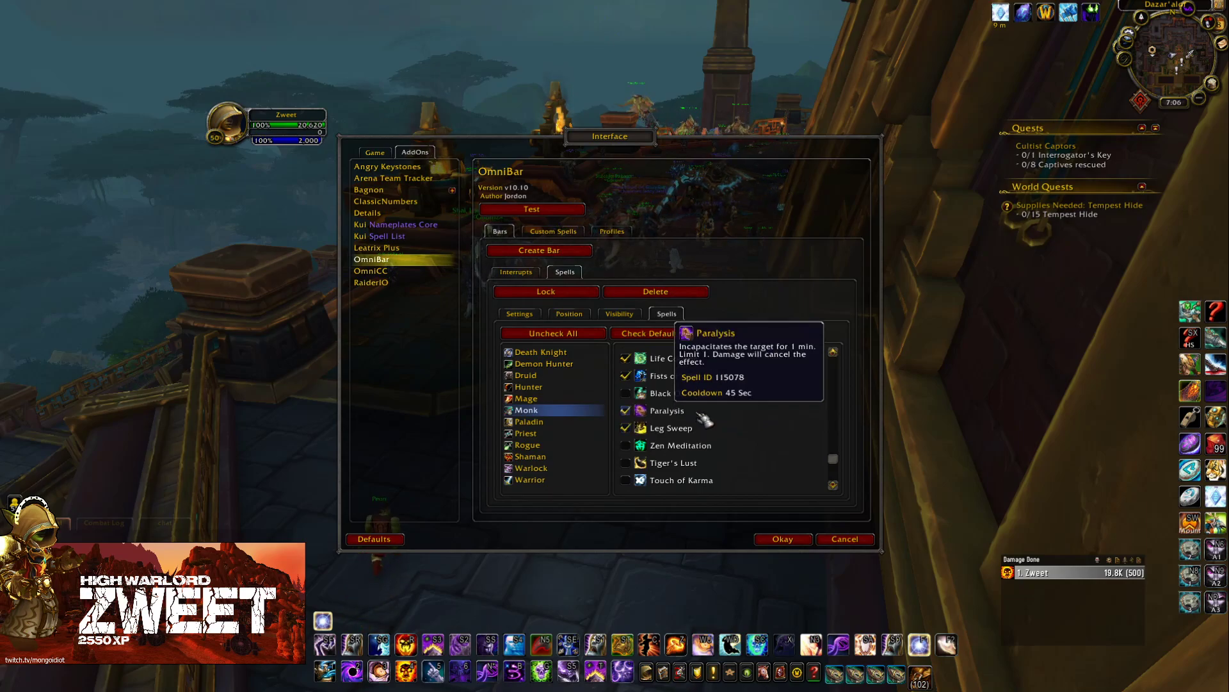
click(701, 464)
click(701, 486)
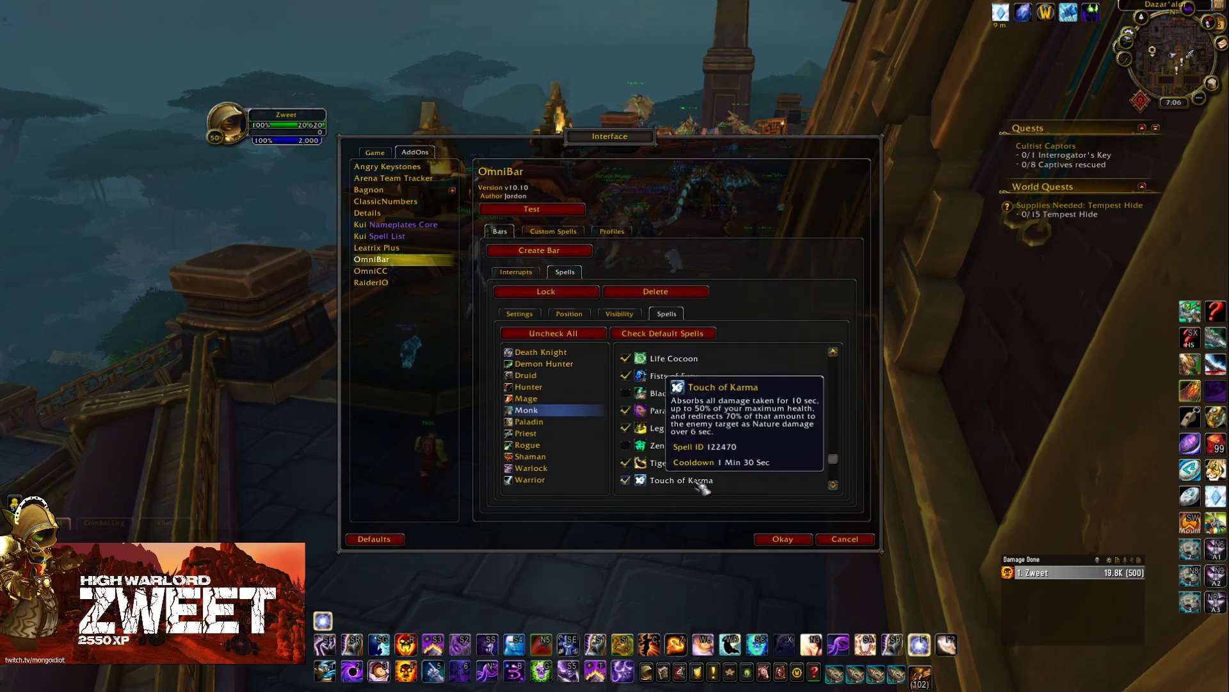
click(531, 421)
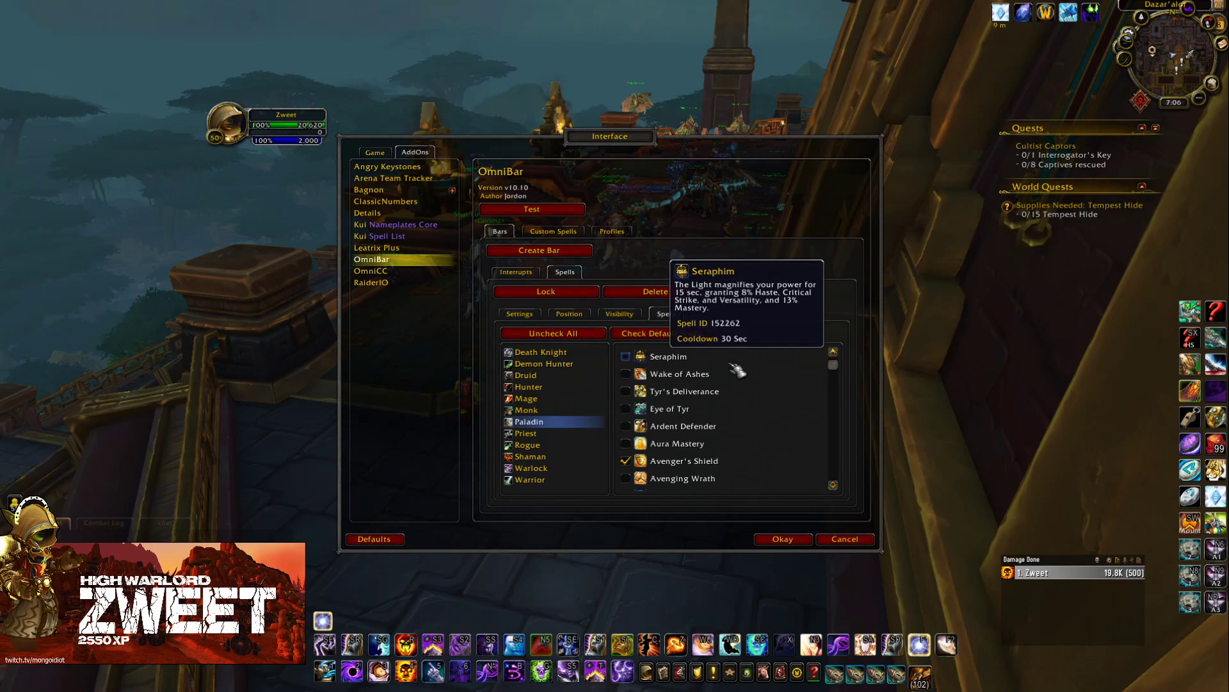
Track Avenging Wrath and Divine Favor for Paladins.
scroll(743, 392, down, 1)
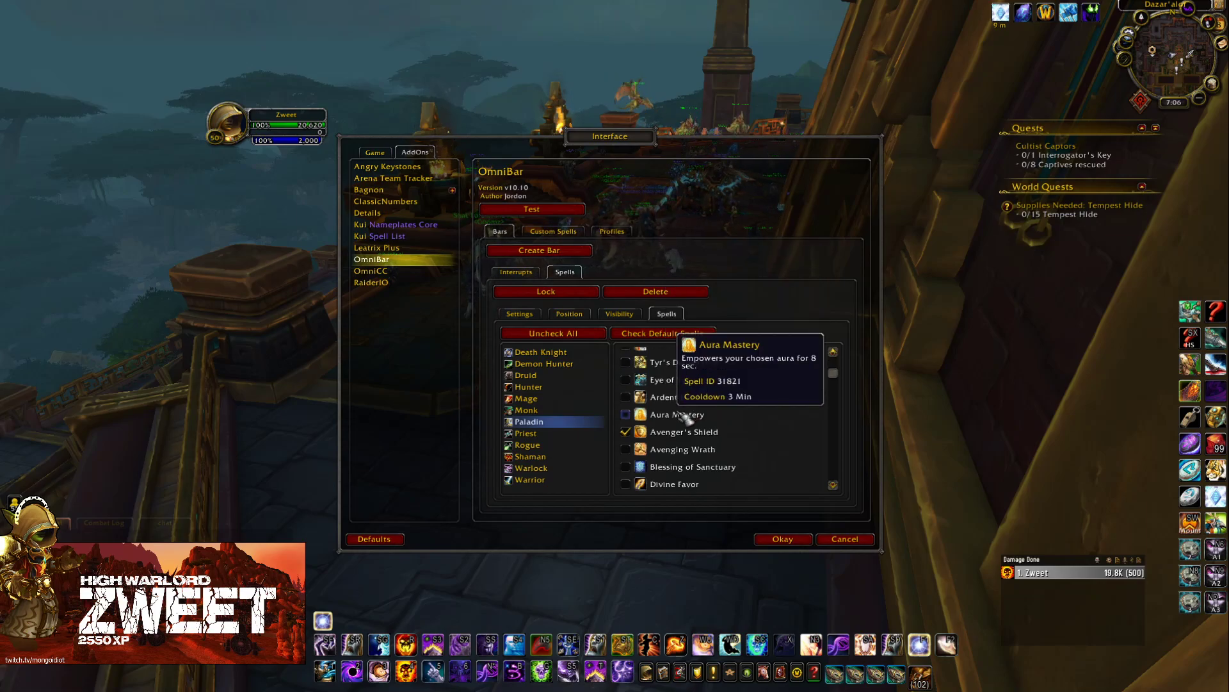
click(705, 449)
scroll(730, 436, down, 1)
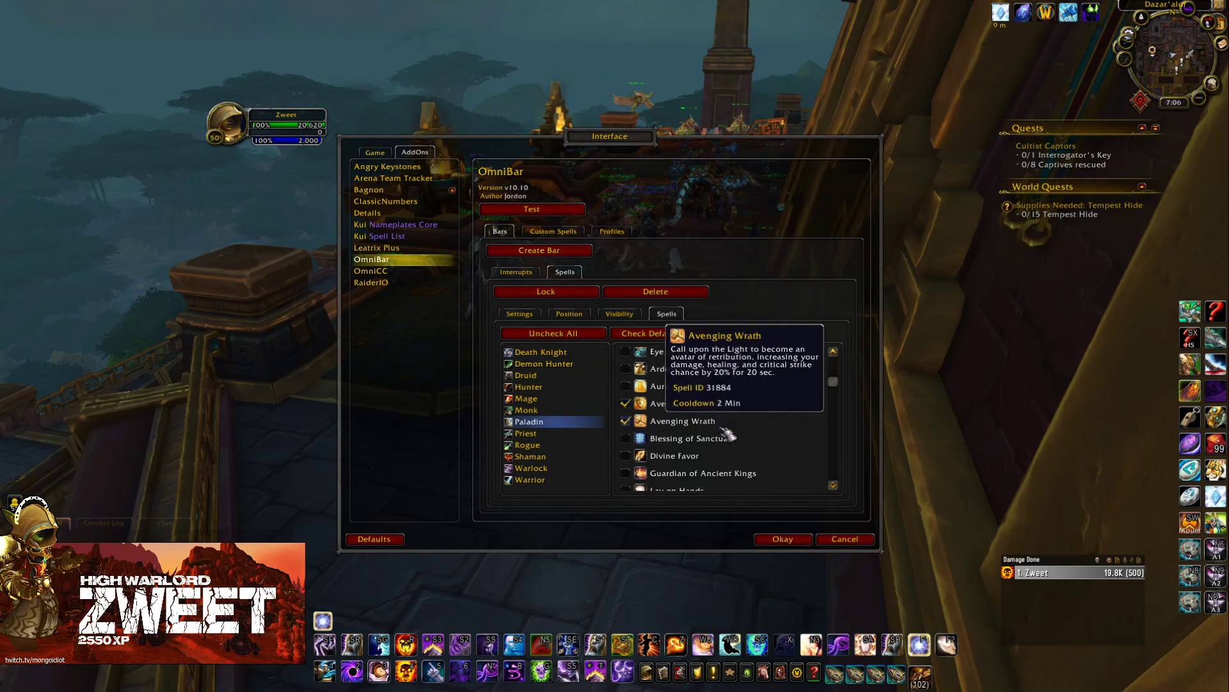
click(701, 455)
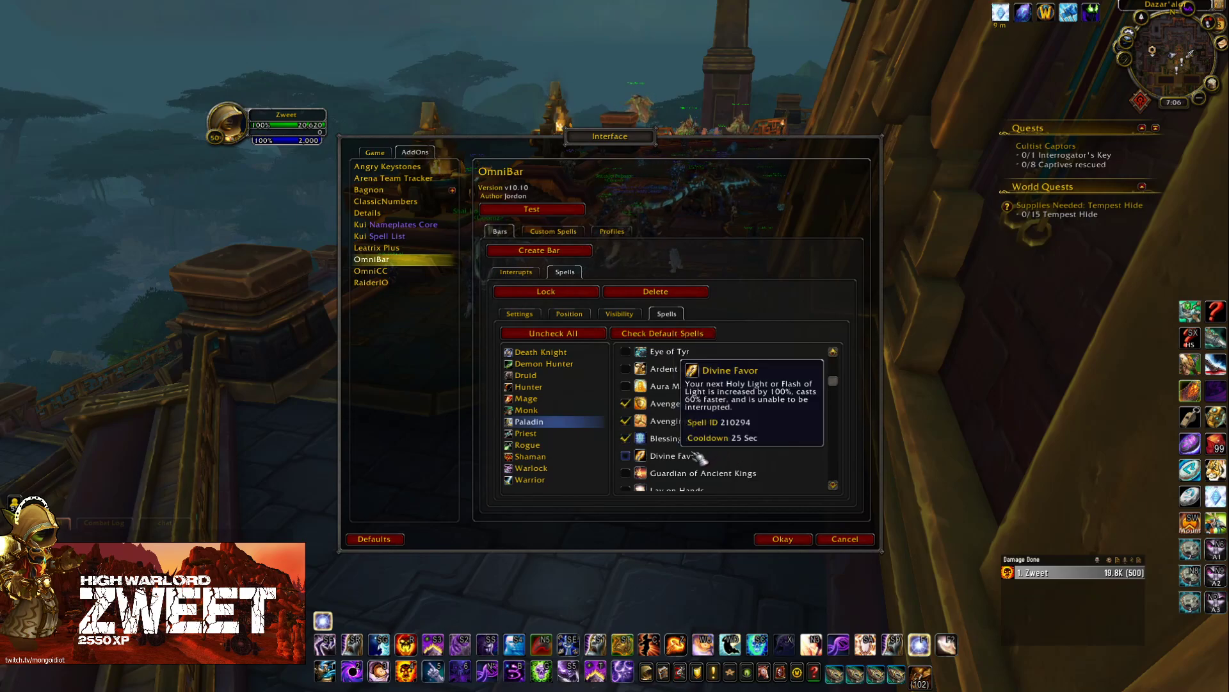
scroll(705, 453, down, 2)
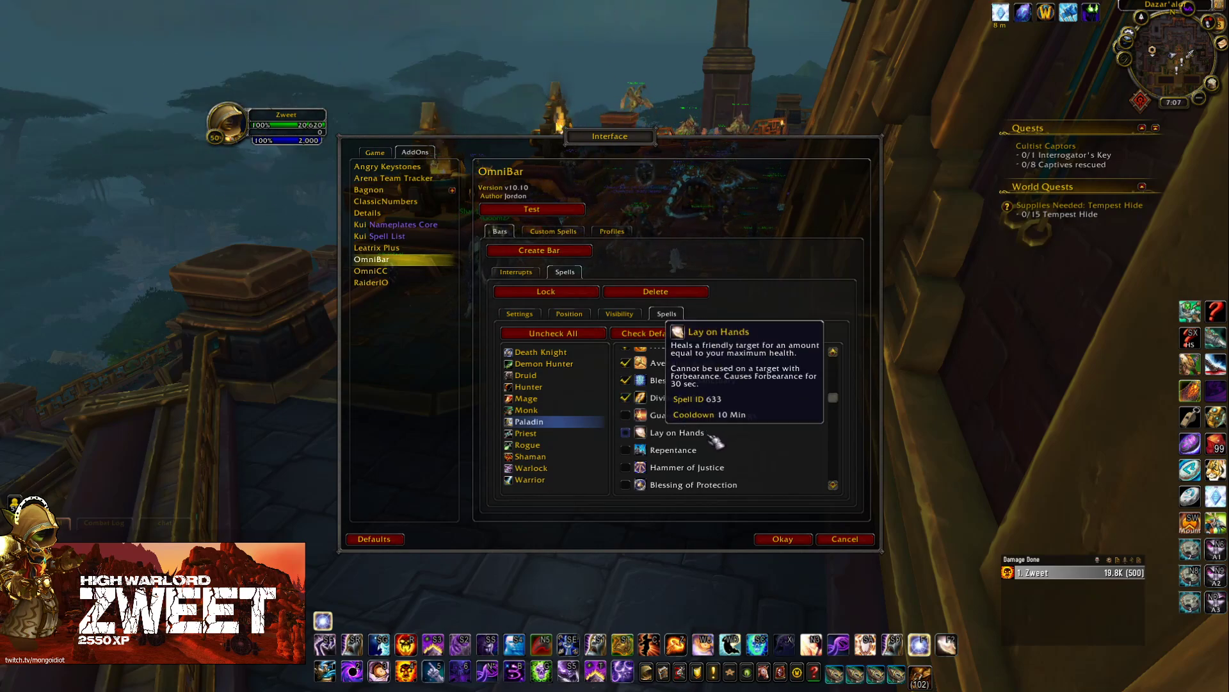
scroll(717, 445, down, 2)
Track Repentance, Hammer of Justice, Blessing of Sacrifice and Blessing of Freedom.
click(676, 421)
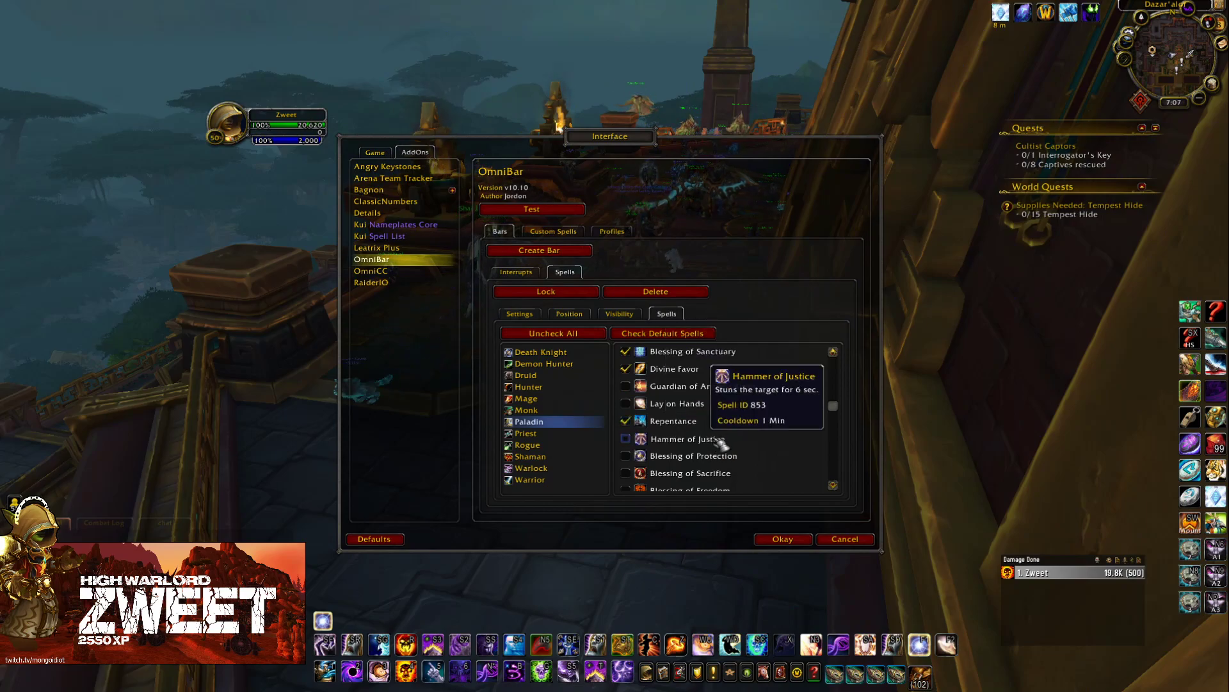
click(708, 439)
scroll(746, 438, down, 2)
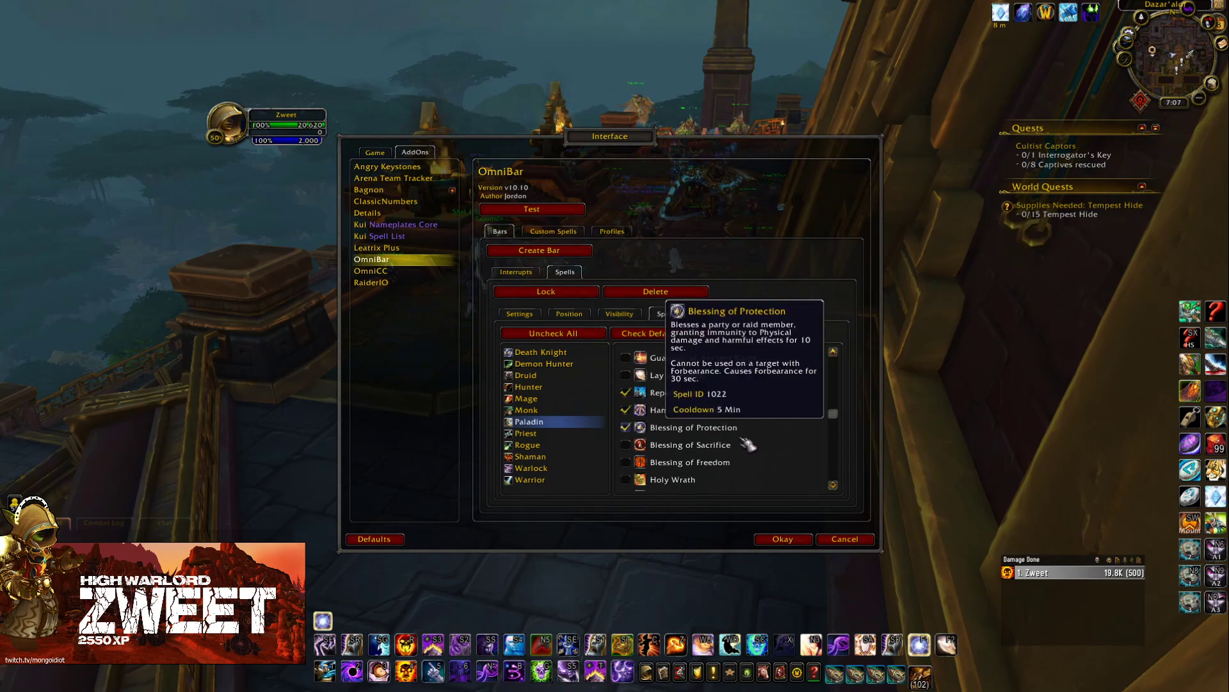
click(742, 448)
scroll(743, 448, down, 1)
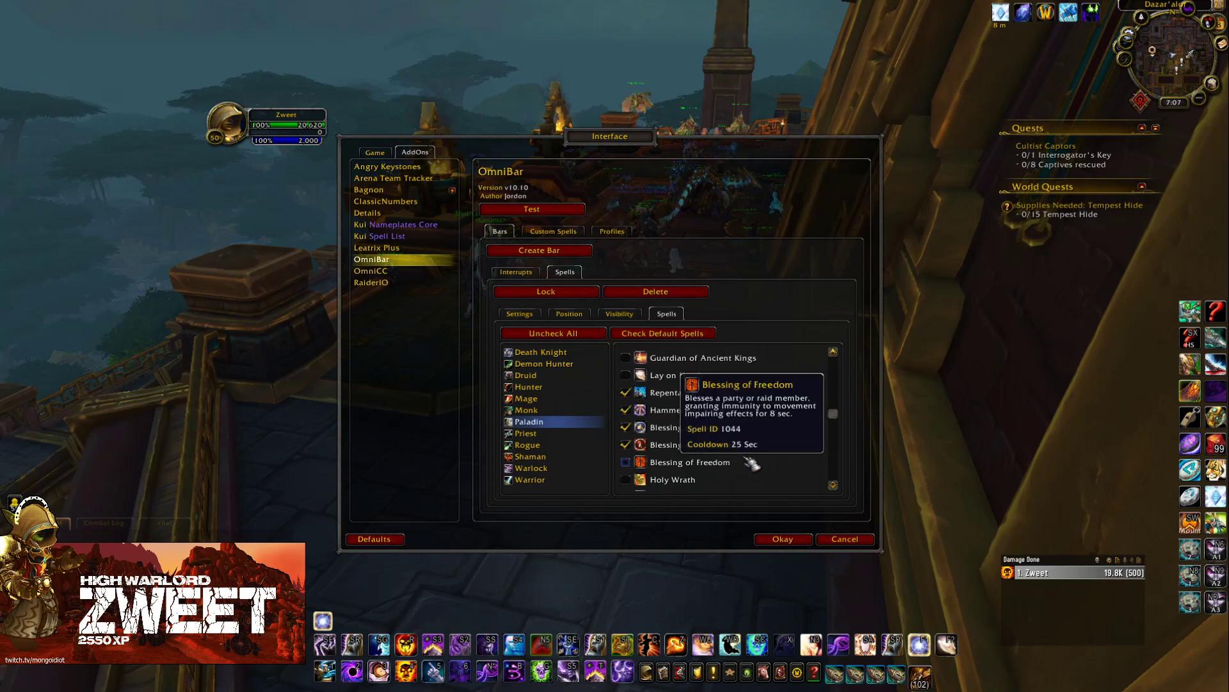
scroll(743, 448, down, 1)
scroll(743, 448, up, 1)
click(742, 445)
Untick Rebuke and track Divine Protection, Divine Shield and Holy Avenger.
scroll(744, 442, down, 2)
scroll(742, 441, down, 4)
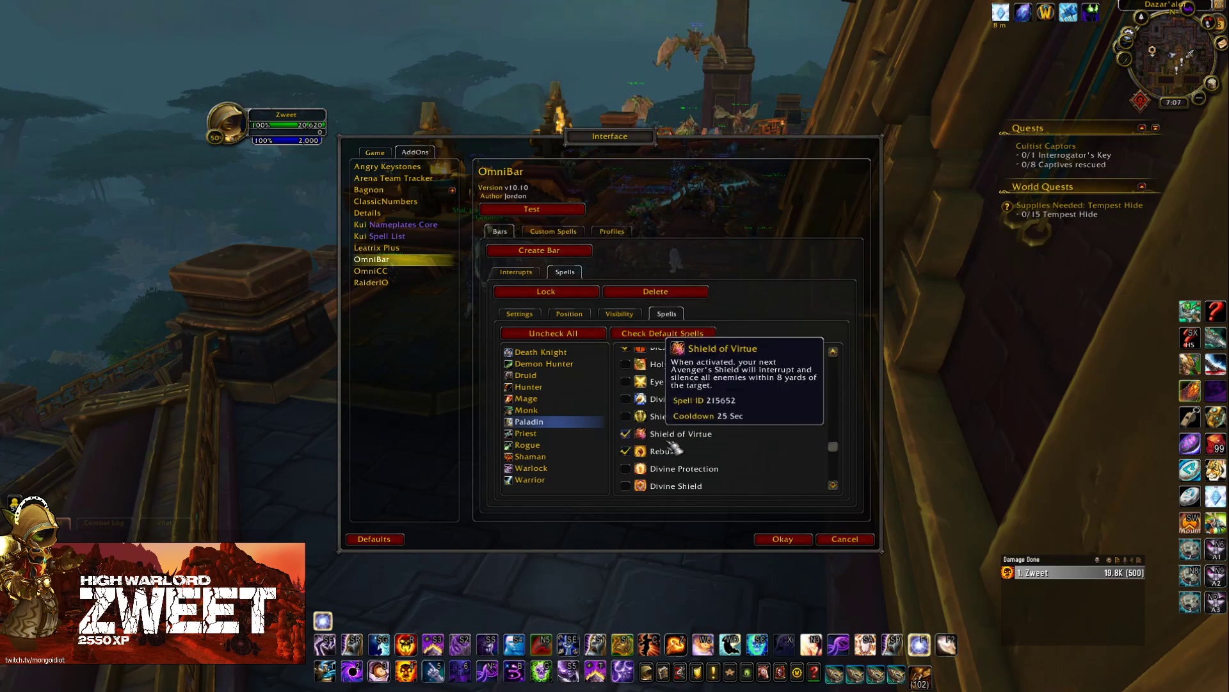
scroll(740, 430, down, 2)
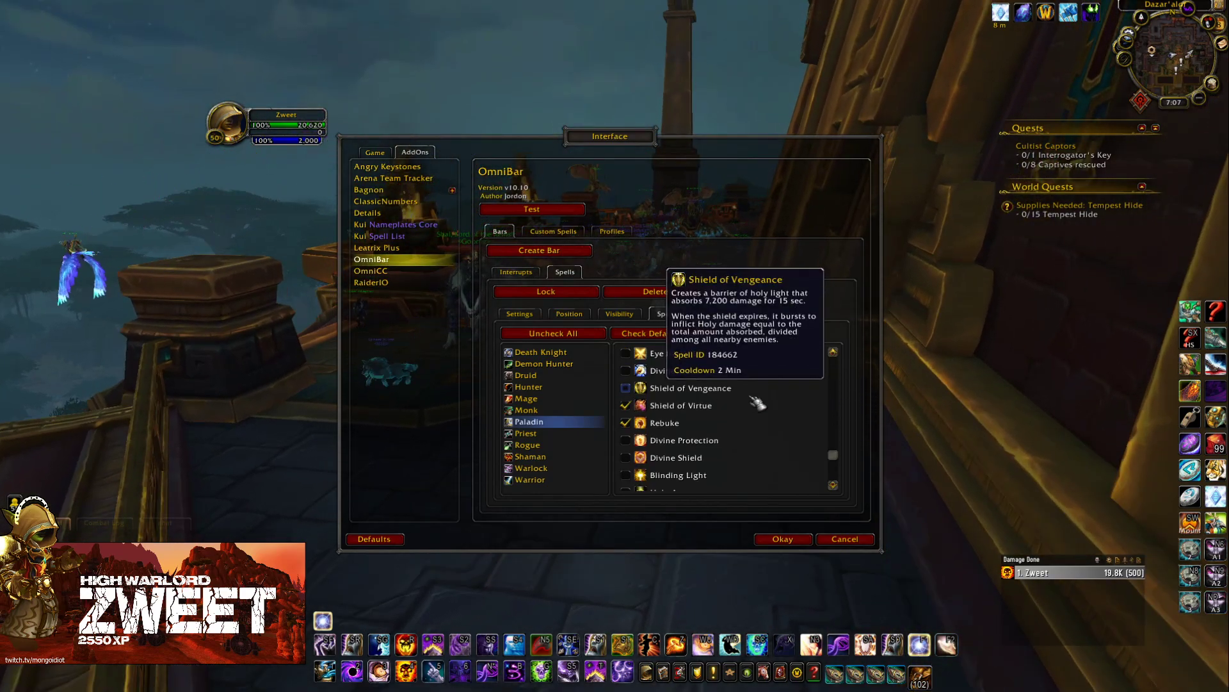
scroll(737, 413, down, 2)
click(676, 397)
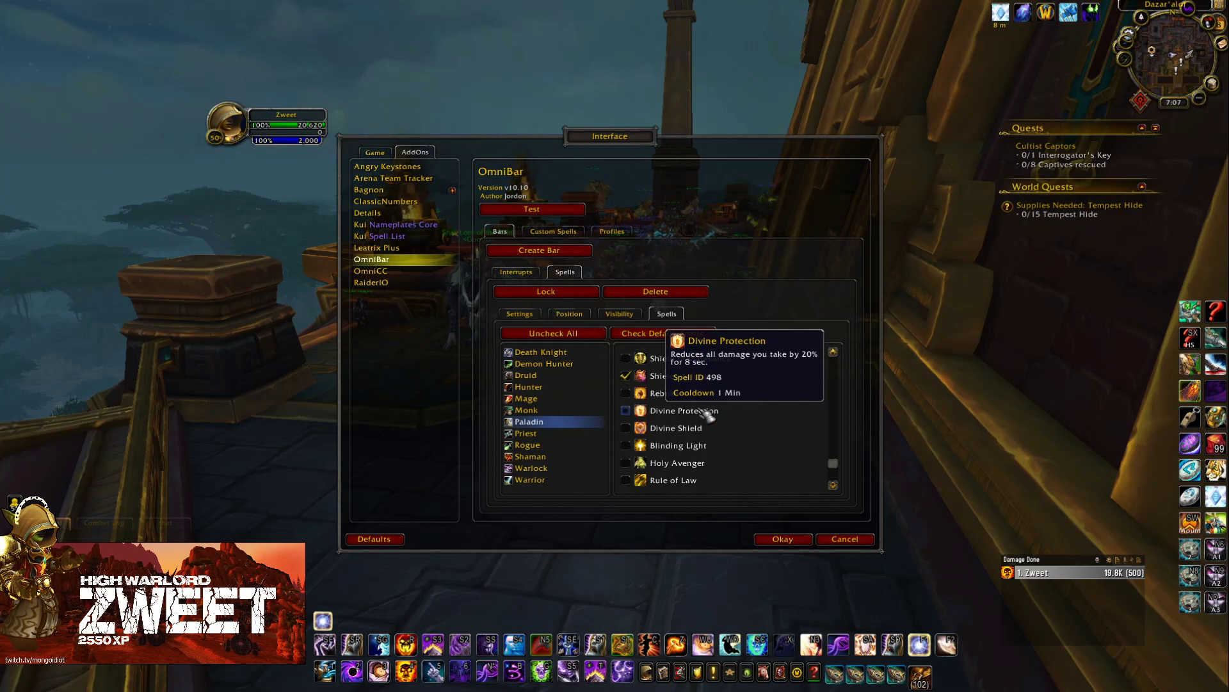
click(706, 413)
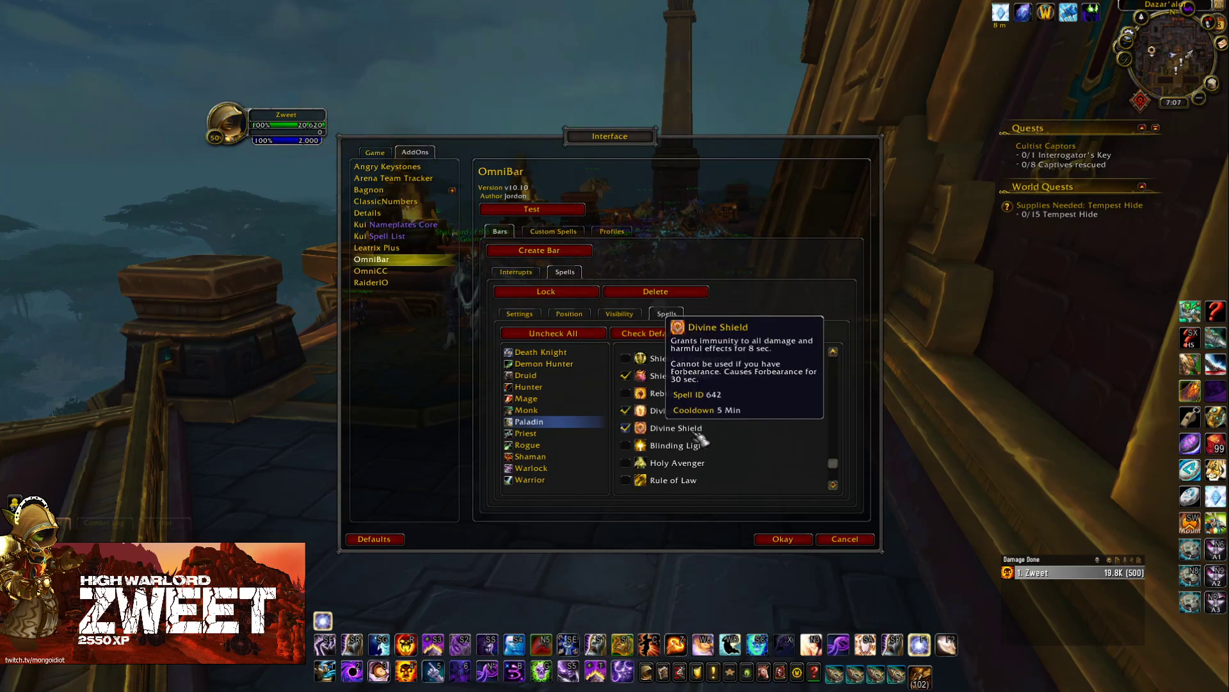
click(698, 447)
scroll(698, 447, down, 2)
click(705, 433)
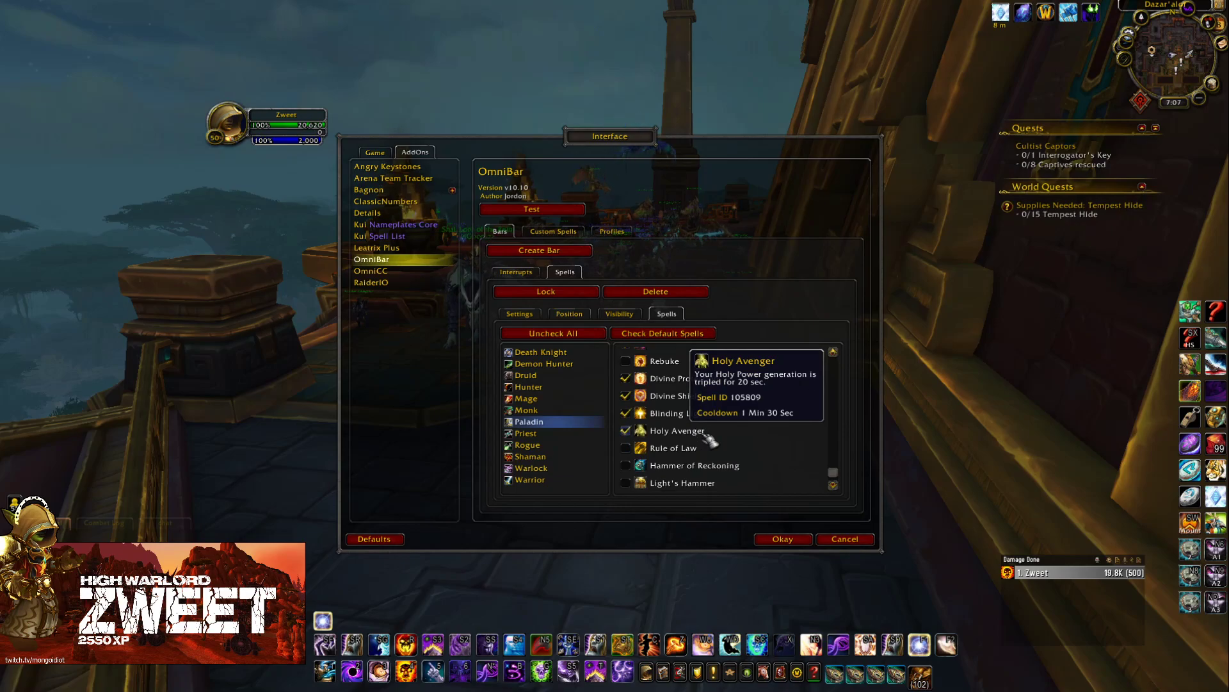
Switch to the Priest spell list and tick Pain Suppression and Psychic Scream.
click(575, 434)
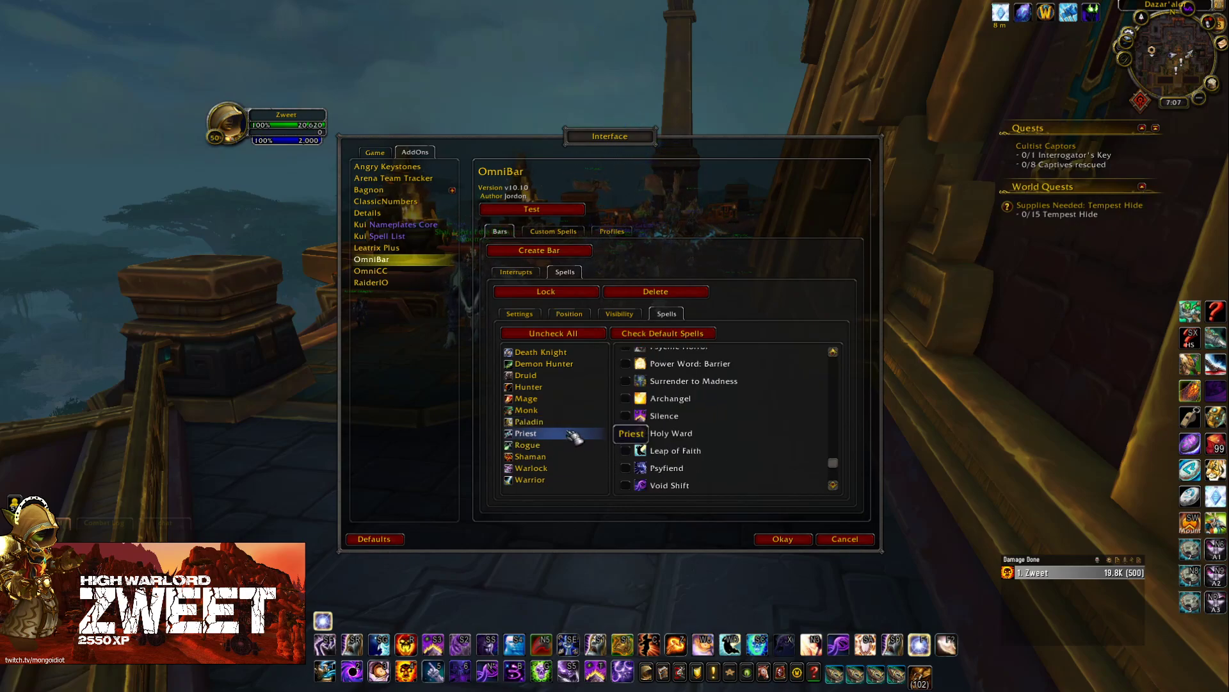
scroll(800, 409, up, 6)
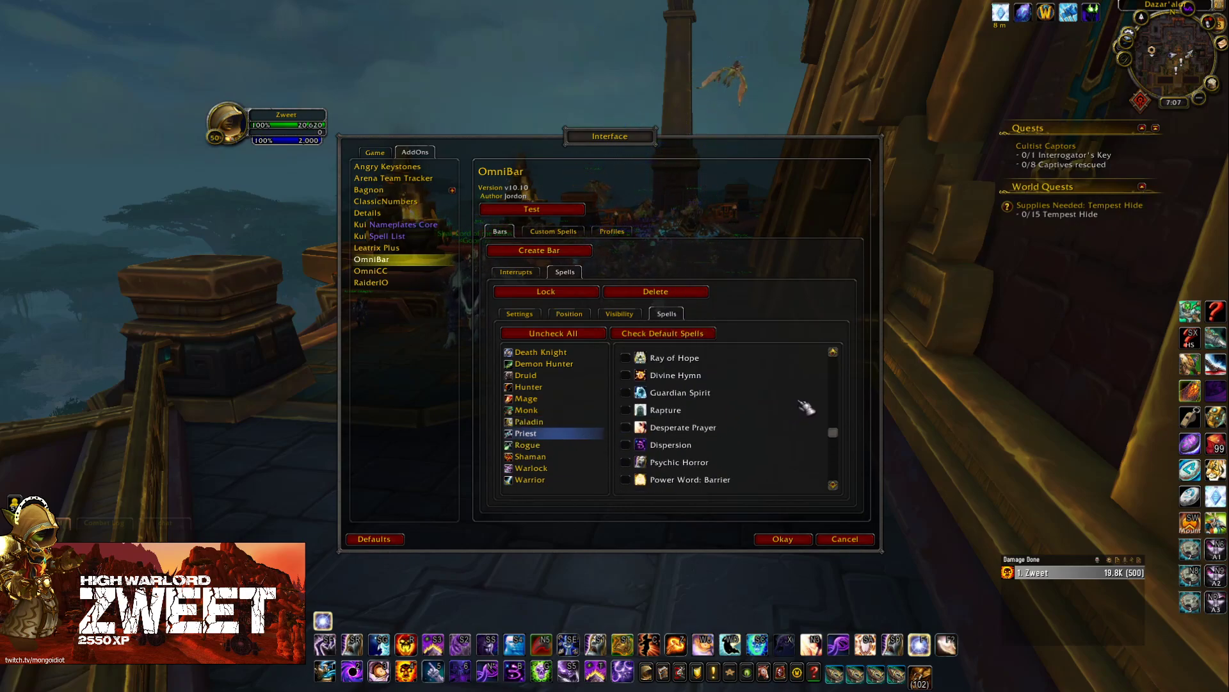
scroll(805, 407, up, 8)
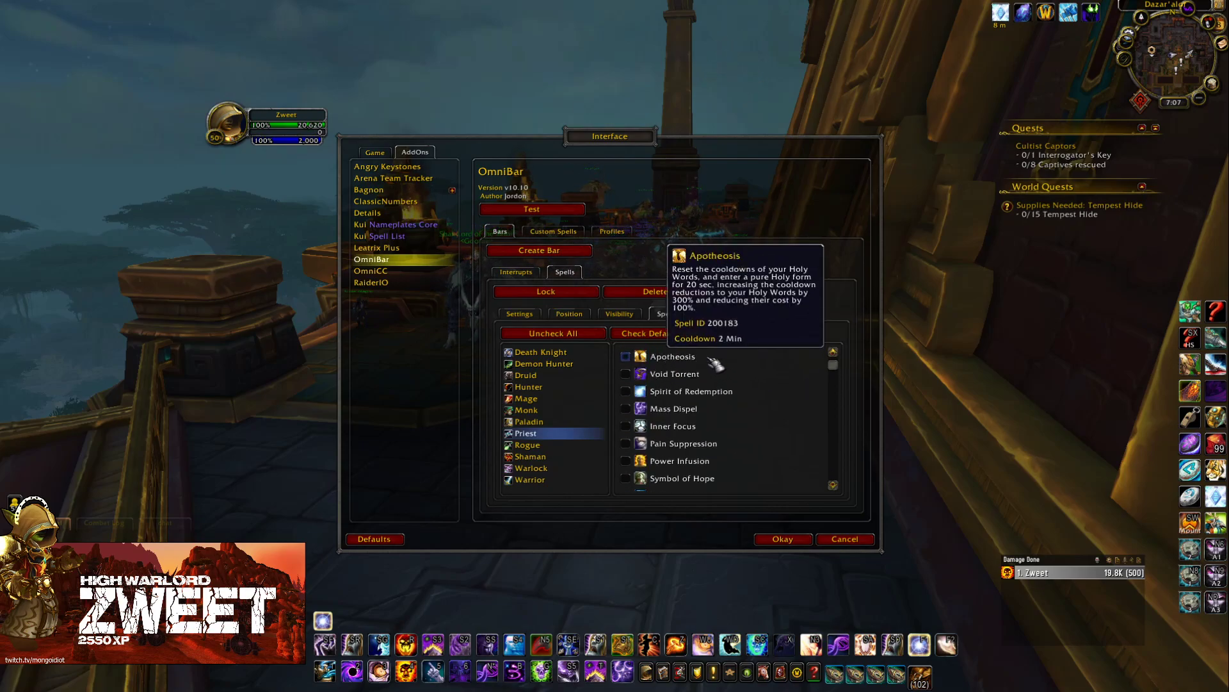
scroll(717, 378, down, 2)
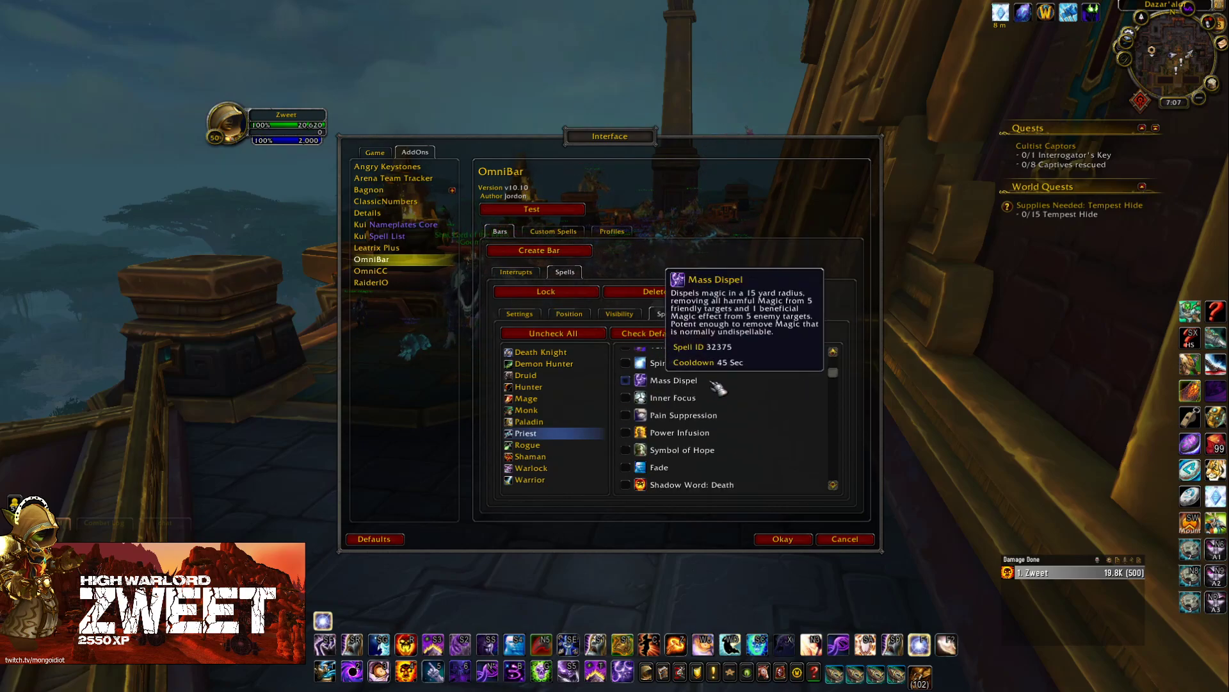
click(695, 415)
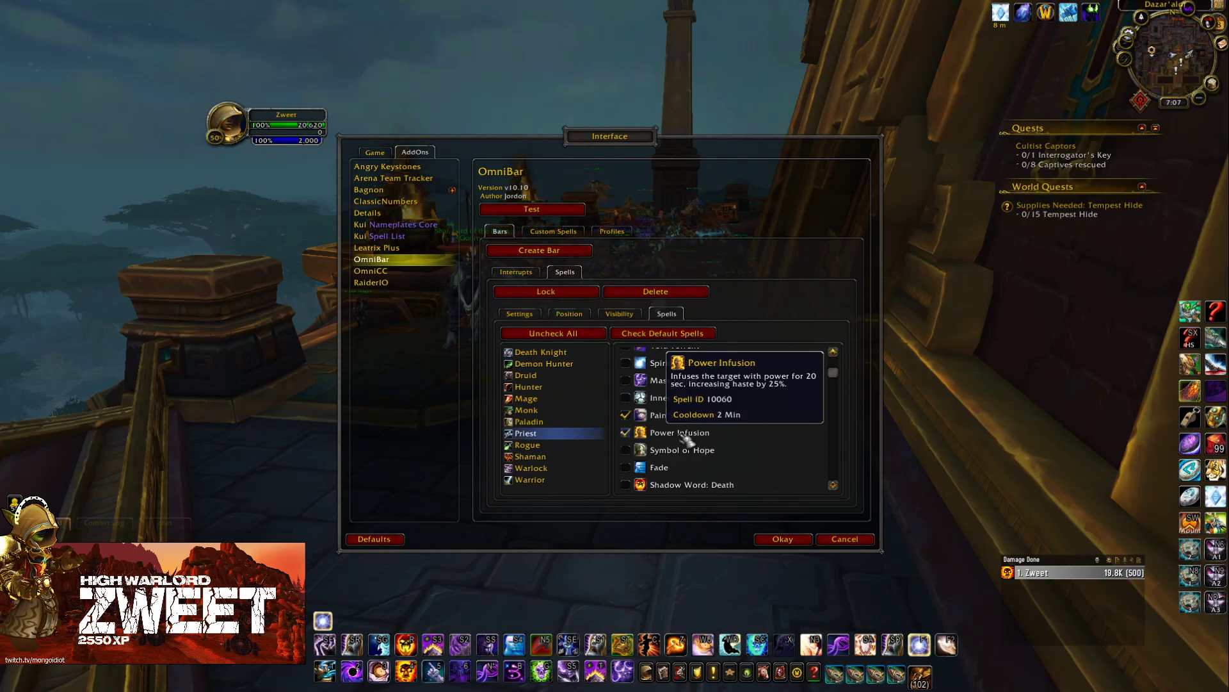
scroll(722, 437, down, 2)
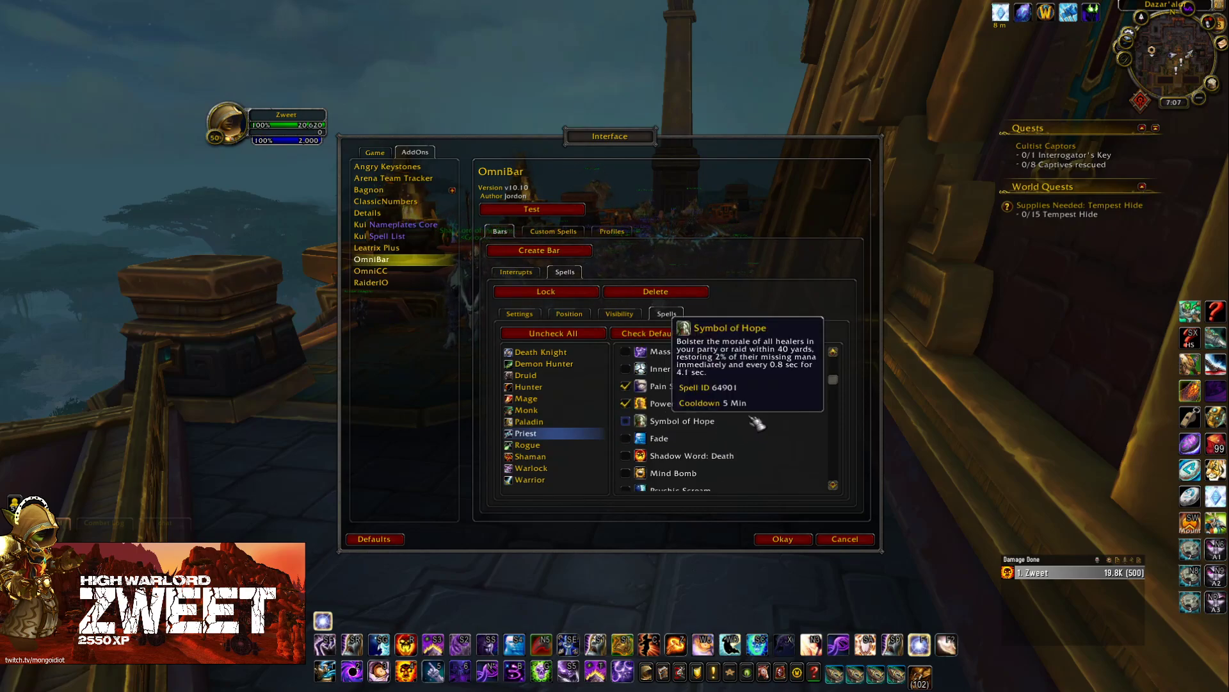
scroll(730, 448, down, 3)
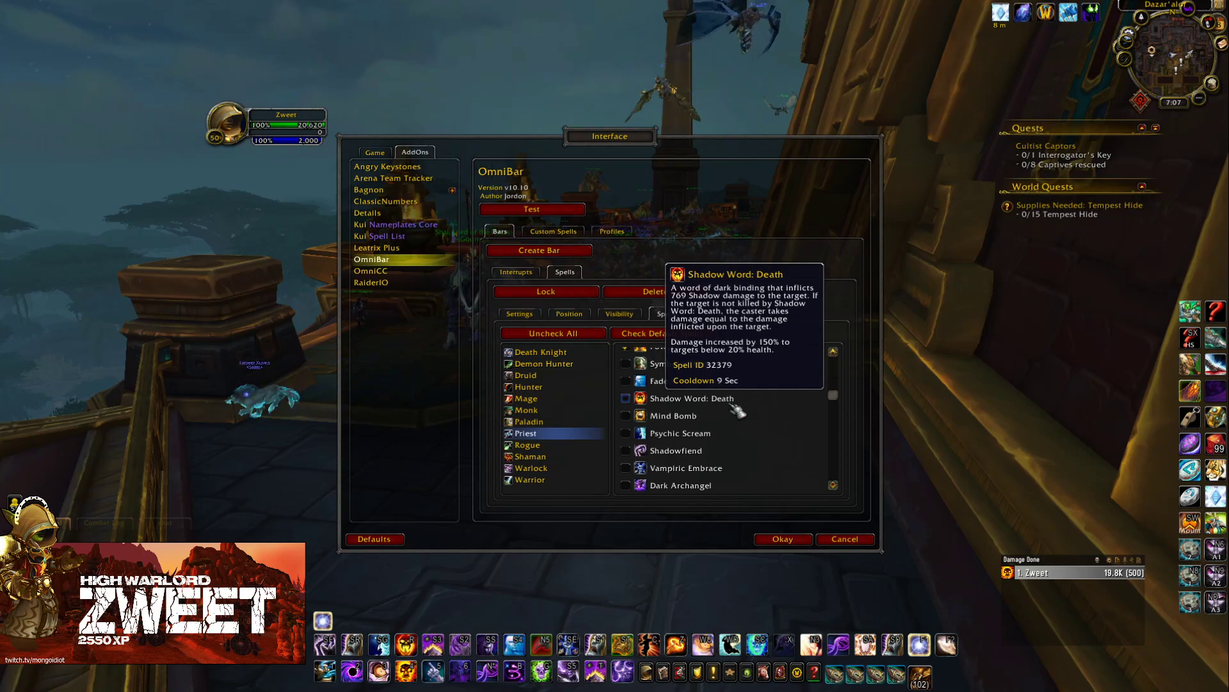
click(696, 437)
Further down the Priest list, tick Guardian Spirit, Dispersion and Holy Ward.
scroll(711, 440, down, 2)
scroll(730, 440, down, 2)
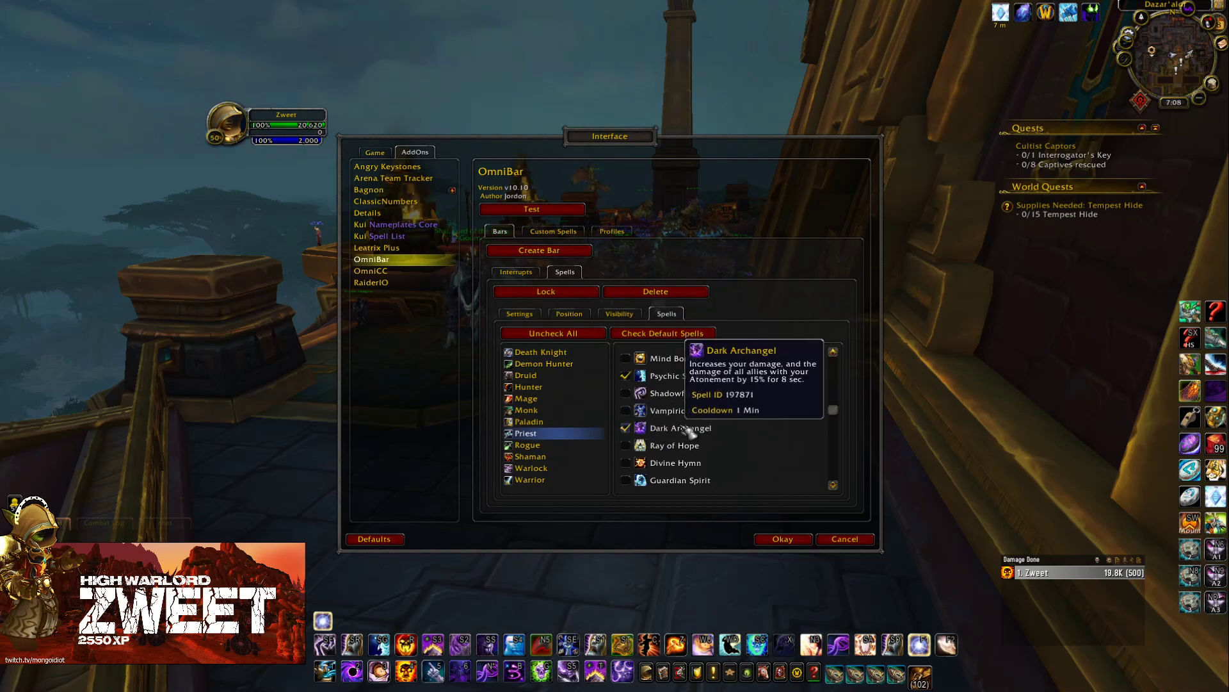
scroll(690, 437, down, 3)
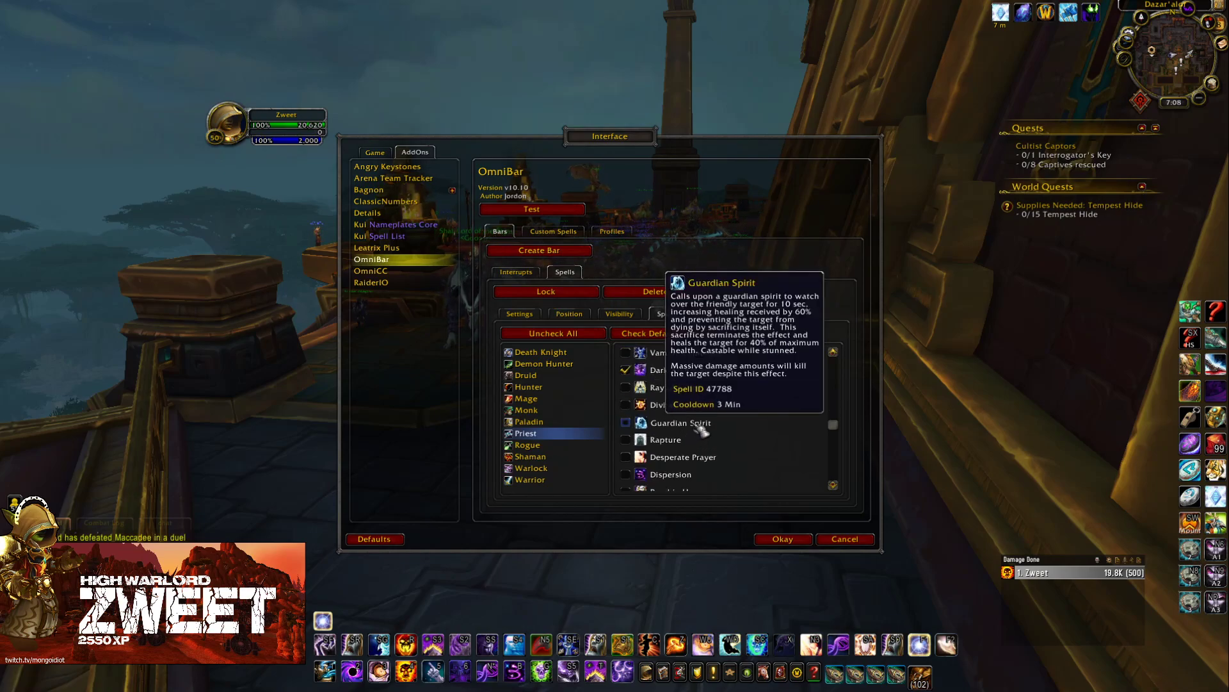
click(701, 430)
scroll(705, 456, down, 1)
click(708, 457)
scroll(730, 451, down, 2)
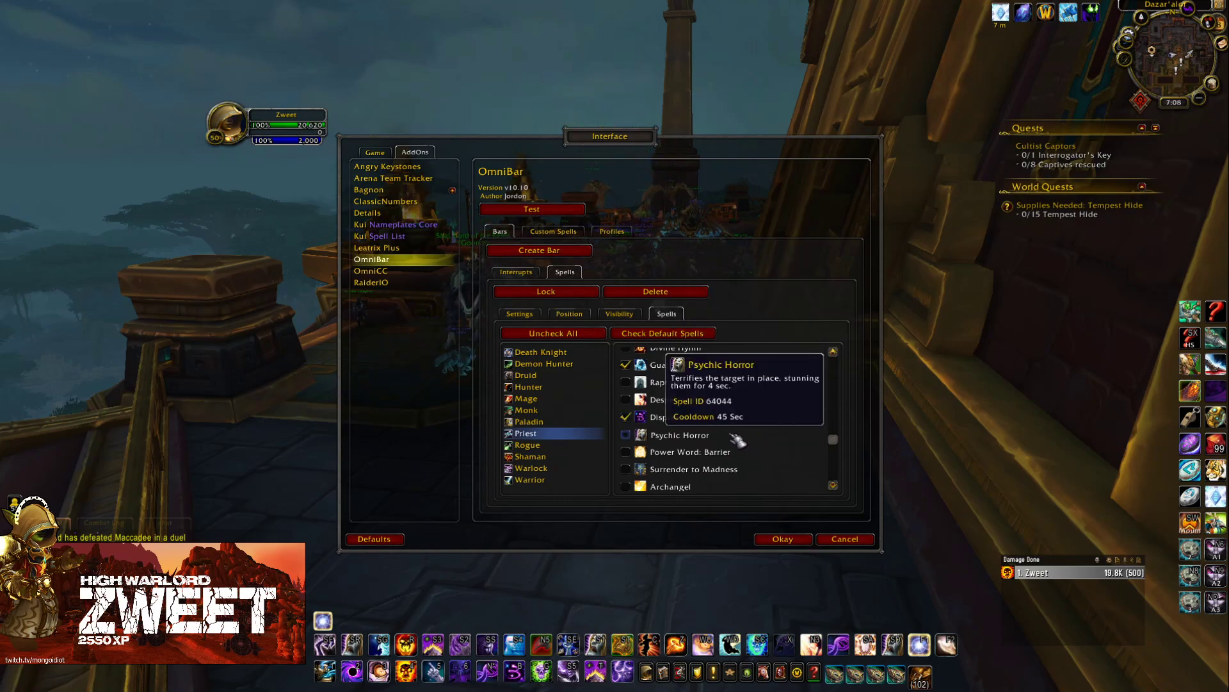
scroll(736, 447, down, 3)
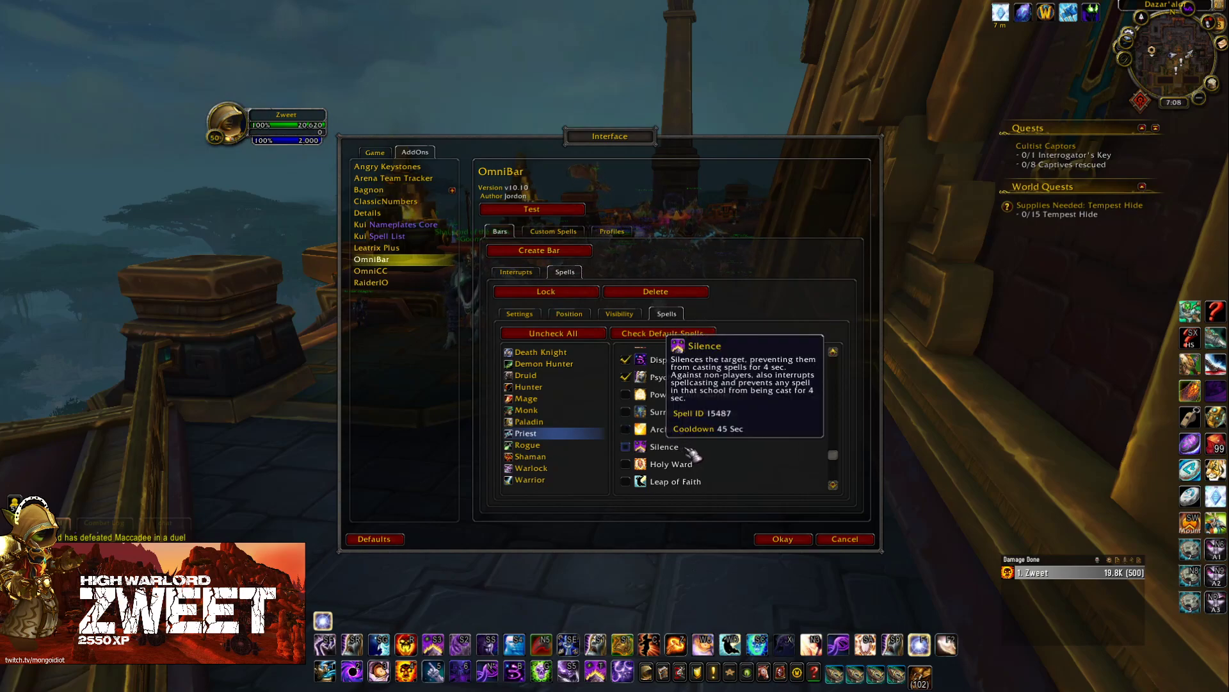
scroll(740, 457, down, 2)
scroll(734, 436, down, 2)
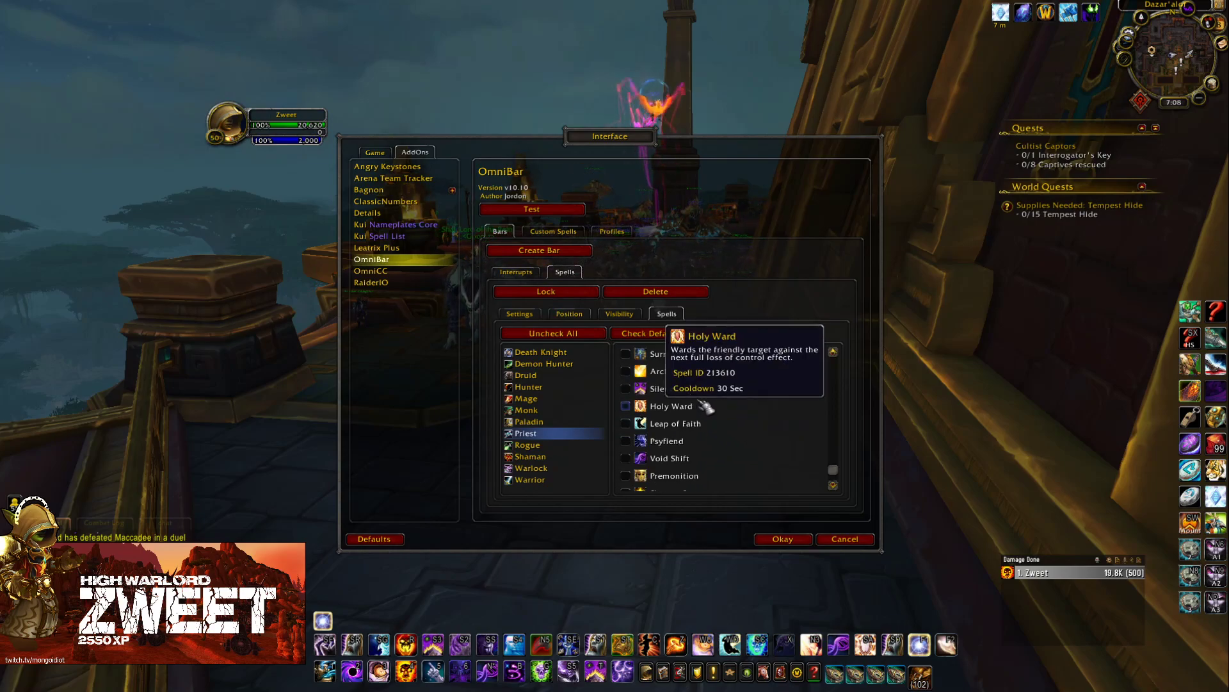
click(711, 409)
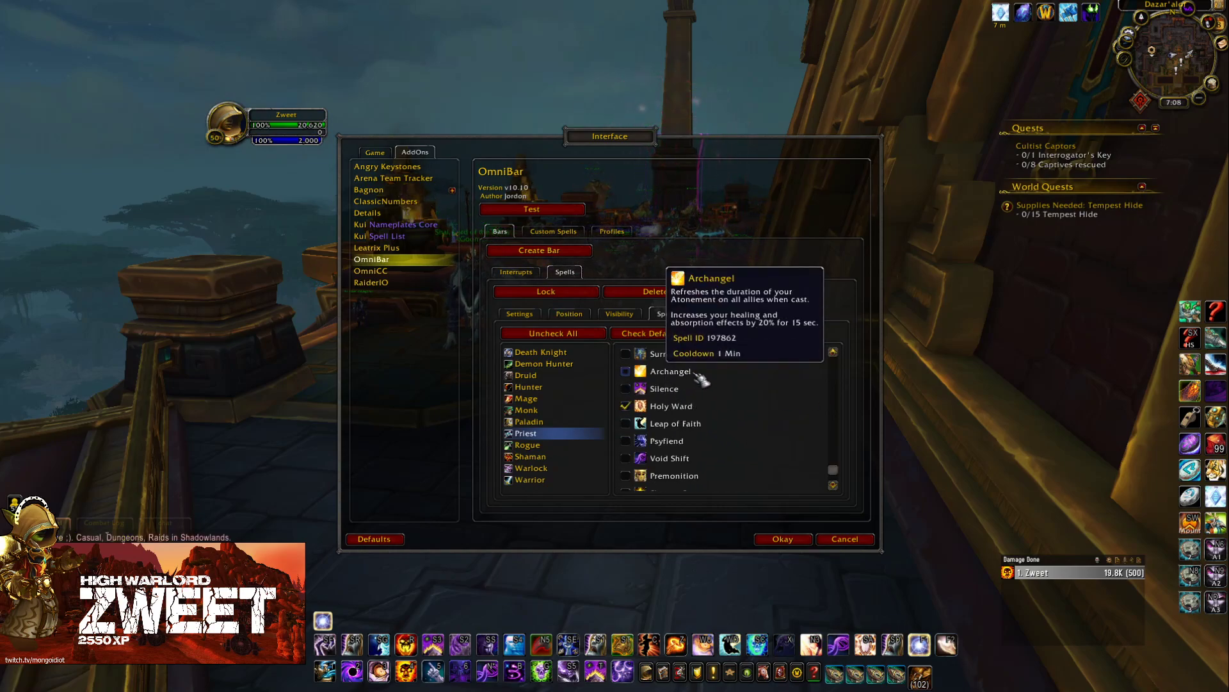
scroll(707, 434, down, 1)
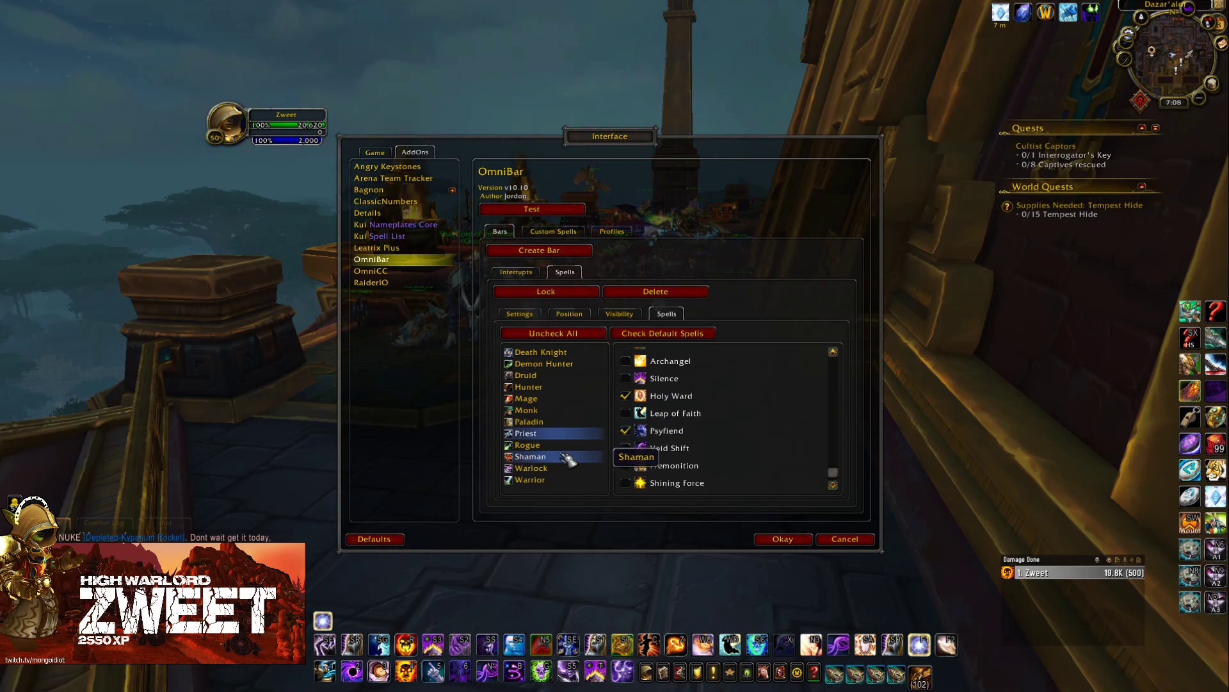
Switch to the Rogue spell list and tick Kidney Shot and Blind.
click(532, 444)
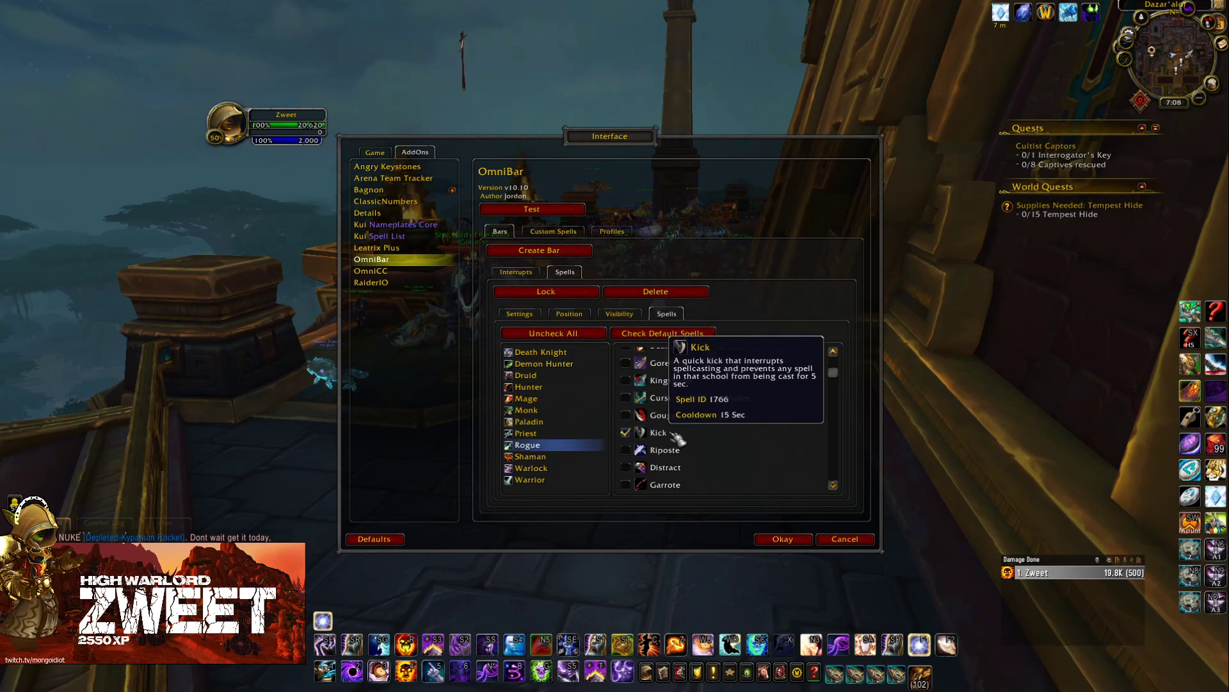
scroll(665, 434, up, 2)
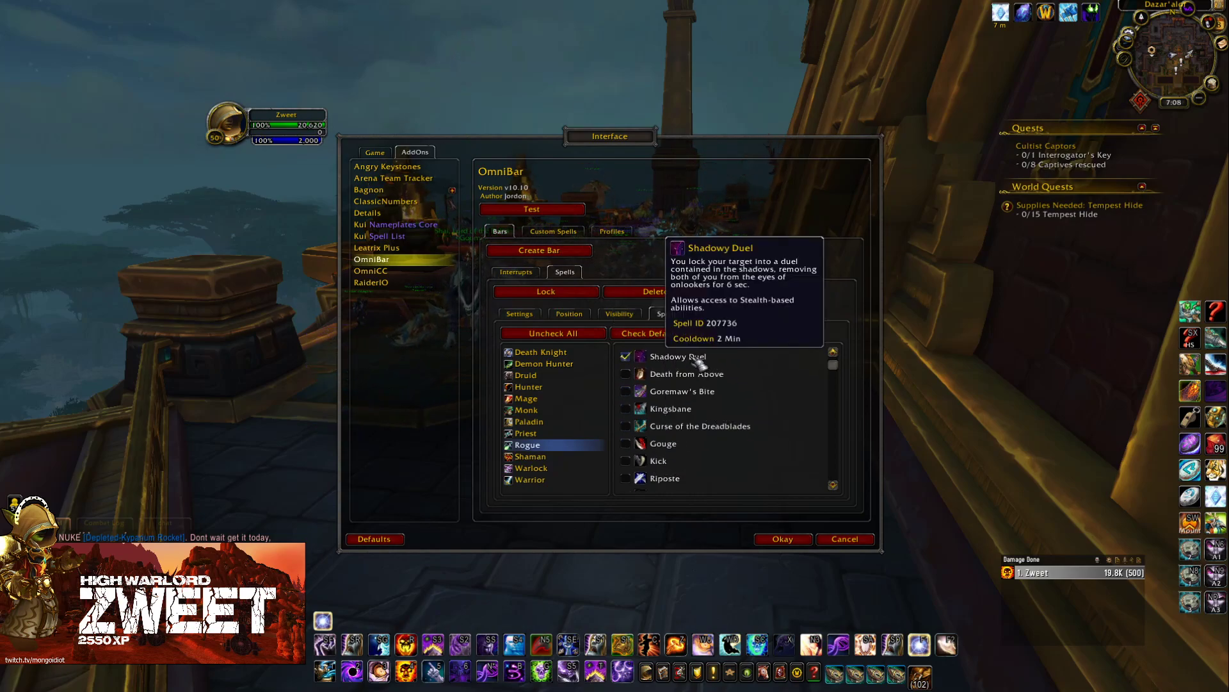
scroll(694, 384, down, 5)
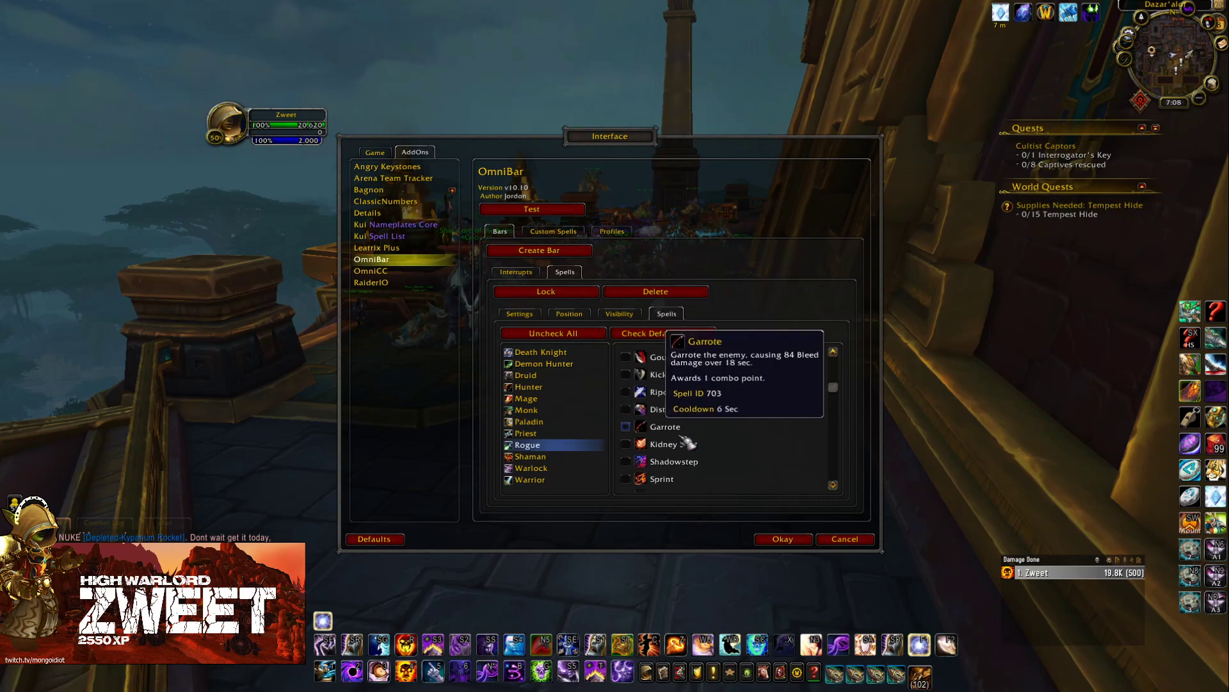
click(682, 442)
scroll(684, 436, down, 1)
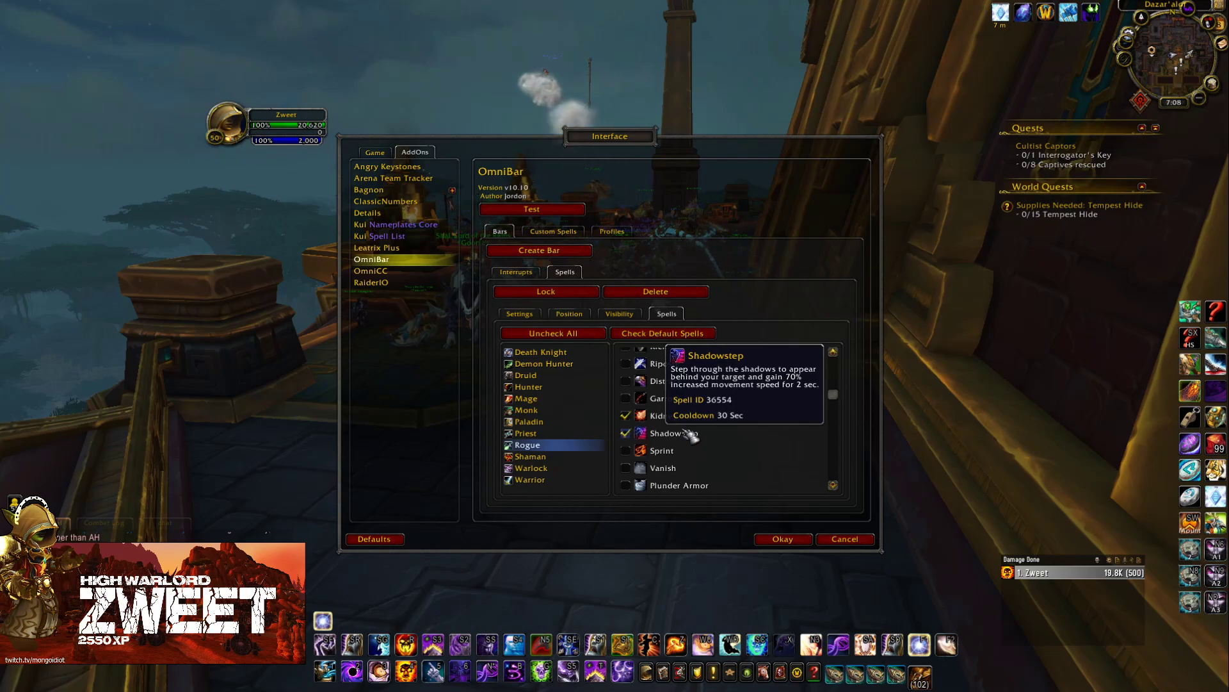
scroll(701, 448, down, 2)
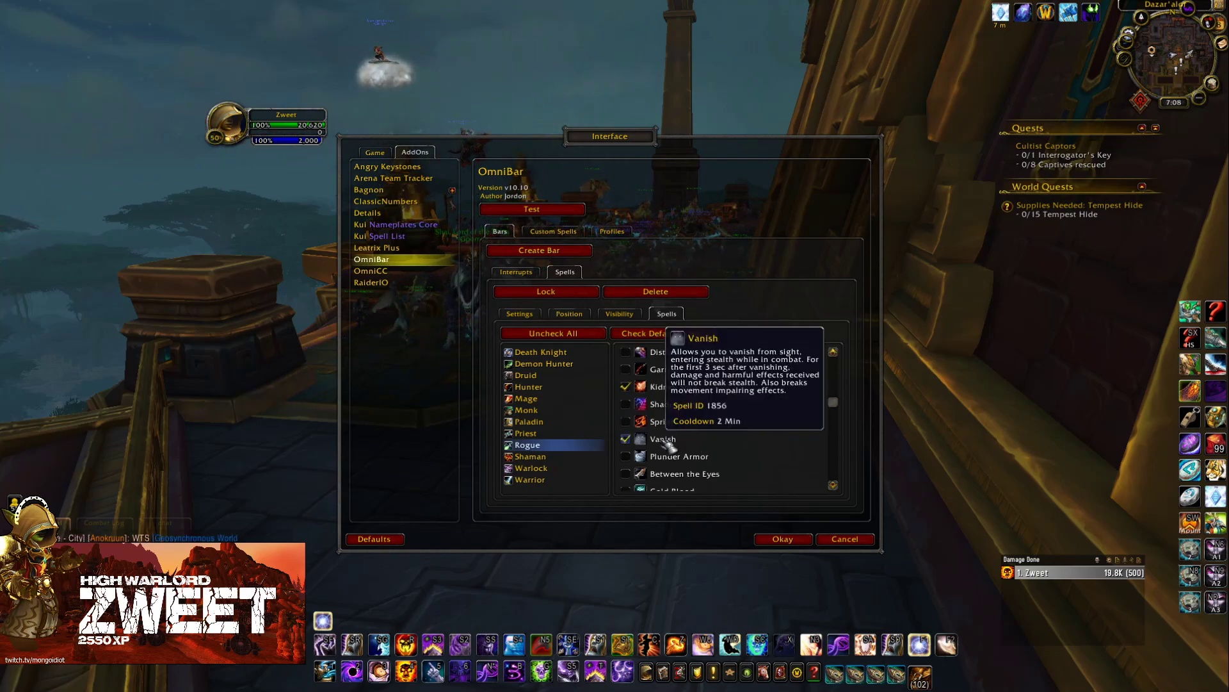
scroll(672, 448, down, 3)
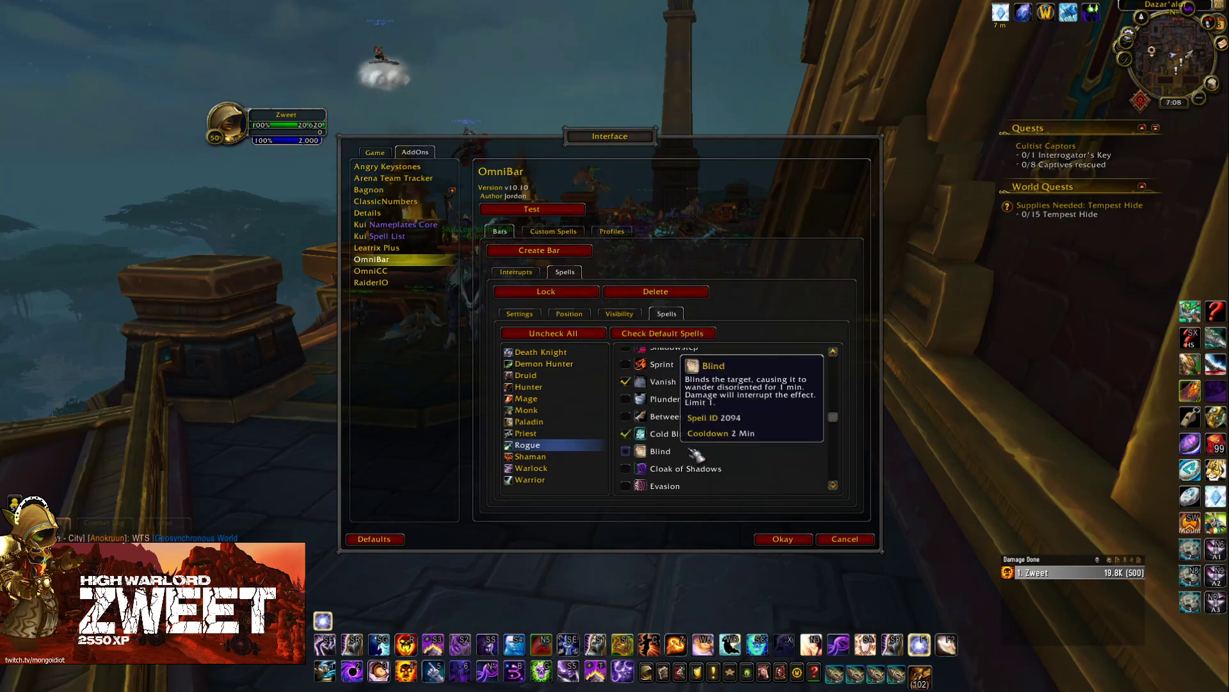
click(696, 452)
Tick the Rogue cooldowns Cloak of Shadows, Evasion and Shadow Blades.
scroll(696, 453, down, 2)
click(708, 439)
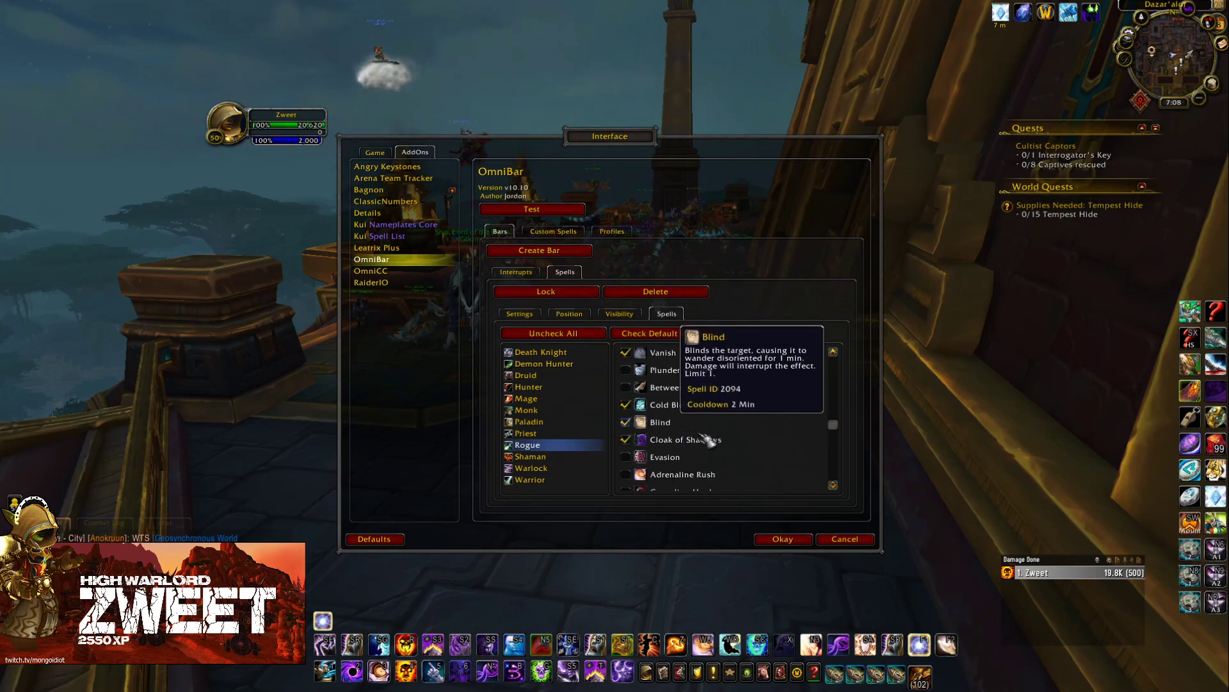
scroll(708, 439, down, 2)
click(705, 423)
scroll(748, 441, down, 1)
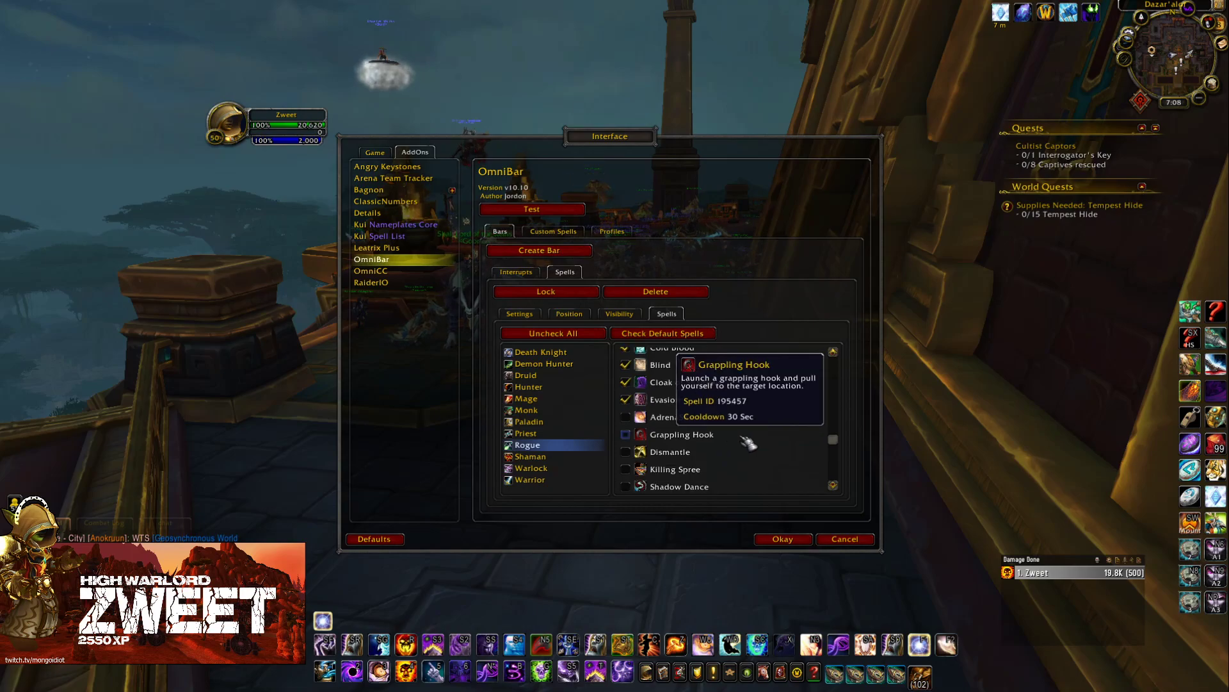
scroll(748, 442, down, 2)
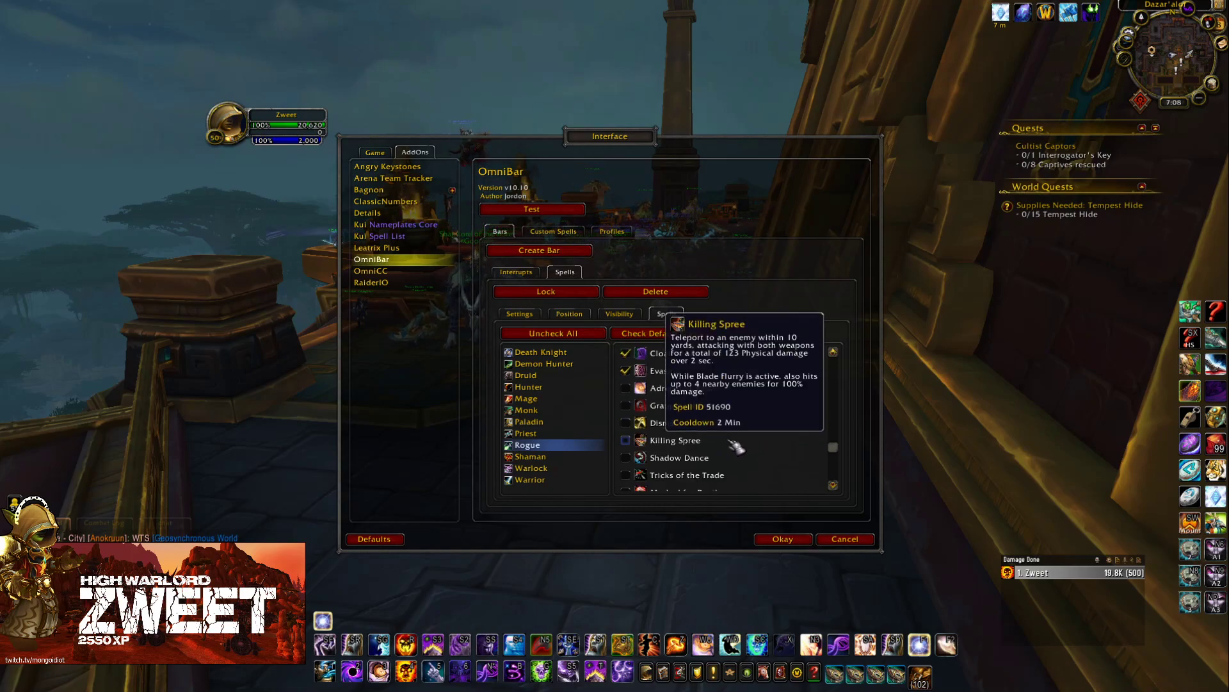
scroll(737, 447, down, 2)
scroll(767, 434, down, 2)
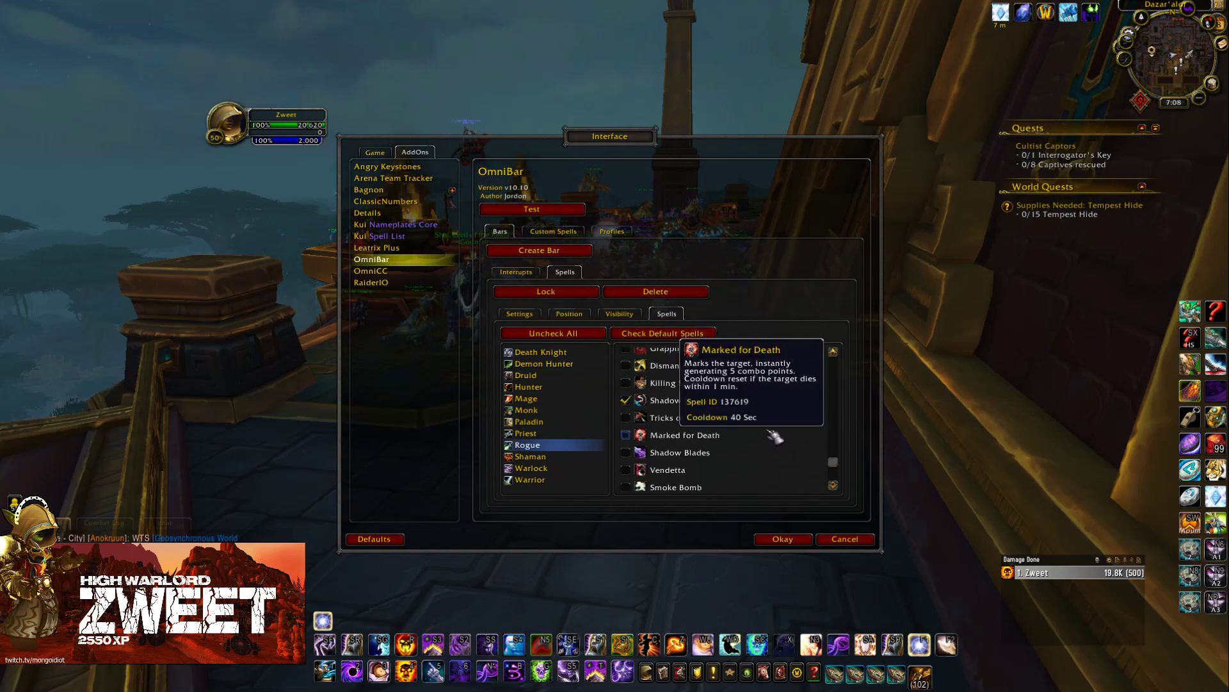
click(732, 451)
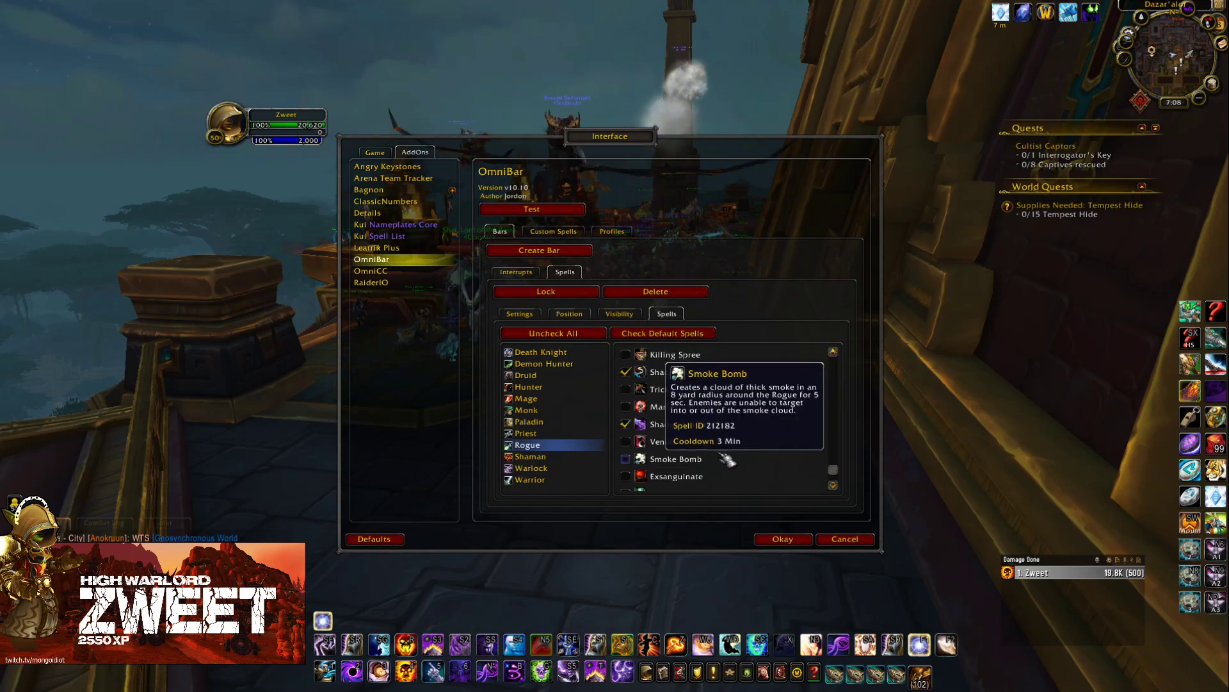
Tick Vendetta and Smoke Bomb, then bring up the Shaman spell list.
scroll(730, 448, down, 2)
click(736, 435)
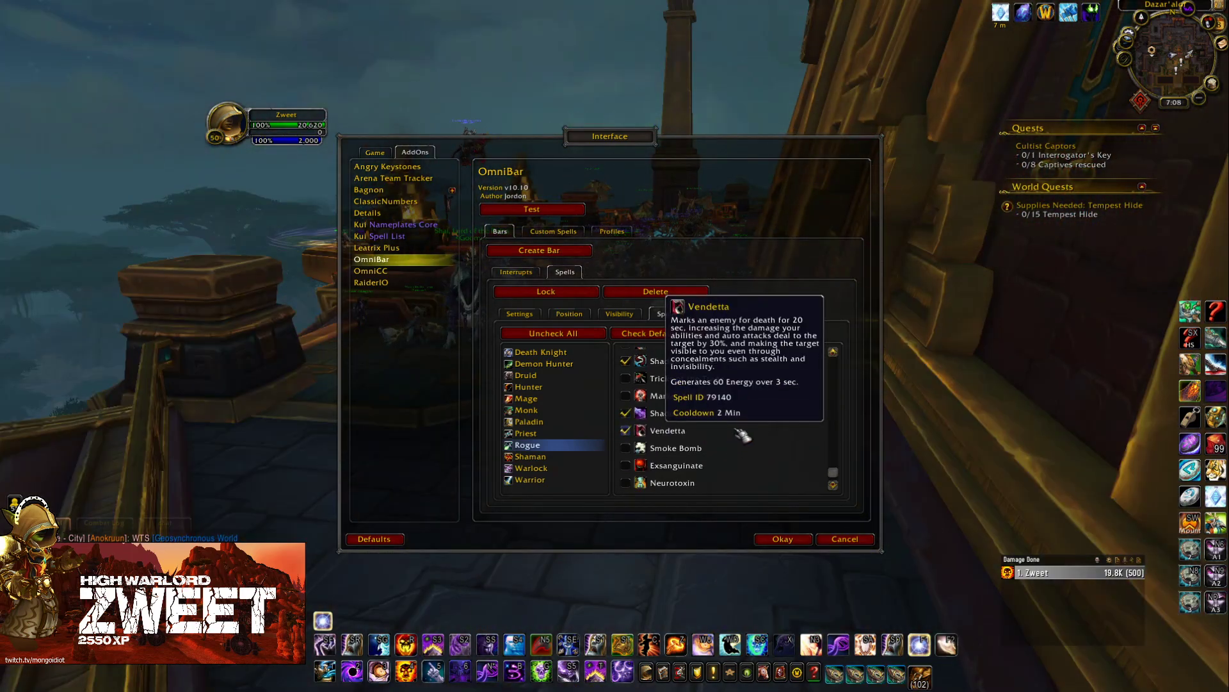
click(714, 451)
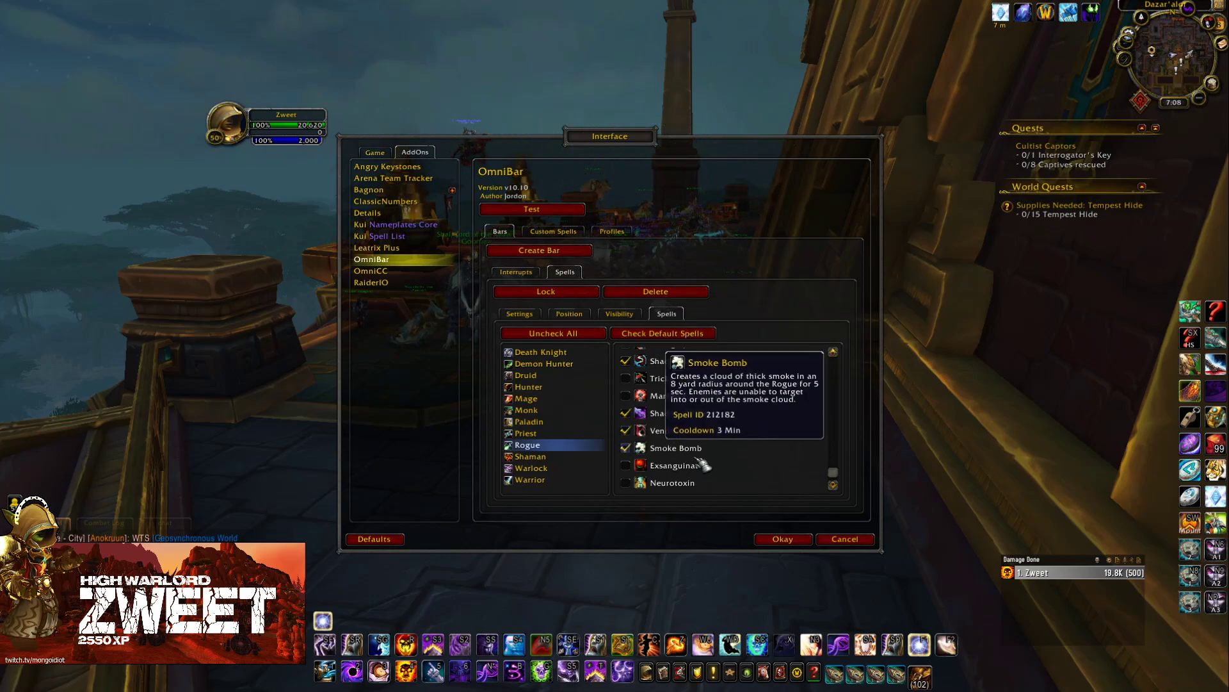
click(576, 457)
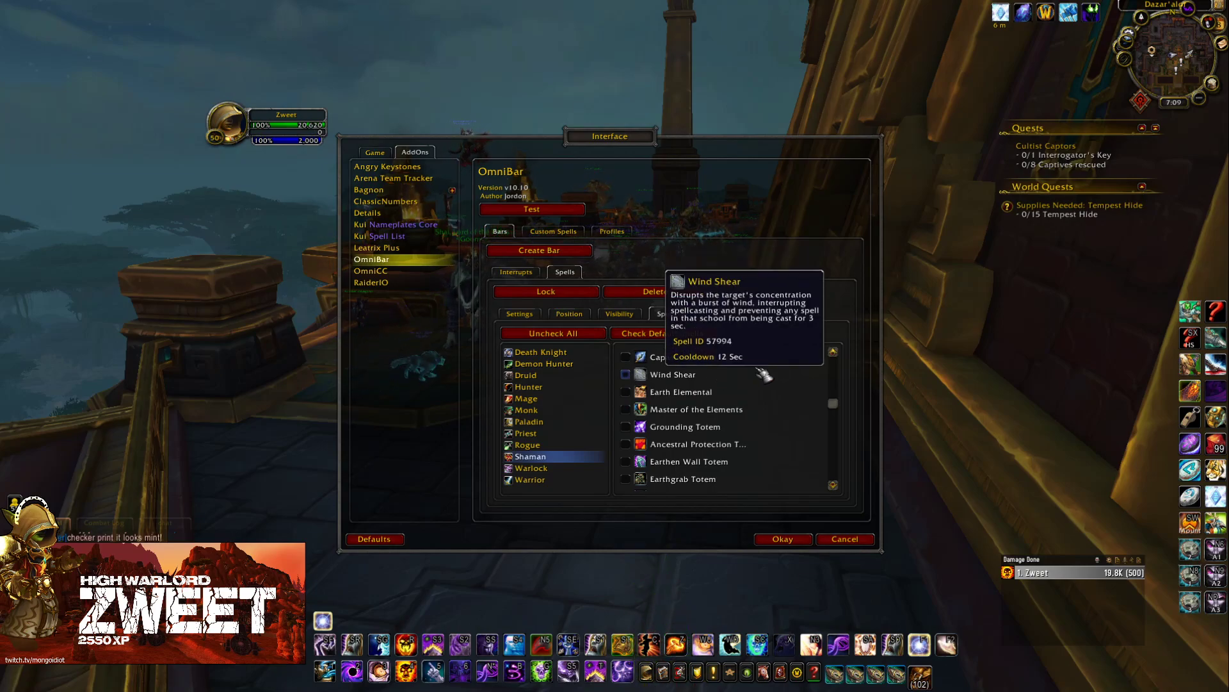
Tick the Shaman spells Earthgrab Totem, Windfury Totem and Lightning Lasso.
scroll(764, 382, down, 1)
scroll(764, 383, down, 2)
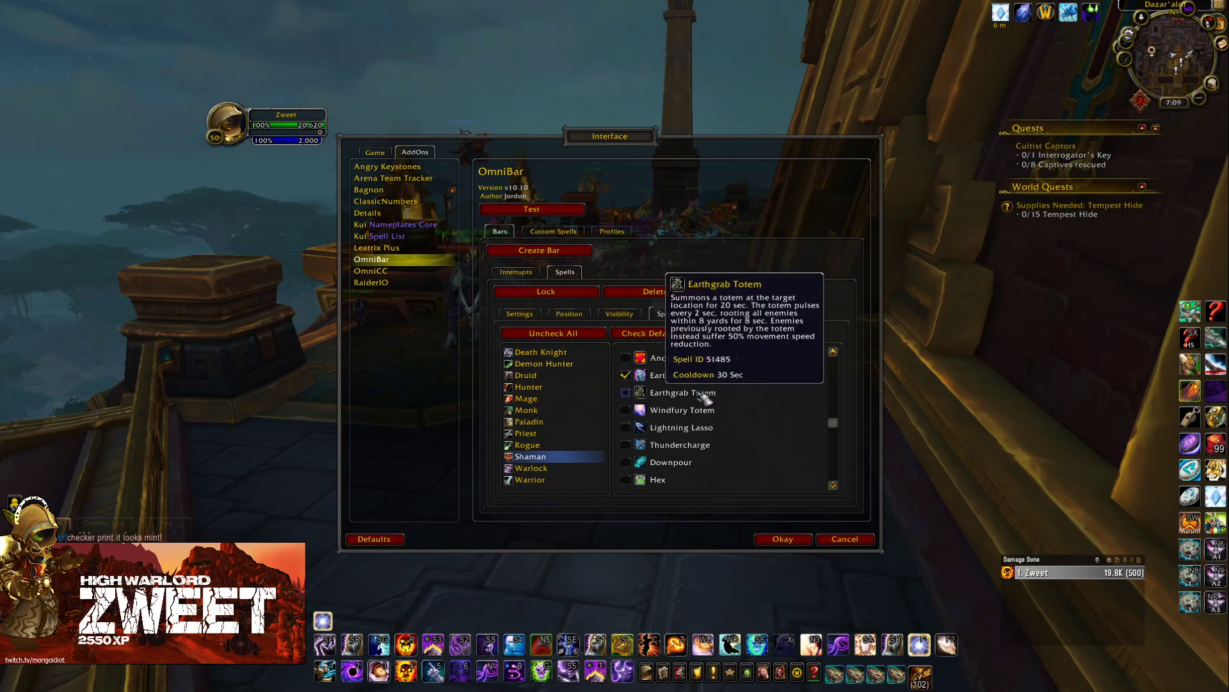
click(712, 393)
click(705, 411)
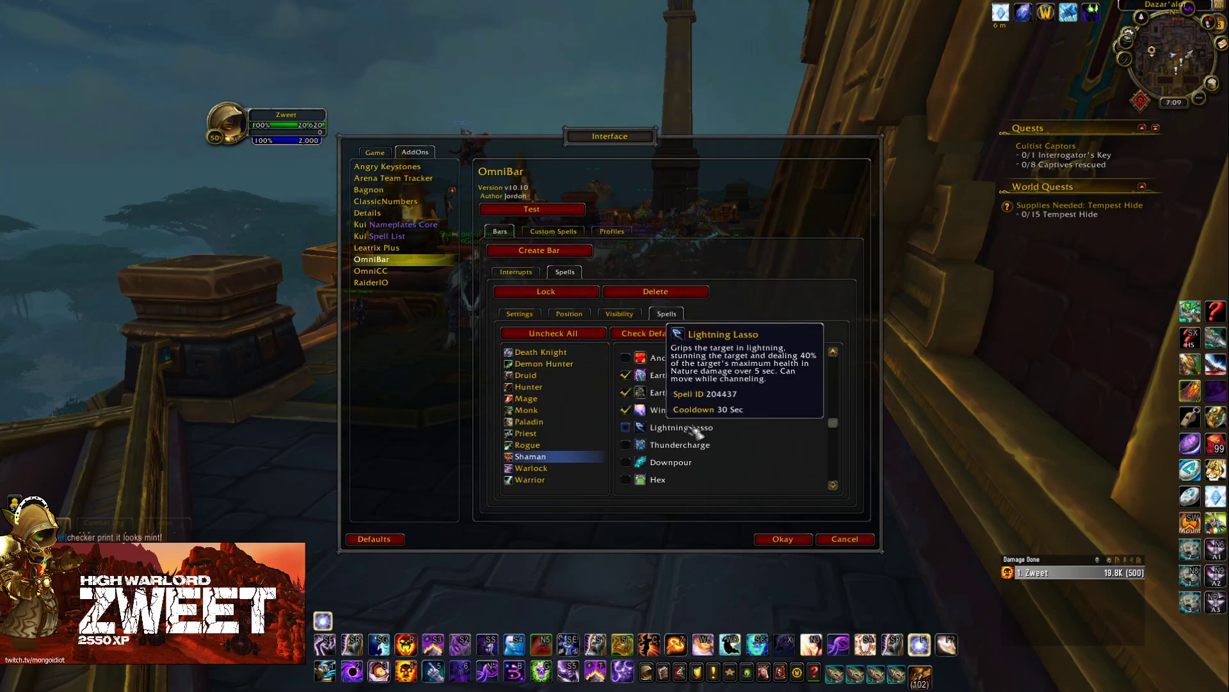
click(693, 429)
Tick Hex, Spirit Link Totem and Spiritwalker's Grace, then scroll through the rest of the list.
scroll(692, 429, down, 1)
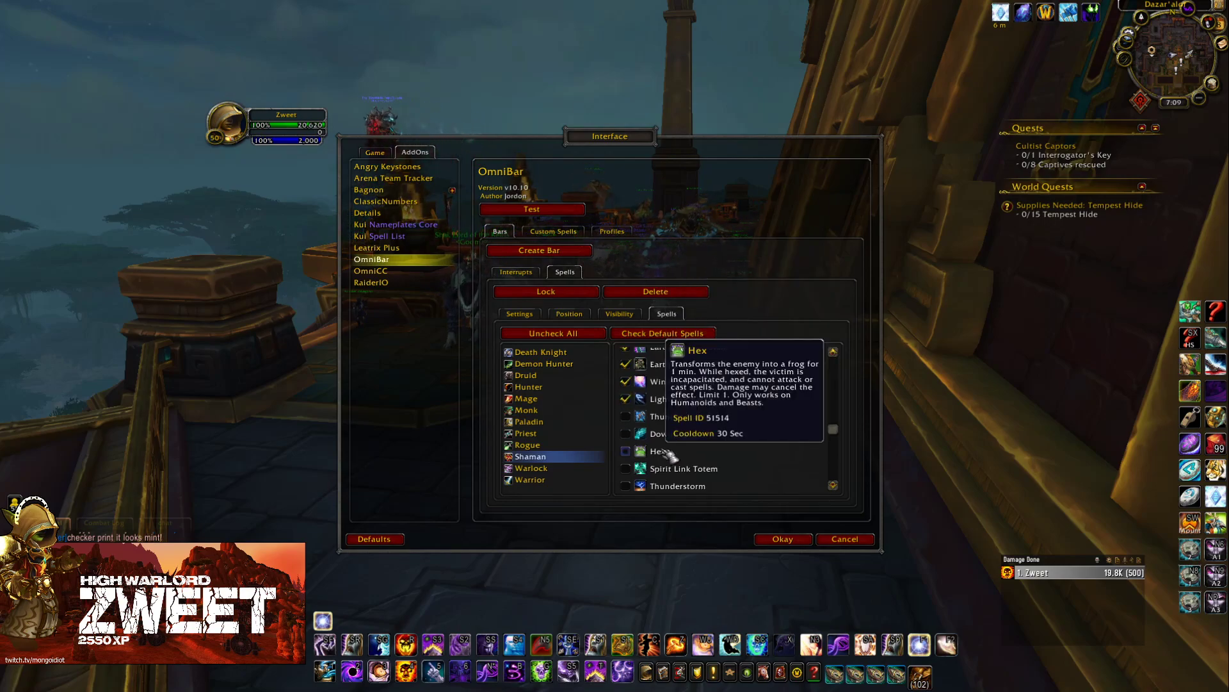
click(683, 451)
click(684, 469)
scroll(704, 455, down, 3)
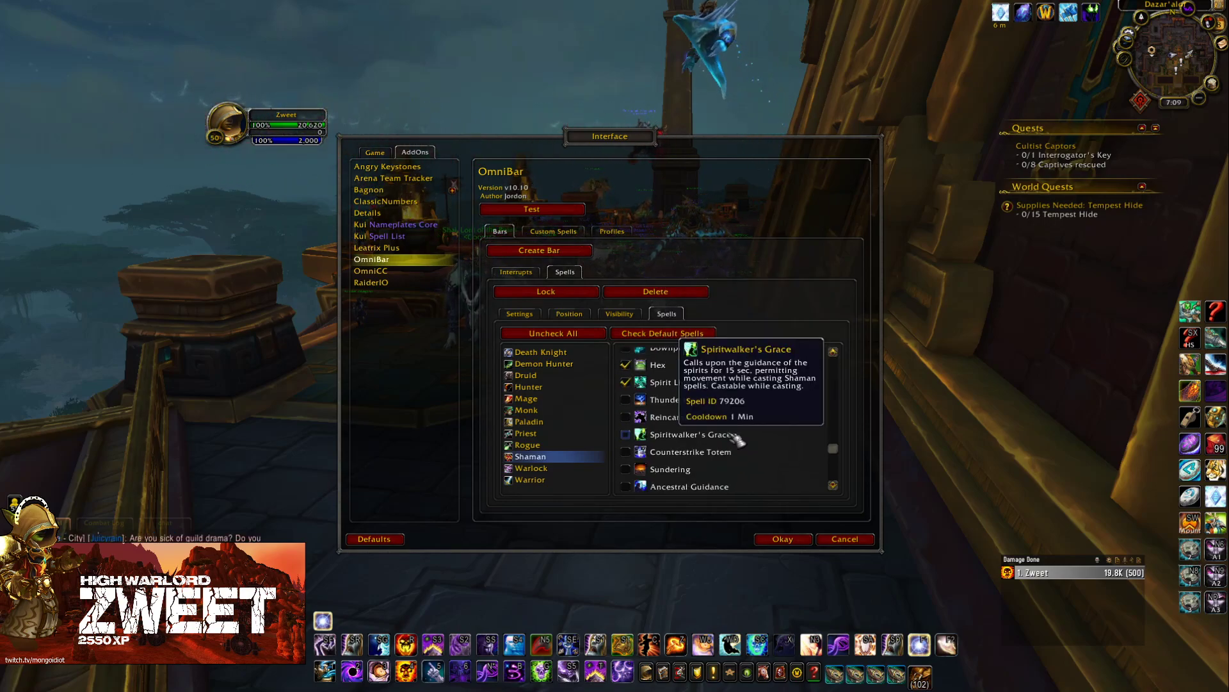
click(716, 436)
scroll(716, 436, down, 1)
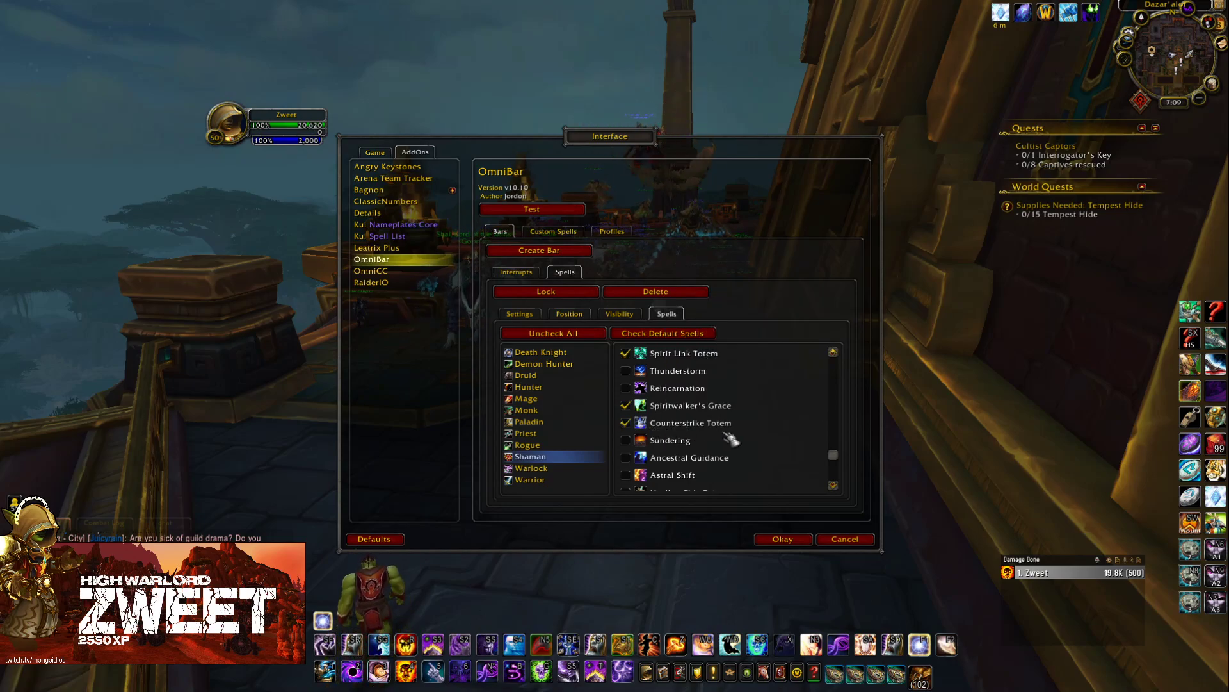
scroll(743, 426, down, 1)
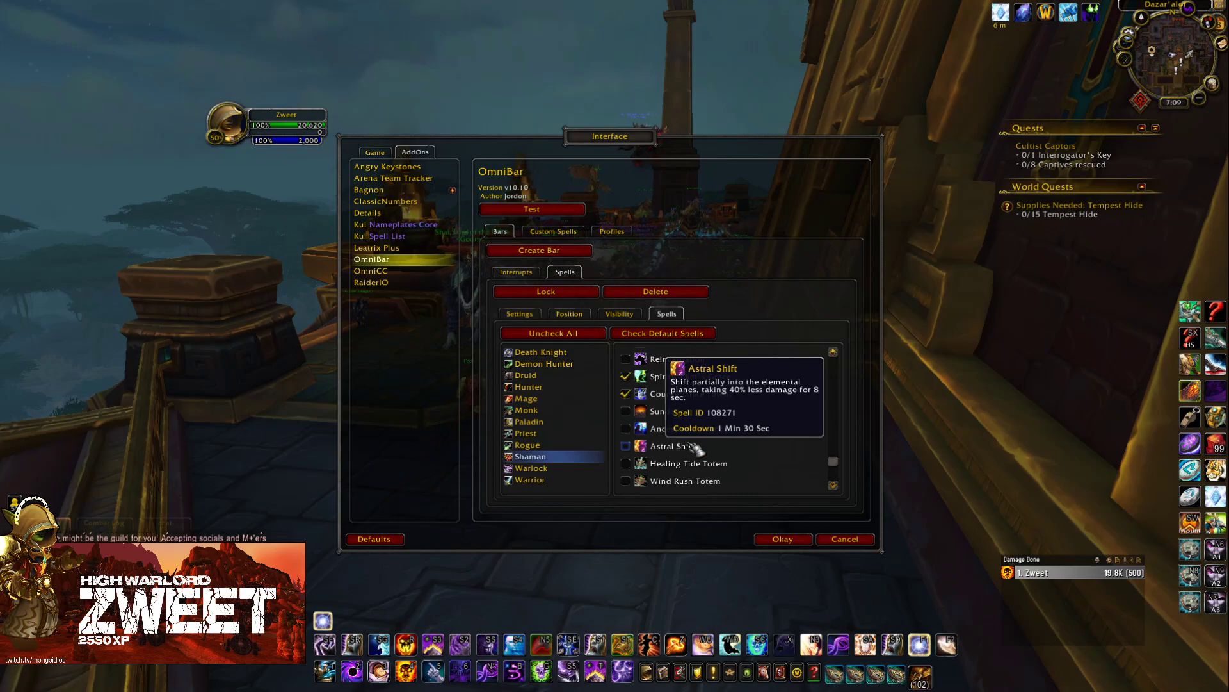
scroll(730, 454, down, 3)
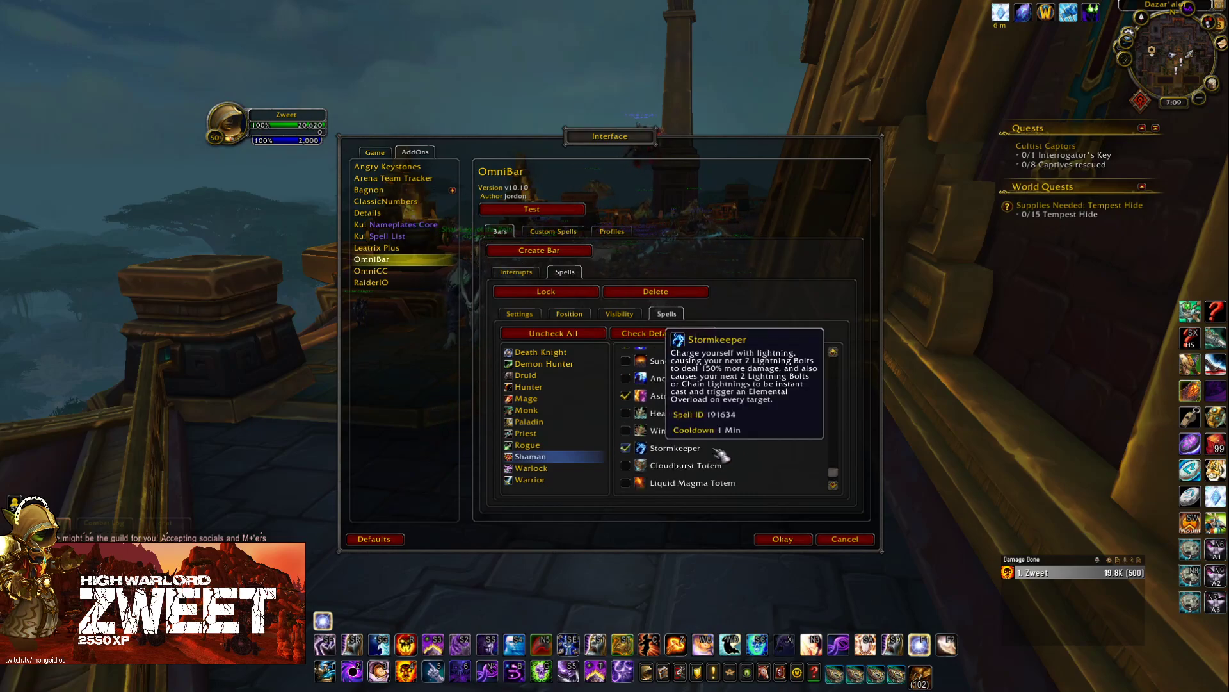
Switch to the Warlock spell list and tick Summon Infernal.
click(586, 474)
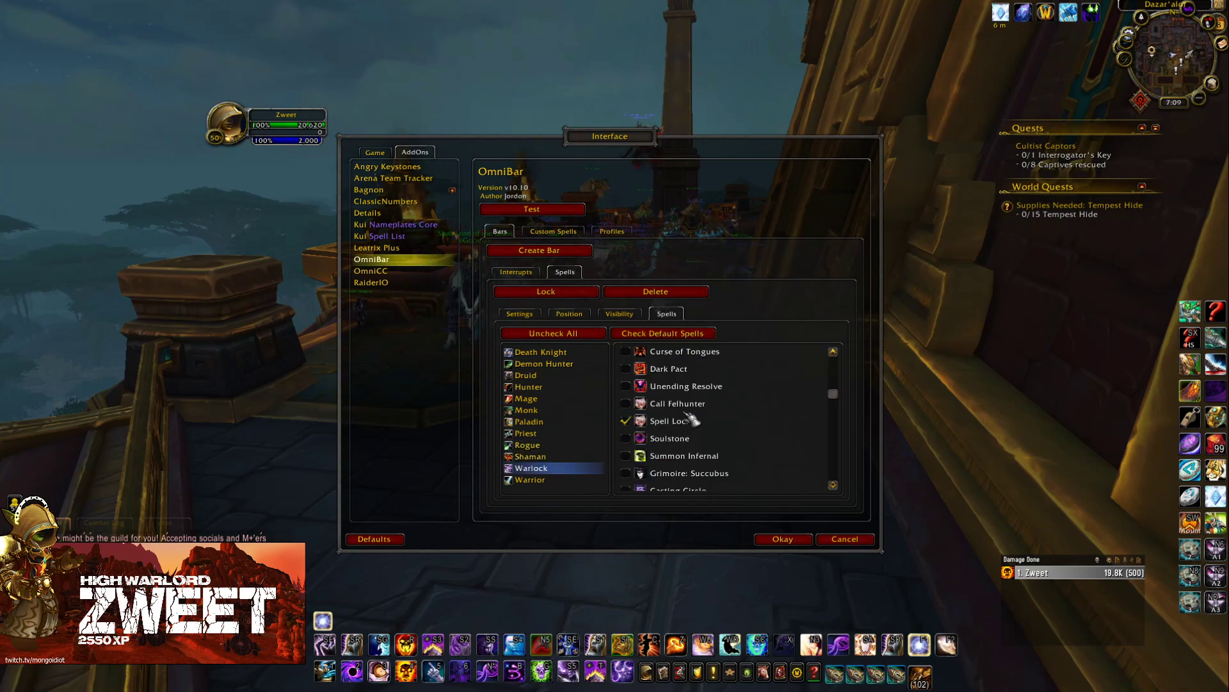
scroll(695, 420, up, 3)
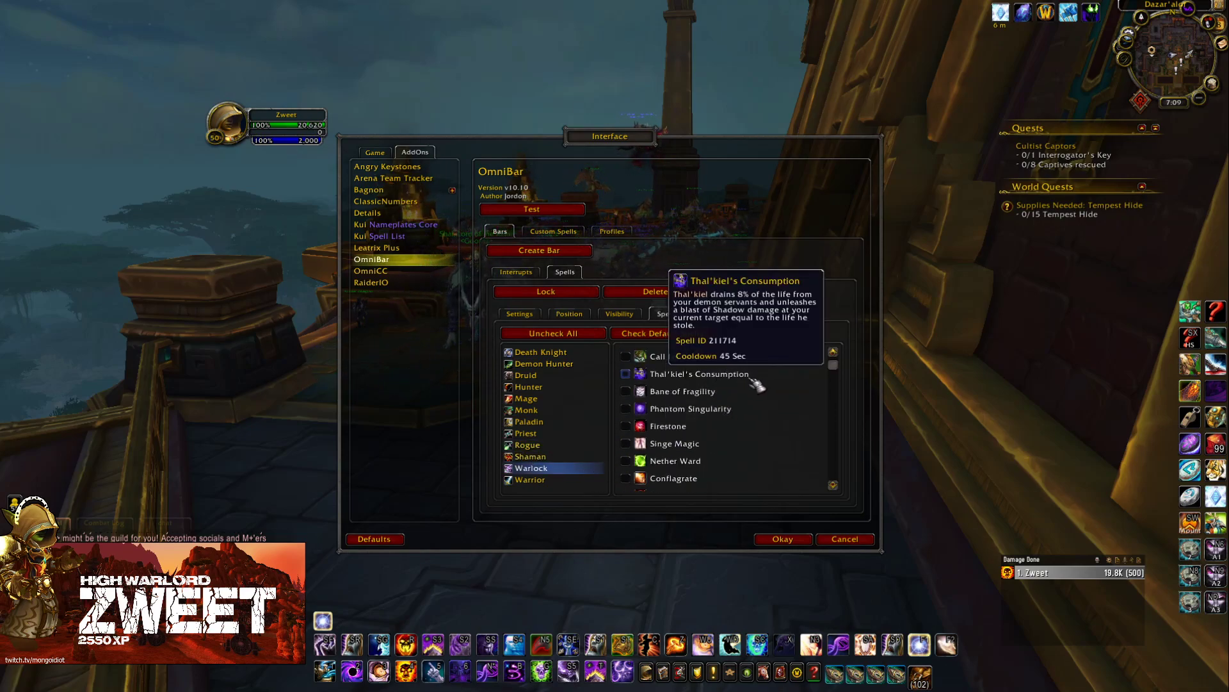
scroll(735, 402, down, 1)
scroll(704, 416, down, 1)
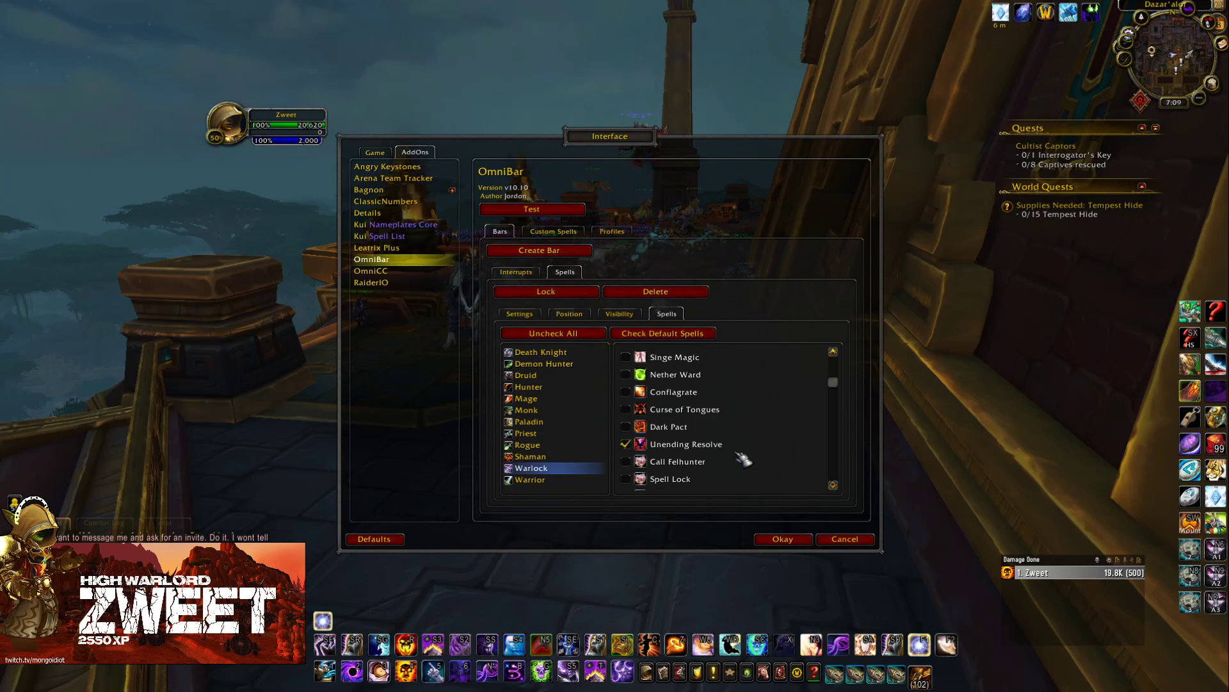
mouse_move(724, 445)
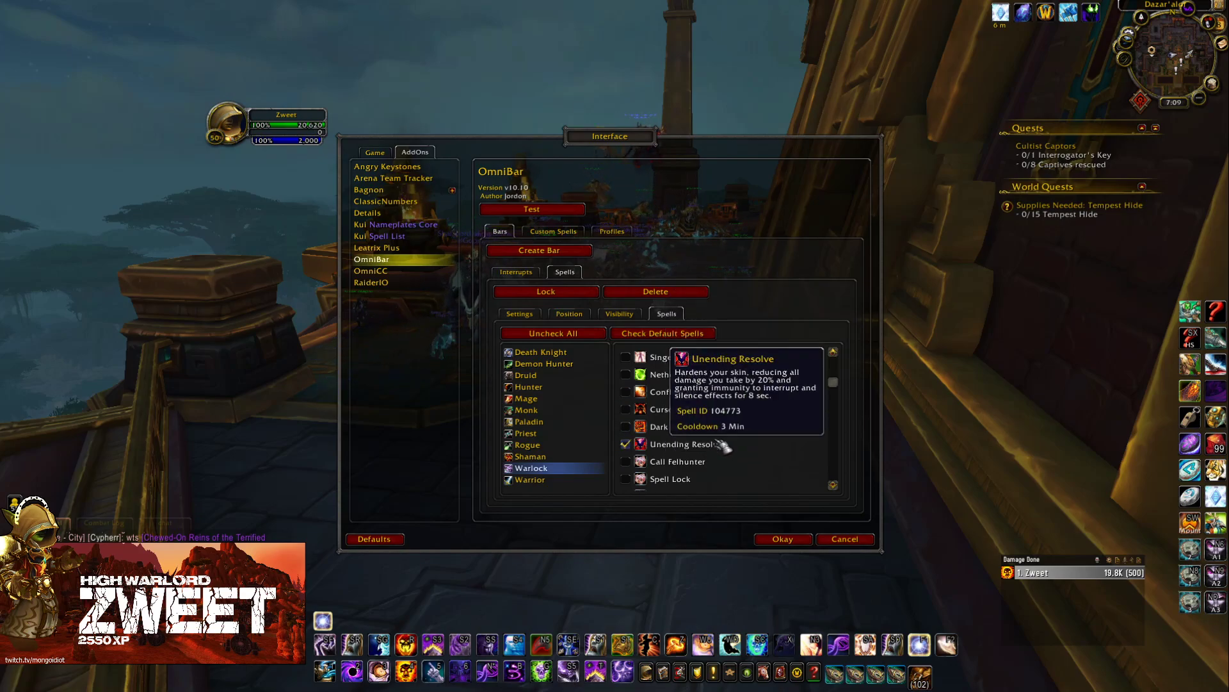
scroll(736, 445, down, 2)
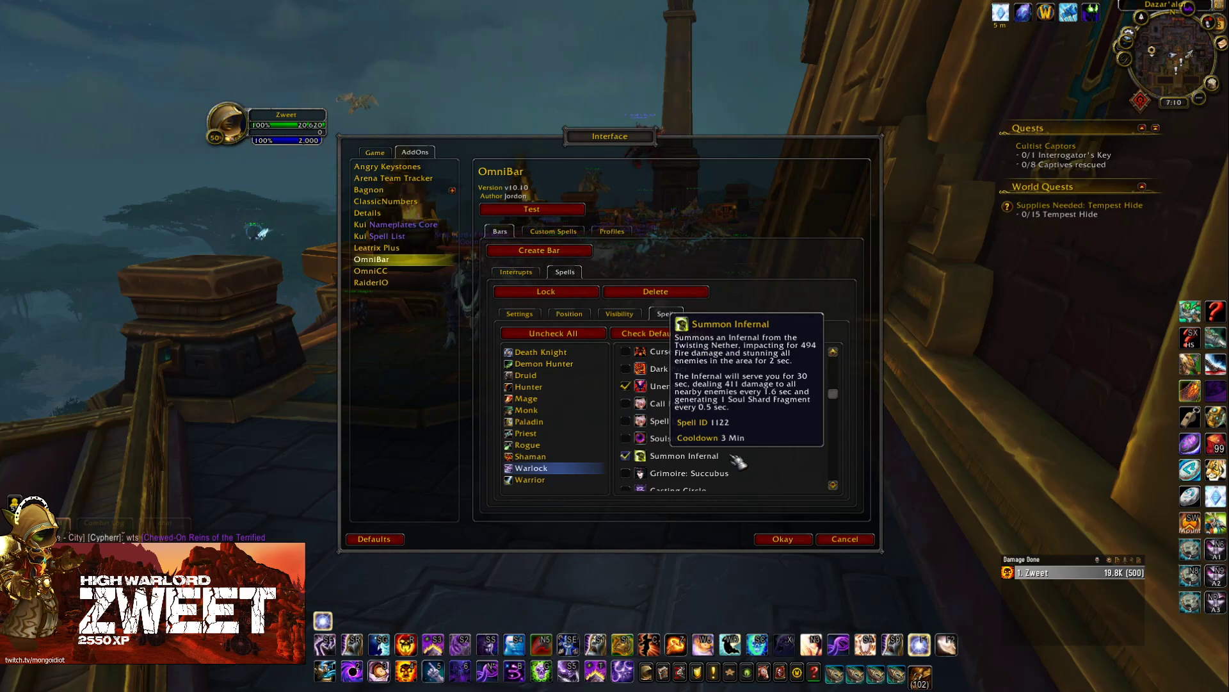
click(704, 459)
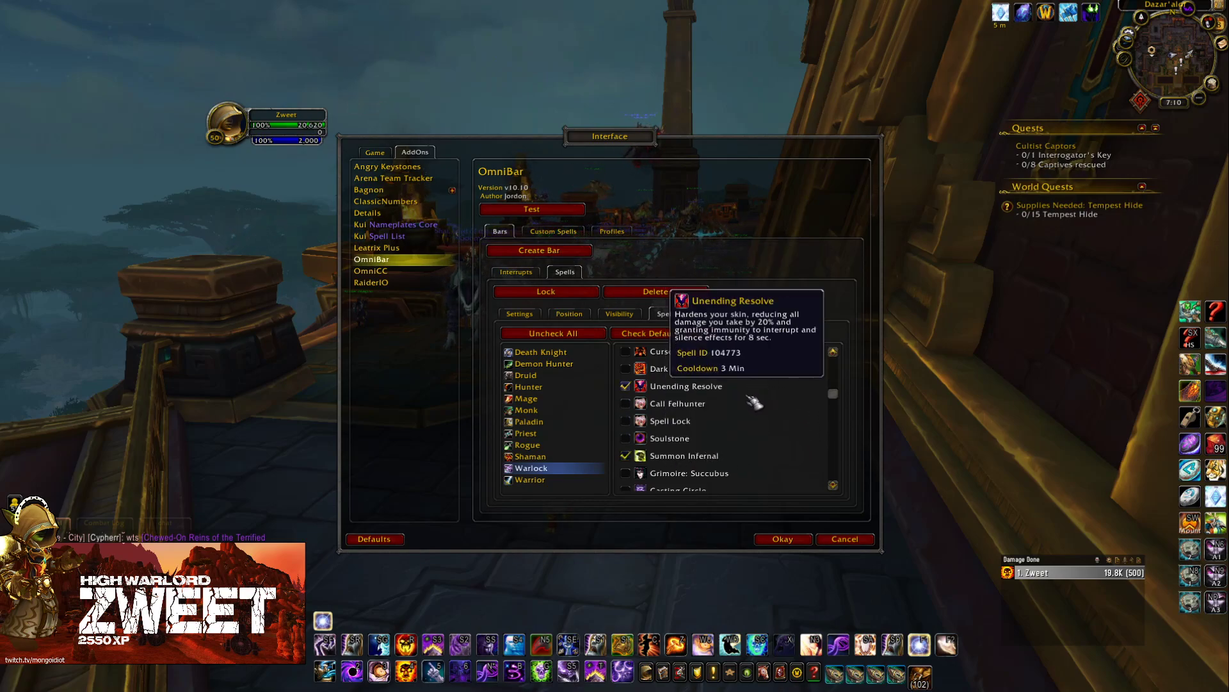
Tick Shadowfury further down, then bring up the Warrior spell list.
scroll(756, 409, down, 5)
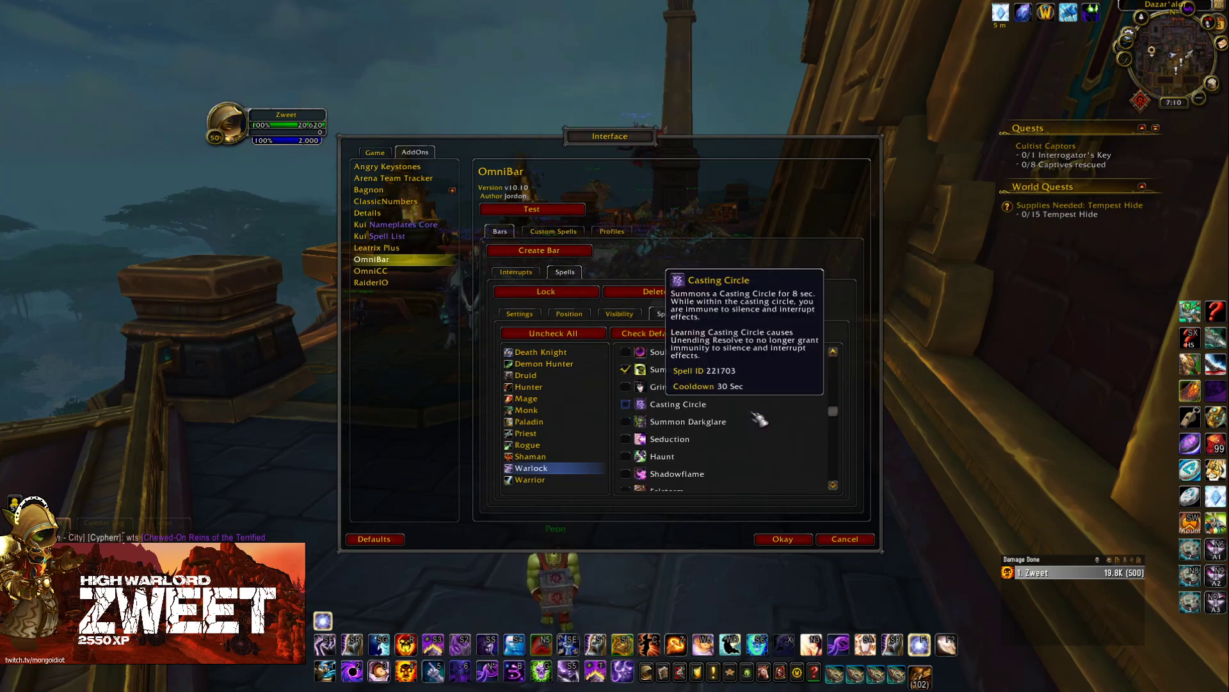
scroll(756, 420, down, 8)
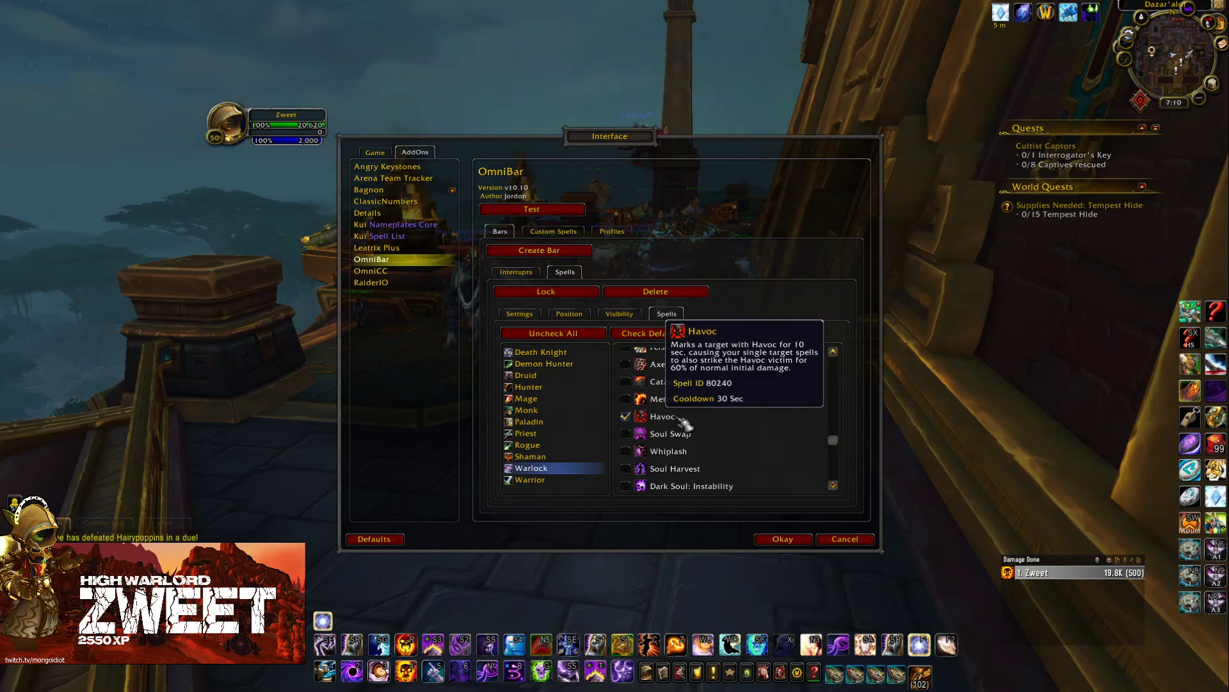
scroll(713, 413, down, 2)
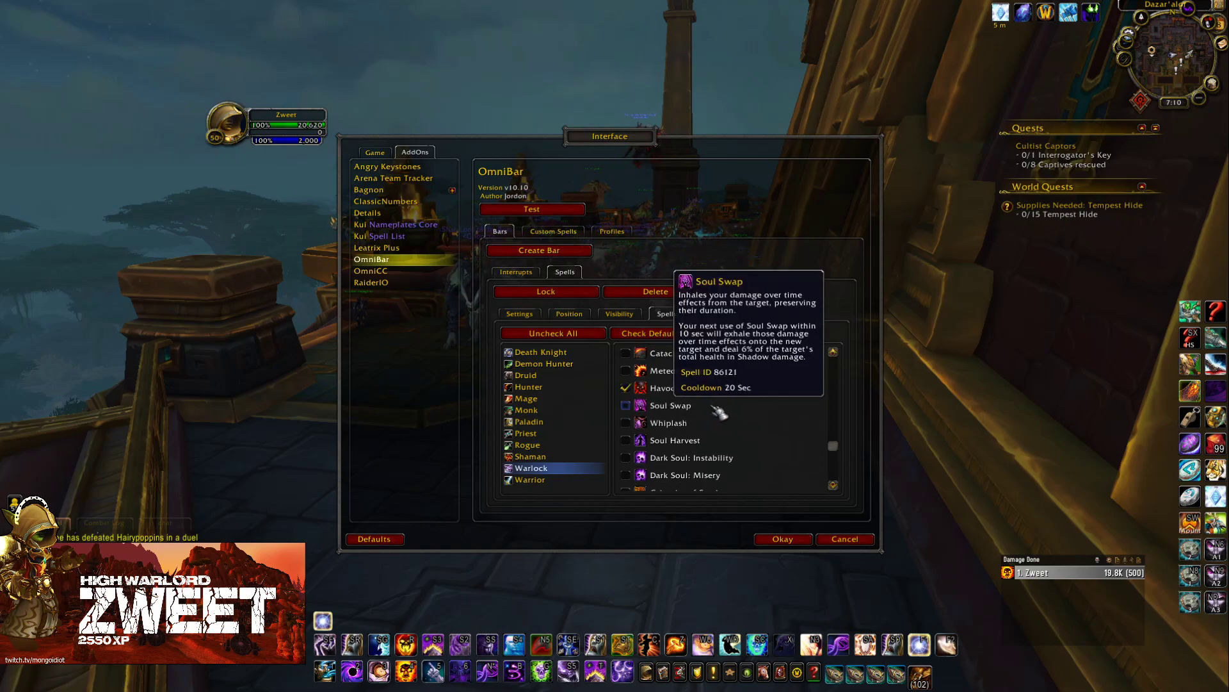
scroll(721, 429, down, 2)
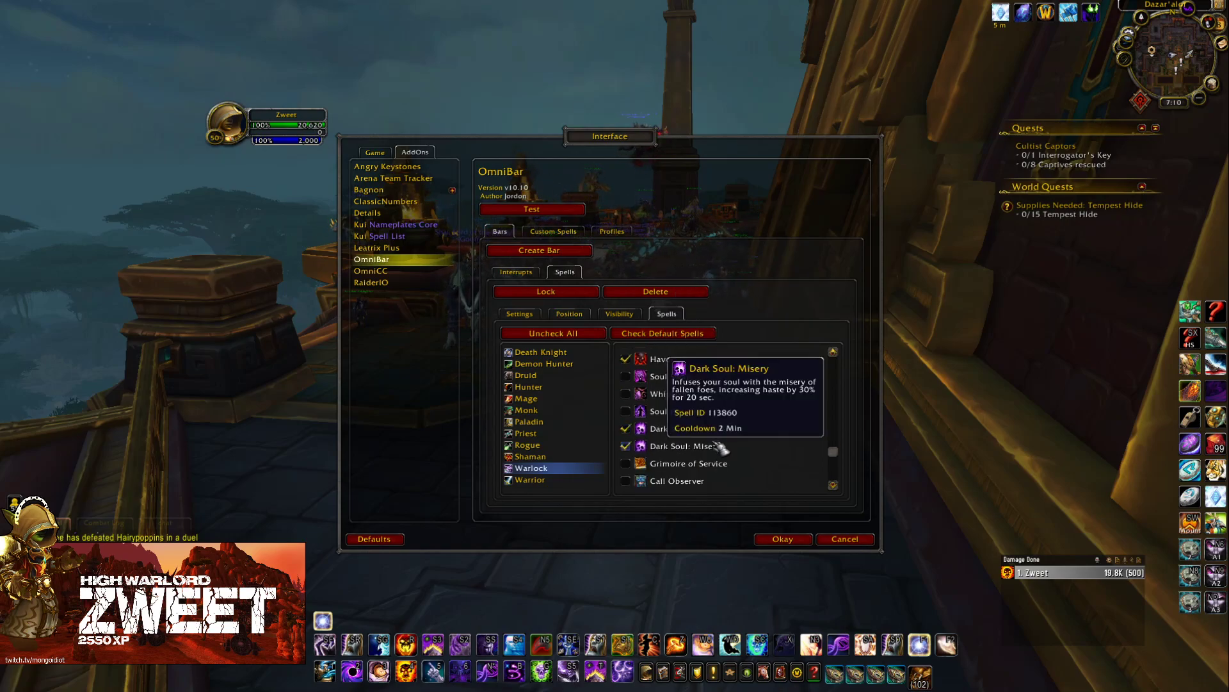
scroll(757, 447, down, 2)
scroll(743, 439, down, 2)
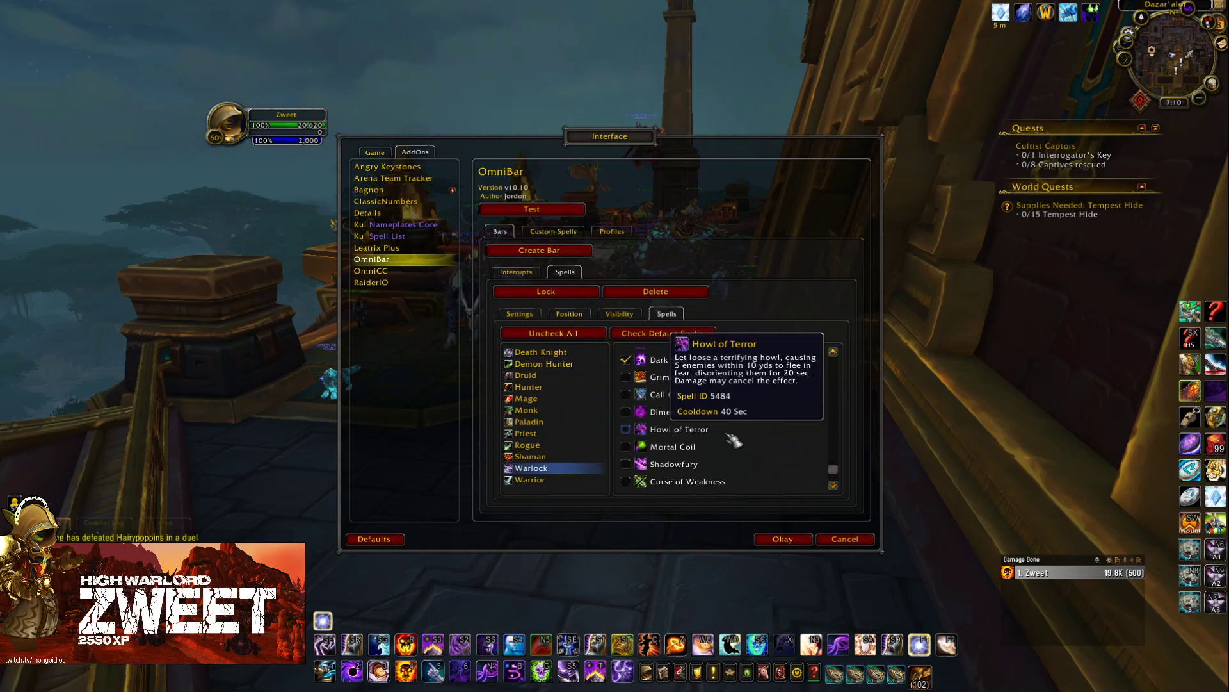
click(695, 460)
scroll(792, 471, down, 1)
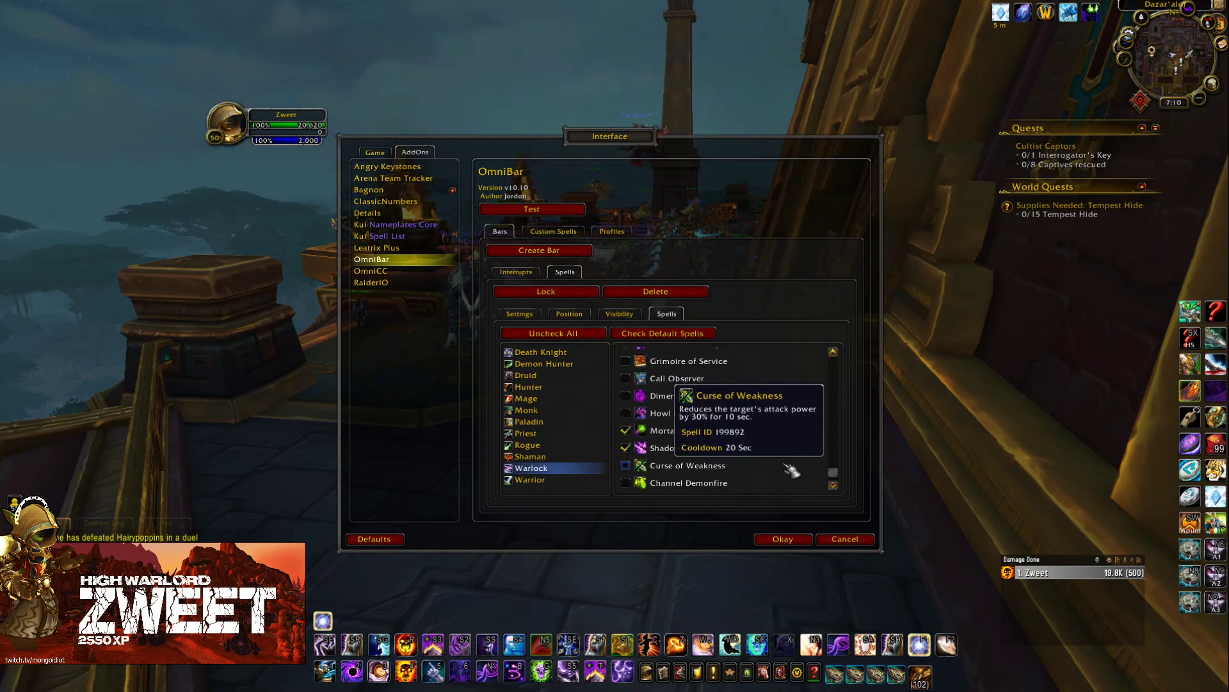
click(584, 478)
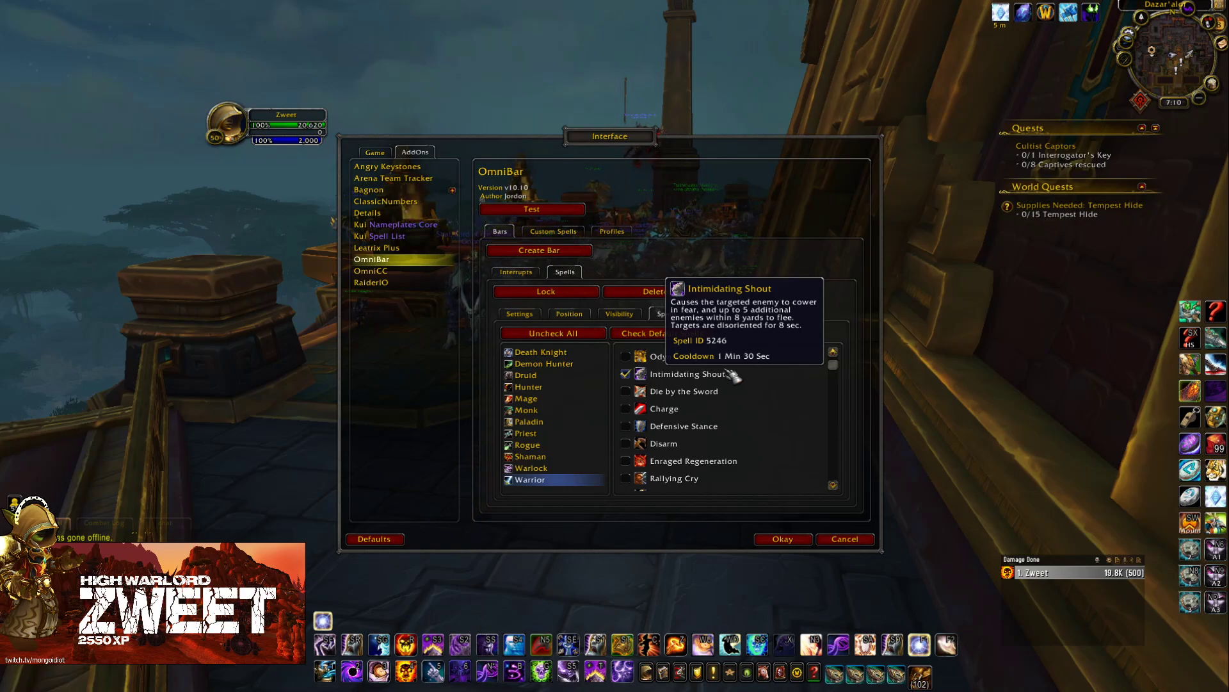
Tick the Warrior spells Die by the Sword, Disarm, Shield Wall and Intercept.
click(717, 391)
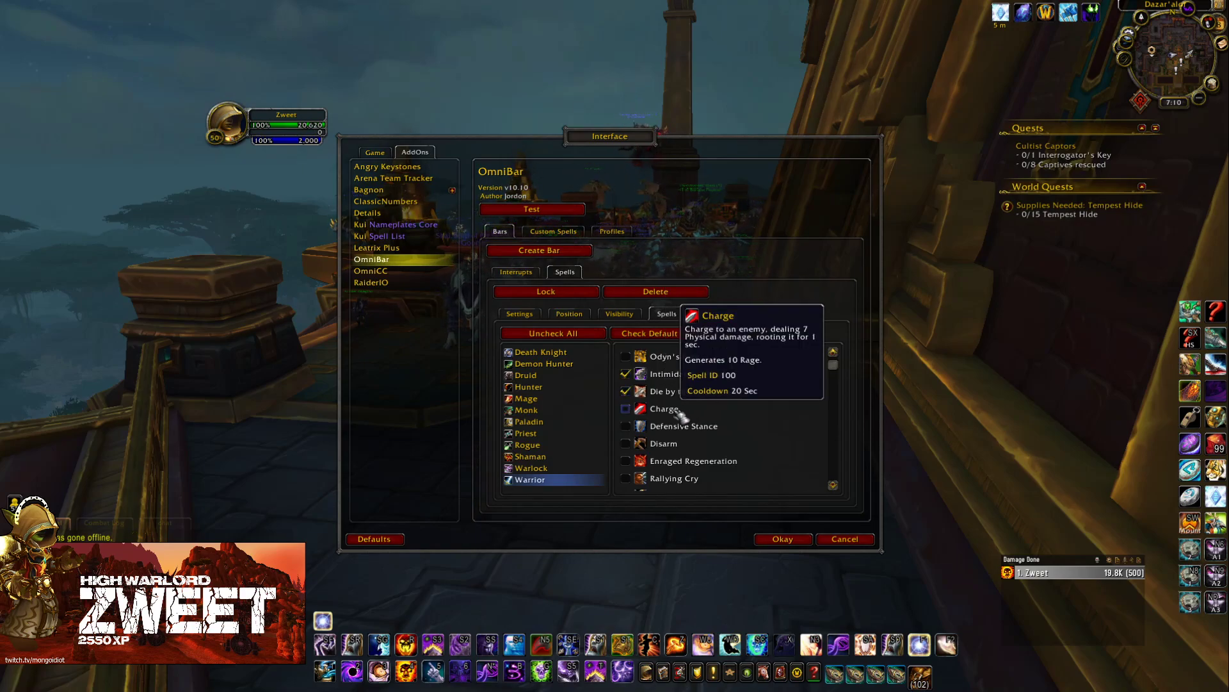
scroll(691, 410, down, 2)
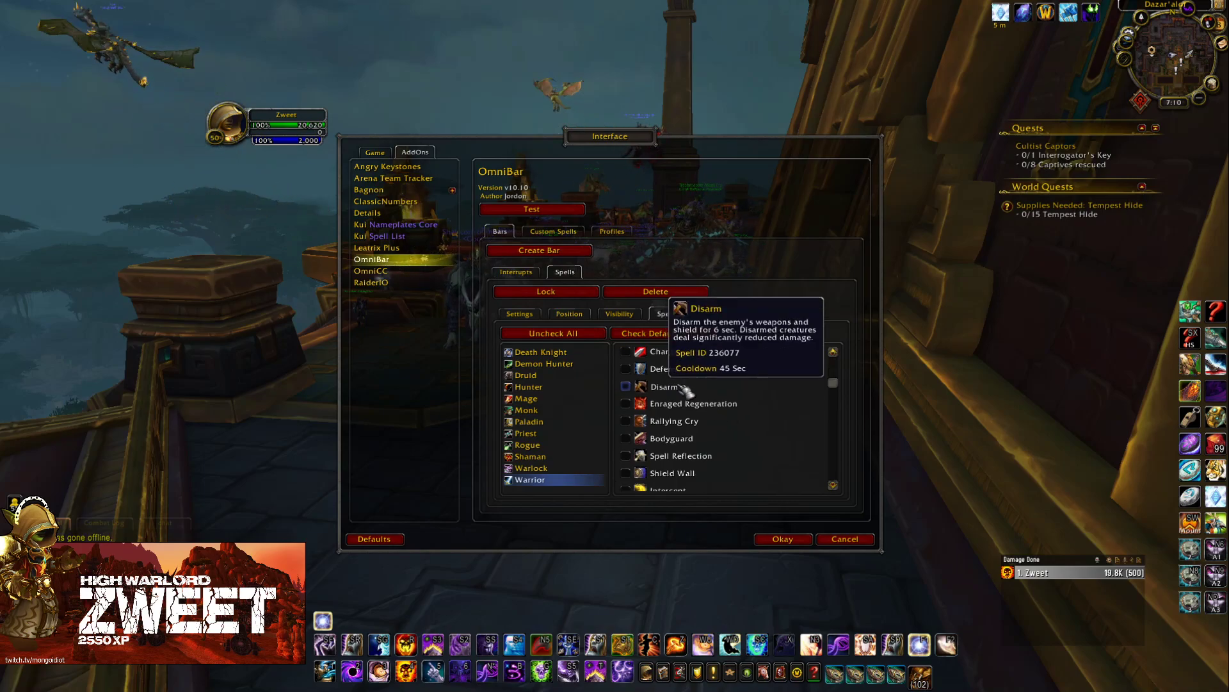
click(660, 384)
scroll(736, 403, down, 1)
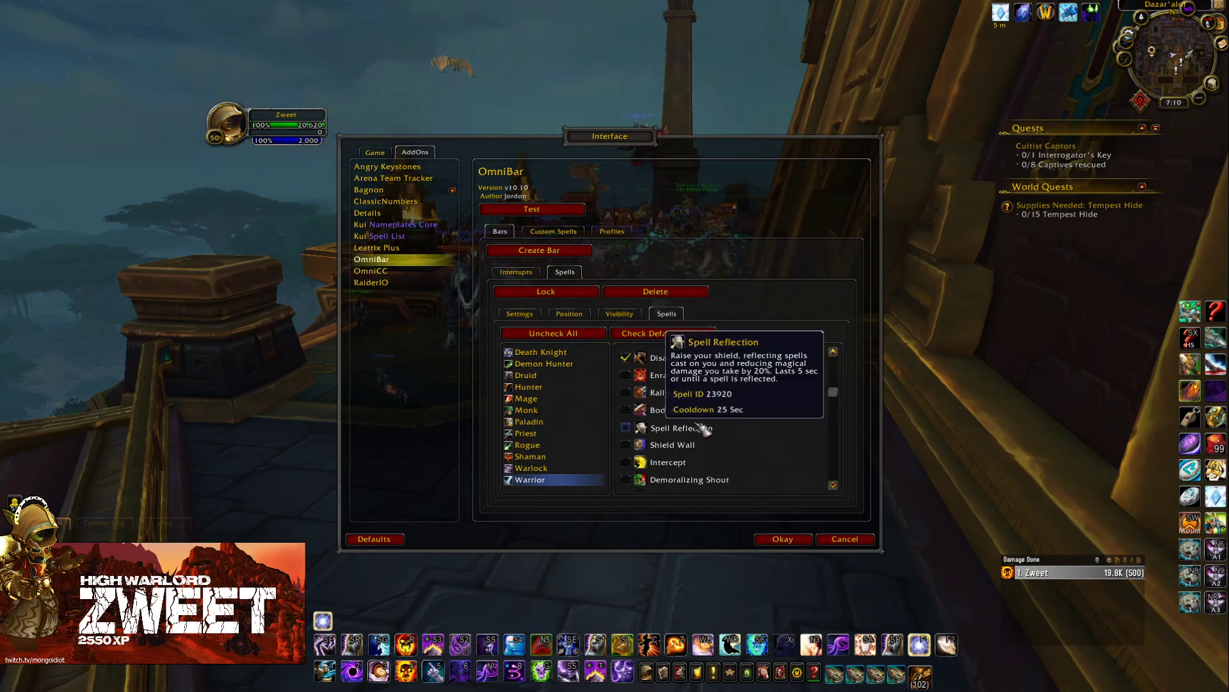
click(697, 446)
scroll(708, 446, down, 1)
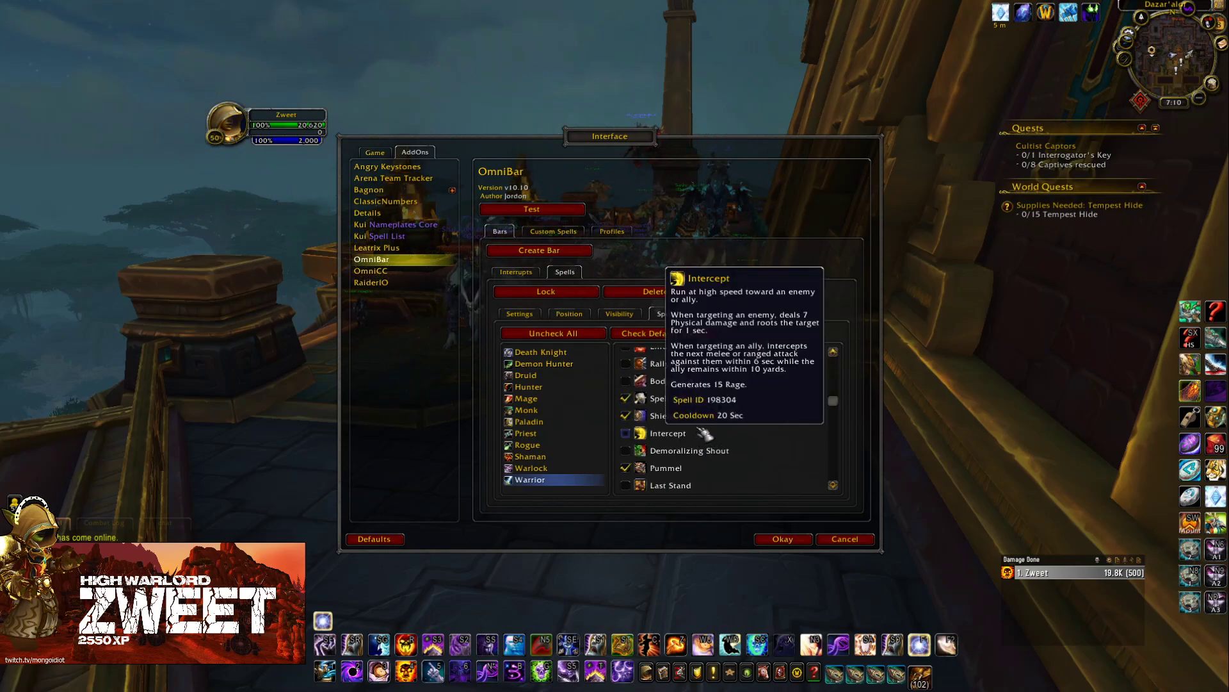
click(704, 435)
Tick Last Stand, Duel and Avatar further down the Warrior list.
scroll(704, 435, down, 1)
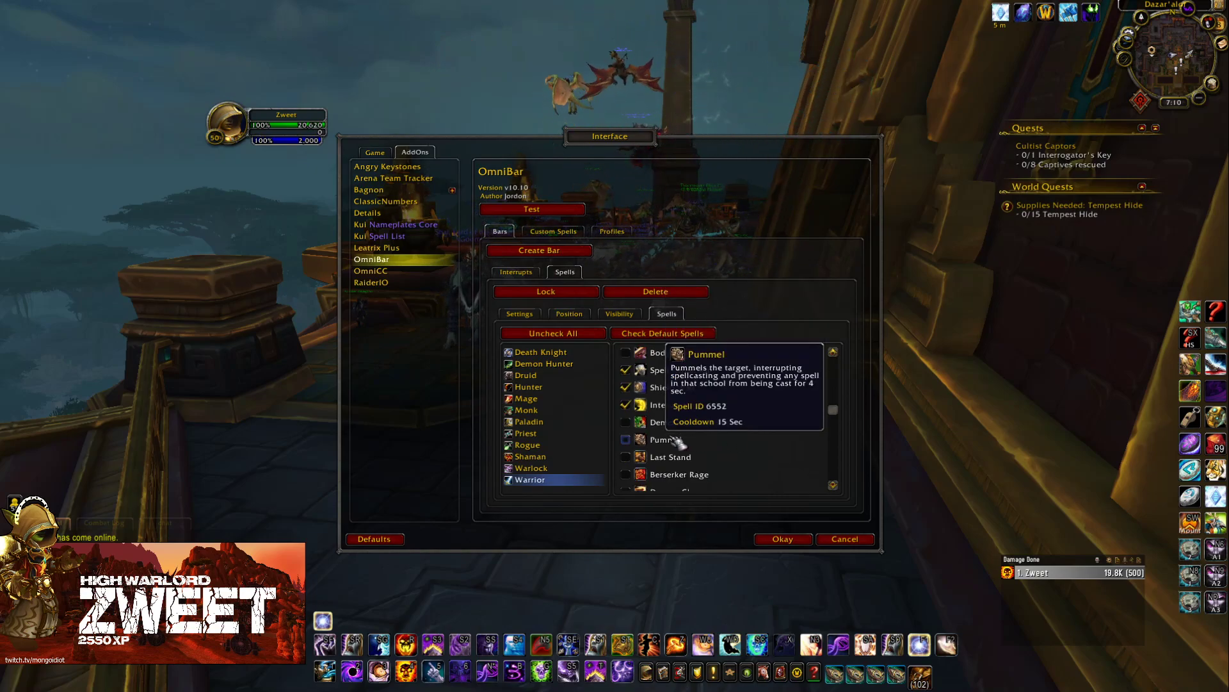
scroll(677, 441, down, 3)
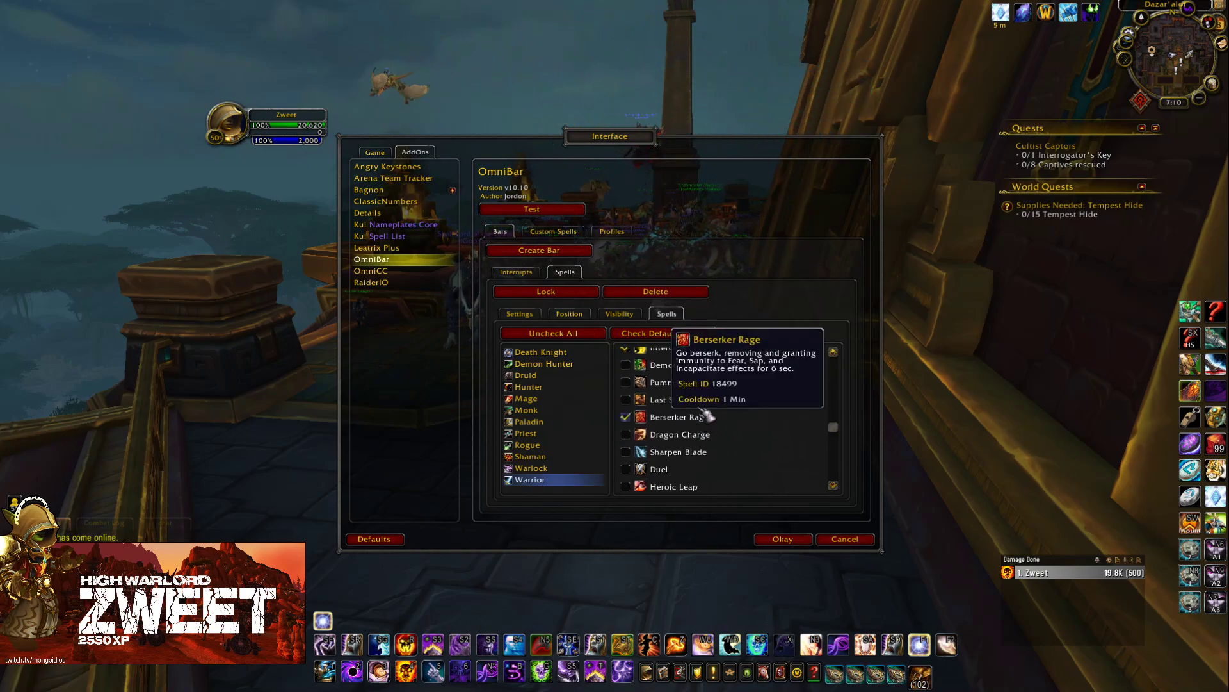
click(705, 399)
scroll(704, 399, down, 1)
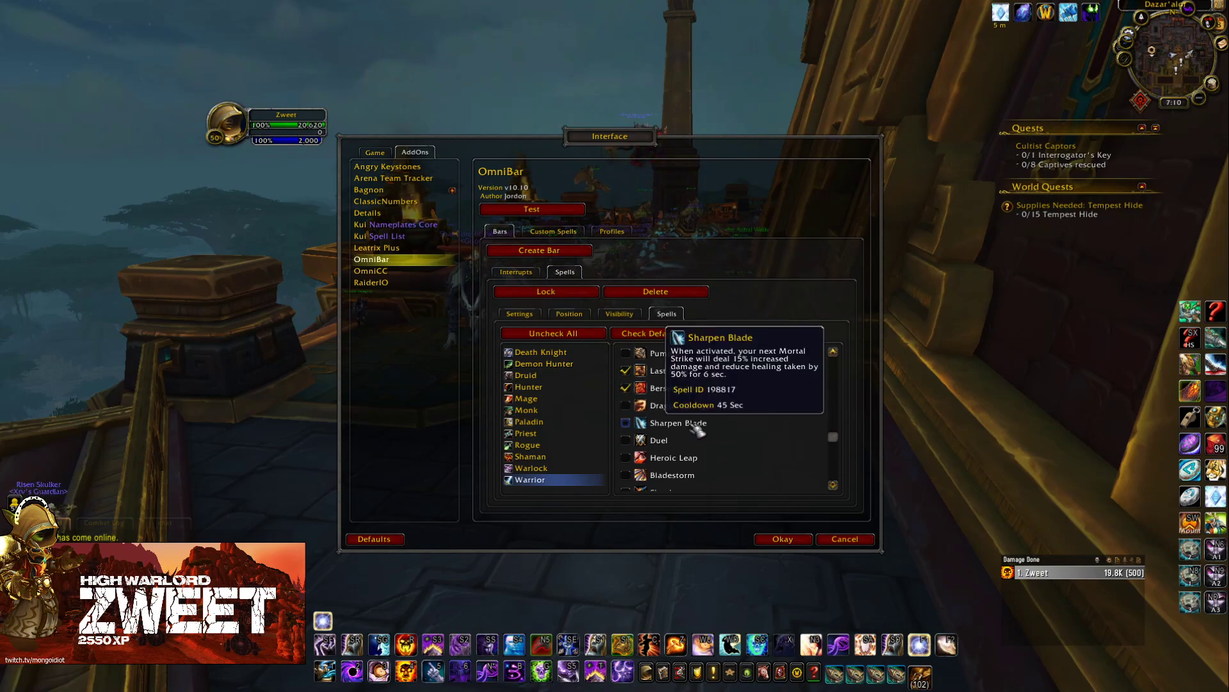
scroll(729, 430, down, 1)
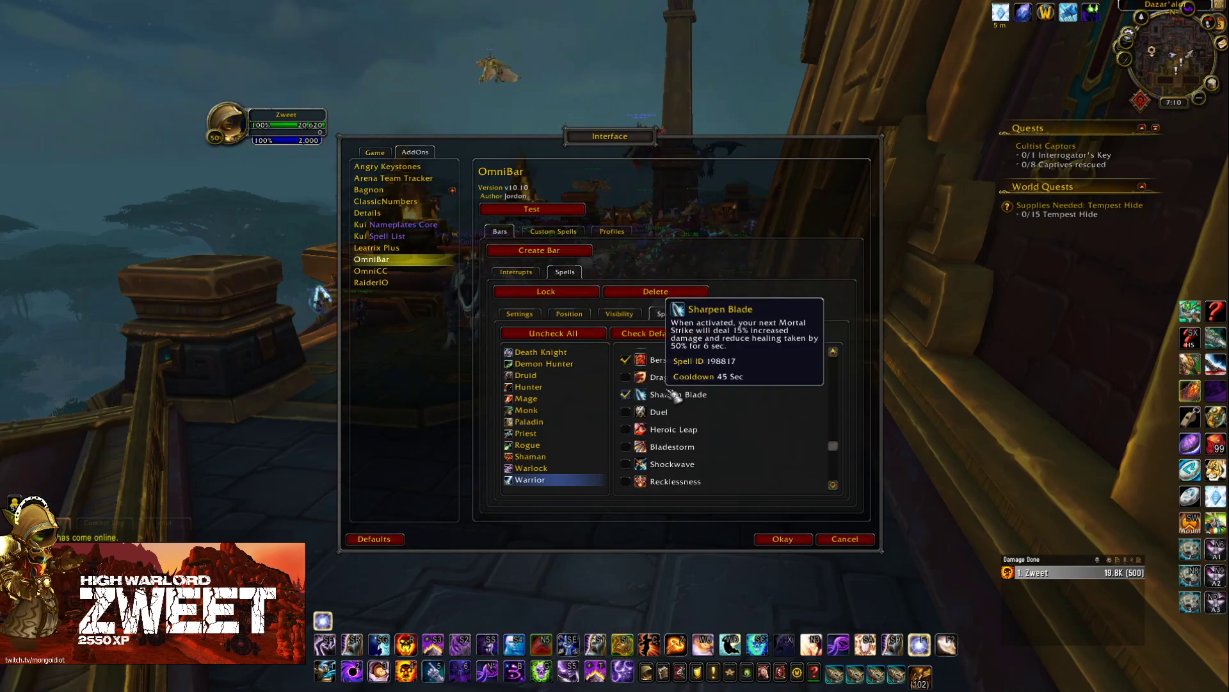
click(669, 412)
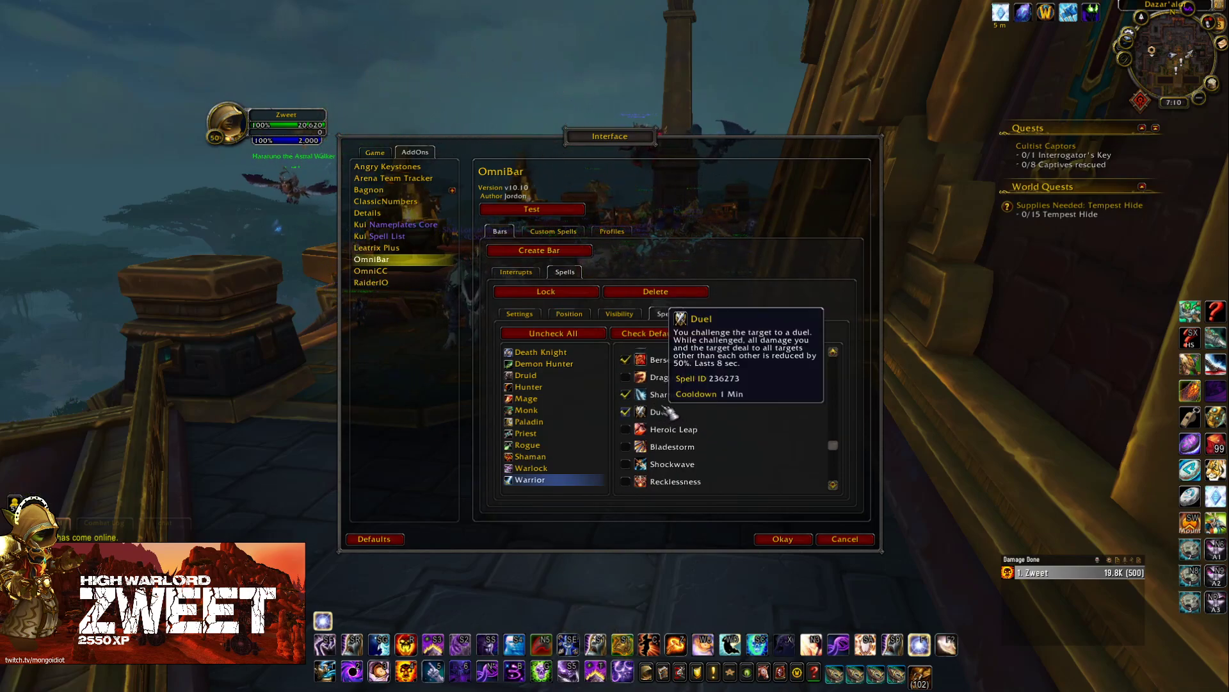
scroll(679, 417, down, 1)
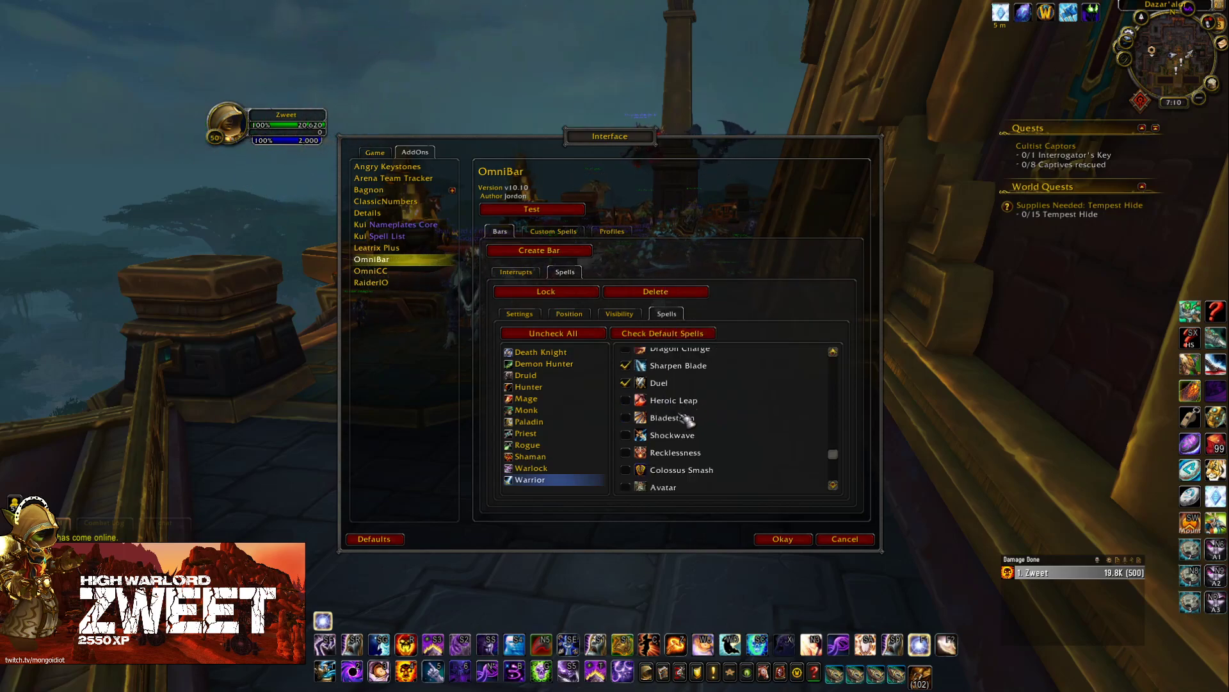
scroll(683, 422, down, 2)
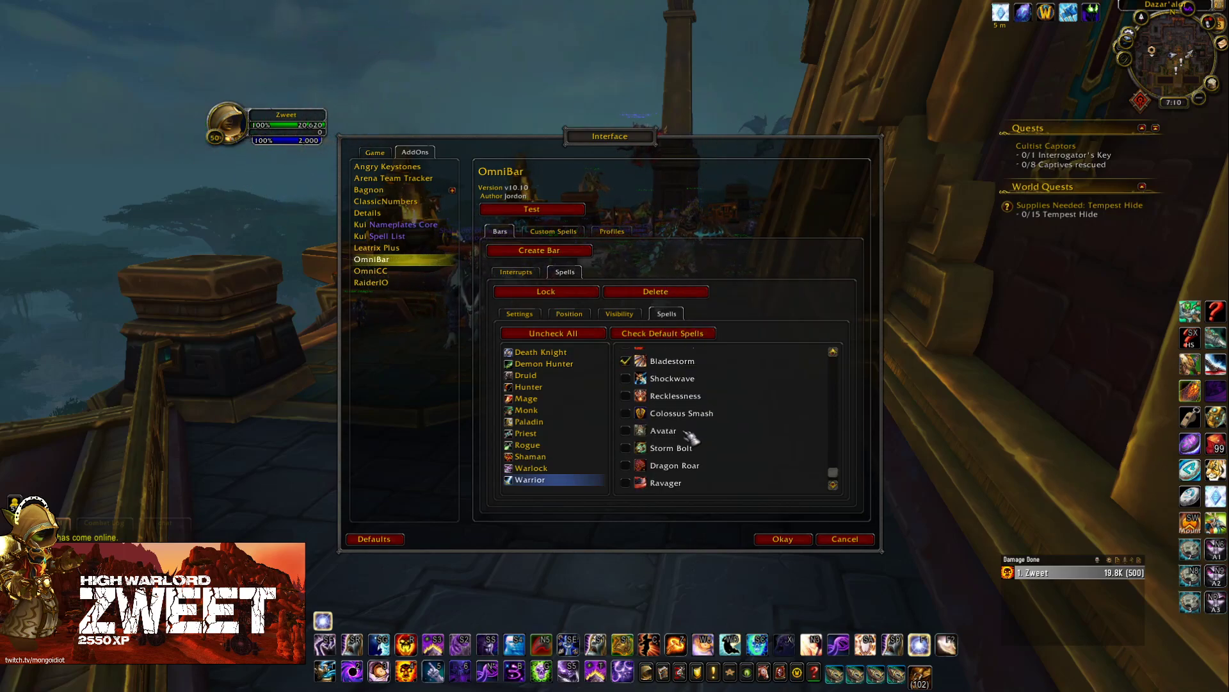
click(680, 430)
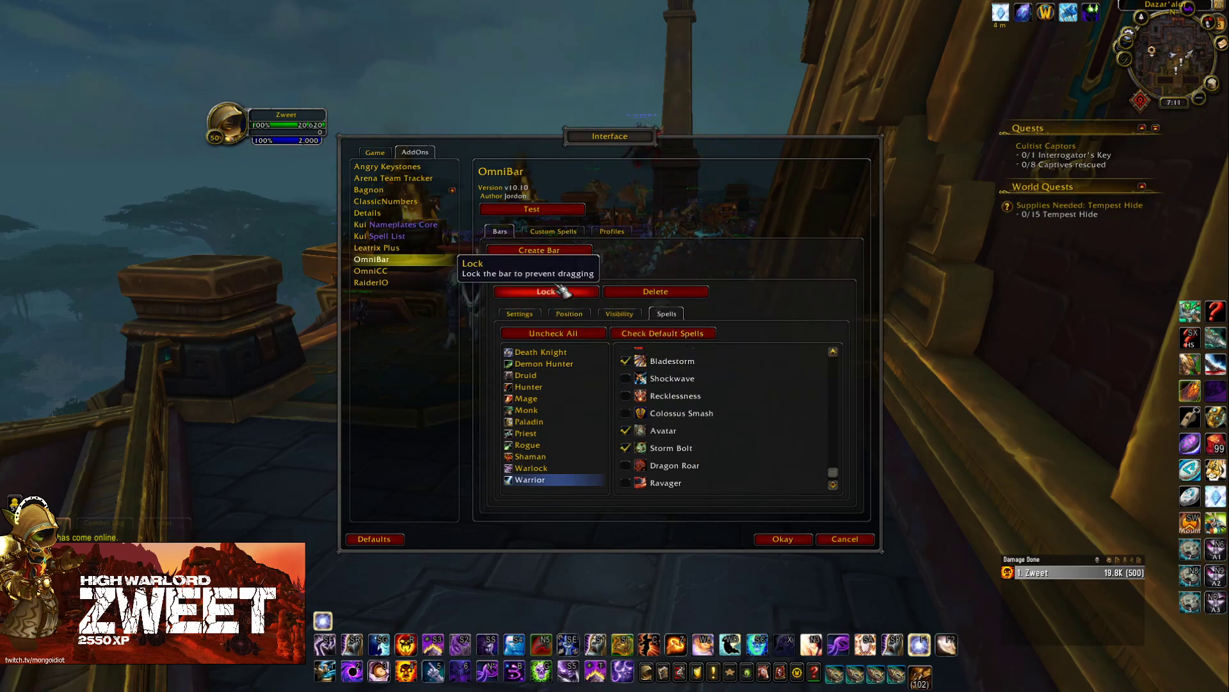
click(783, 540)
key(w)
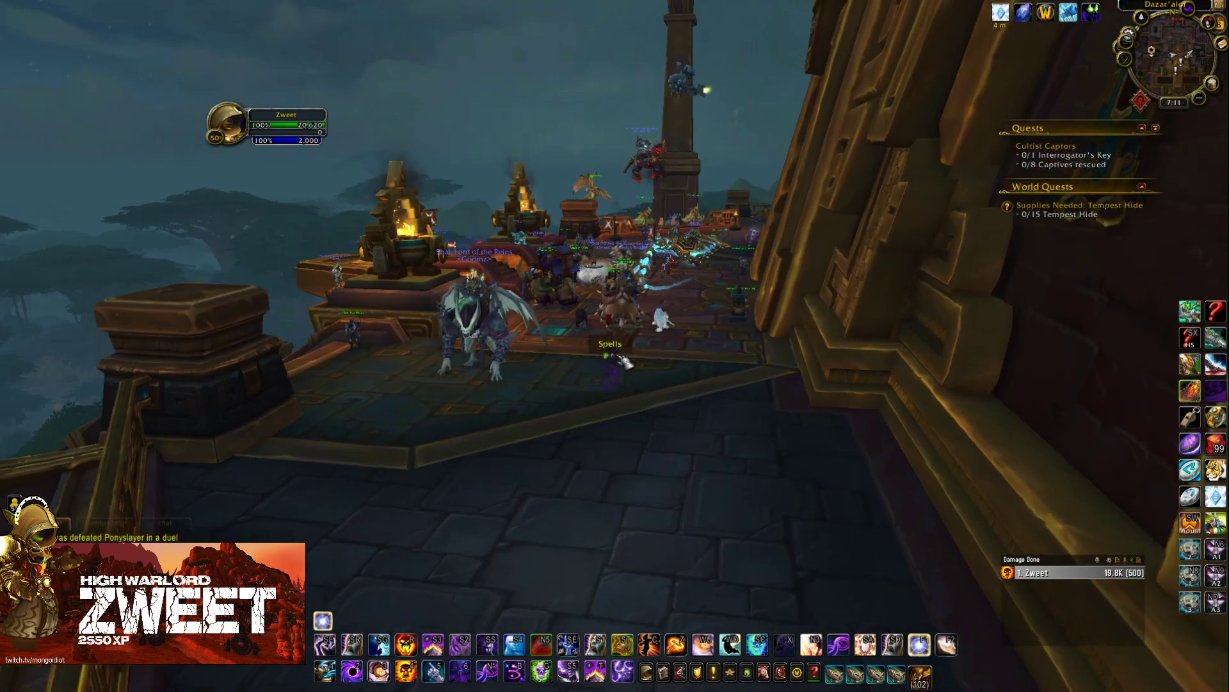
key(Return)
text(/omni)
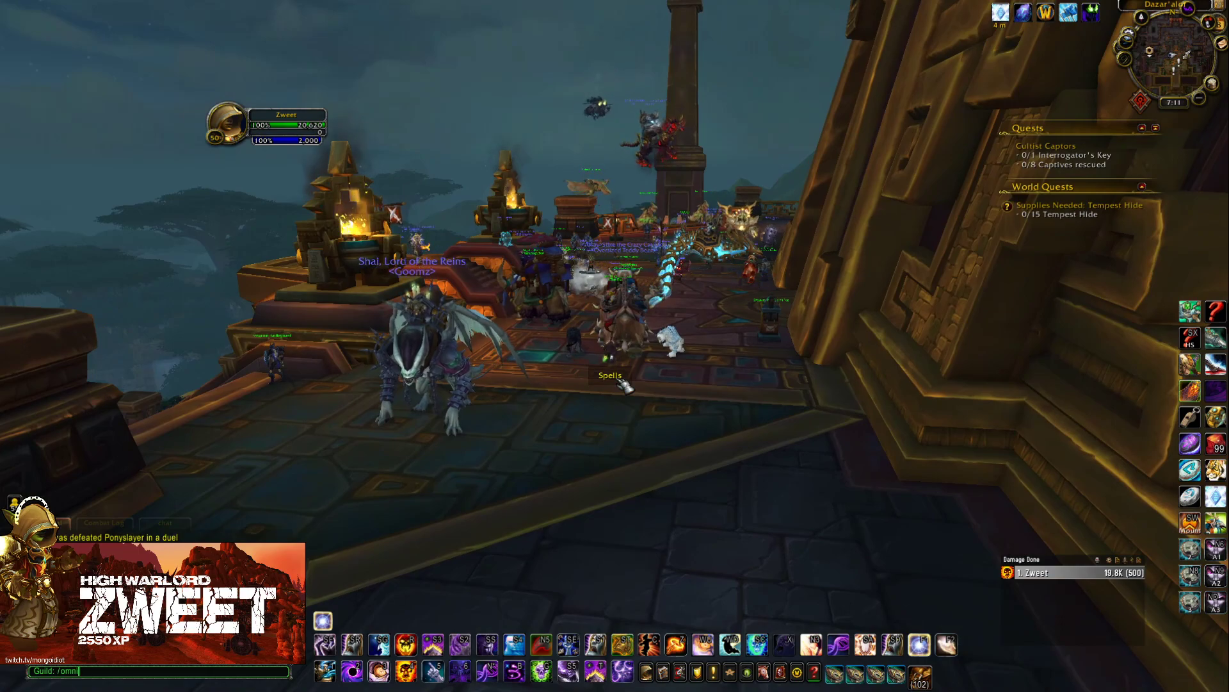
text(bar te)
key(BackSpace)
key(BackSpace)
text(tes)
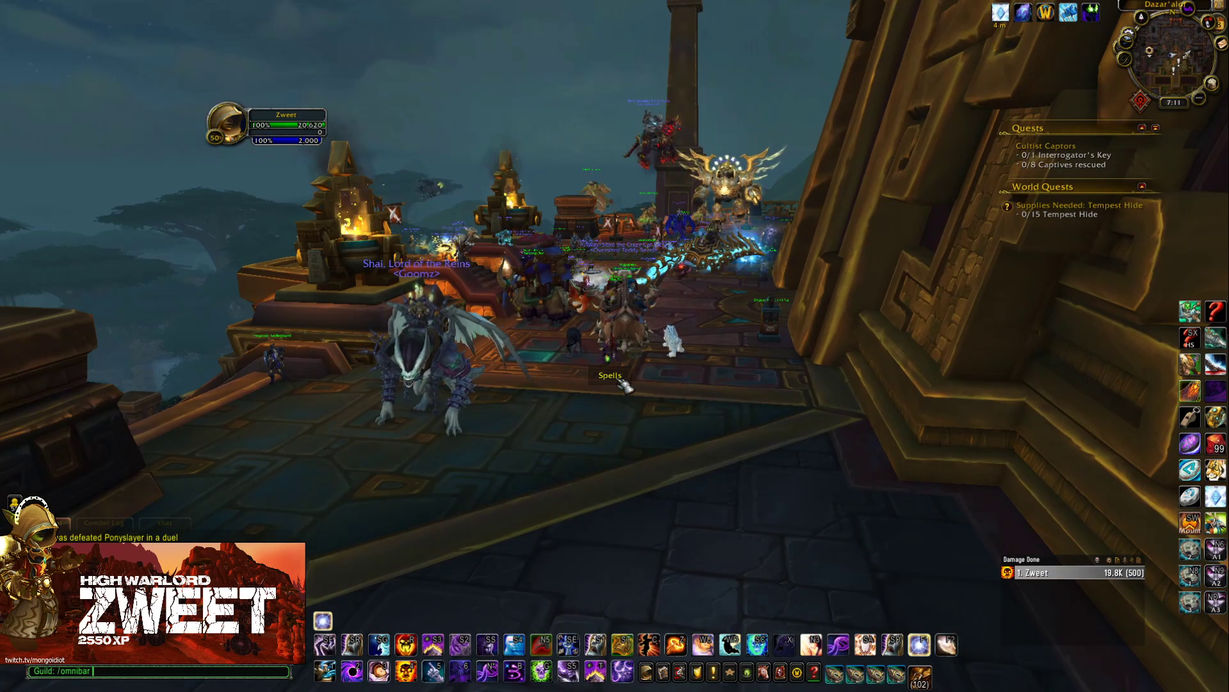
text(t)
key(Return)
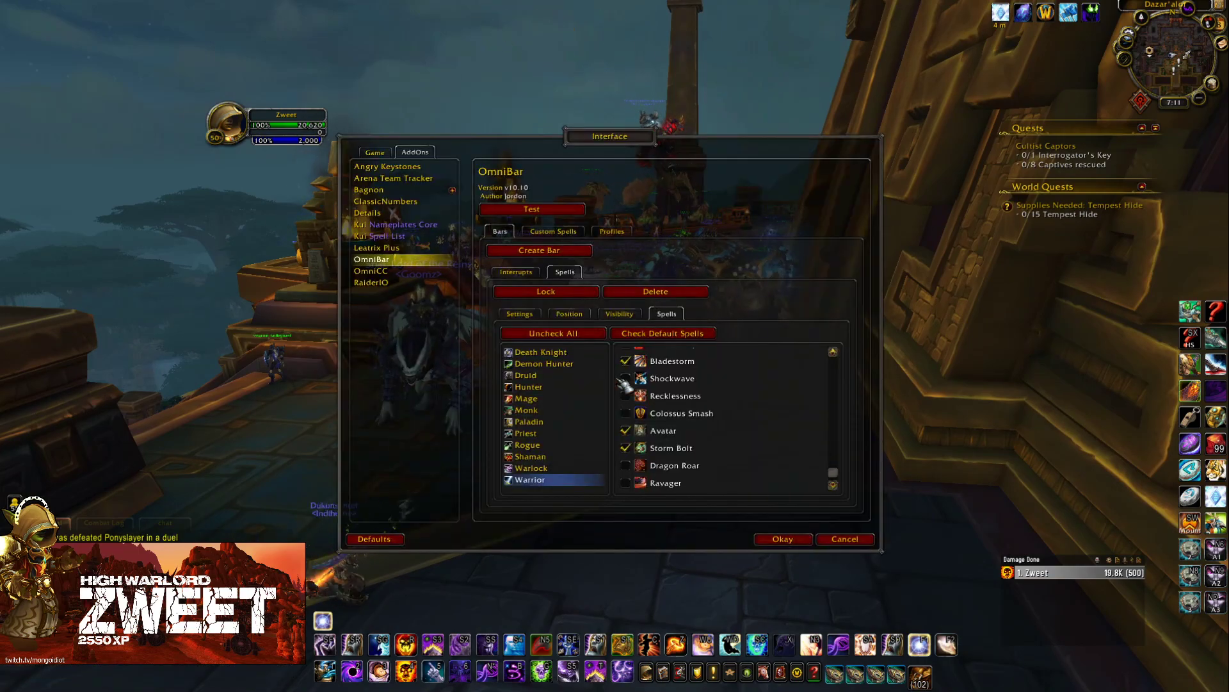
Turn on OmniBar's test icons and drag the test bar below the character.
click(568, 218)
click(778, 538)
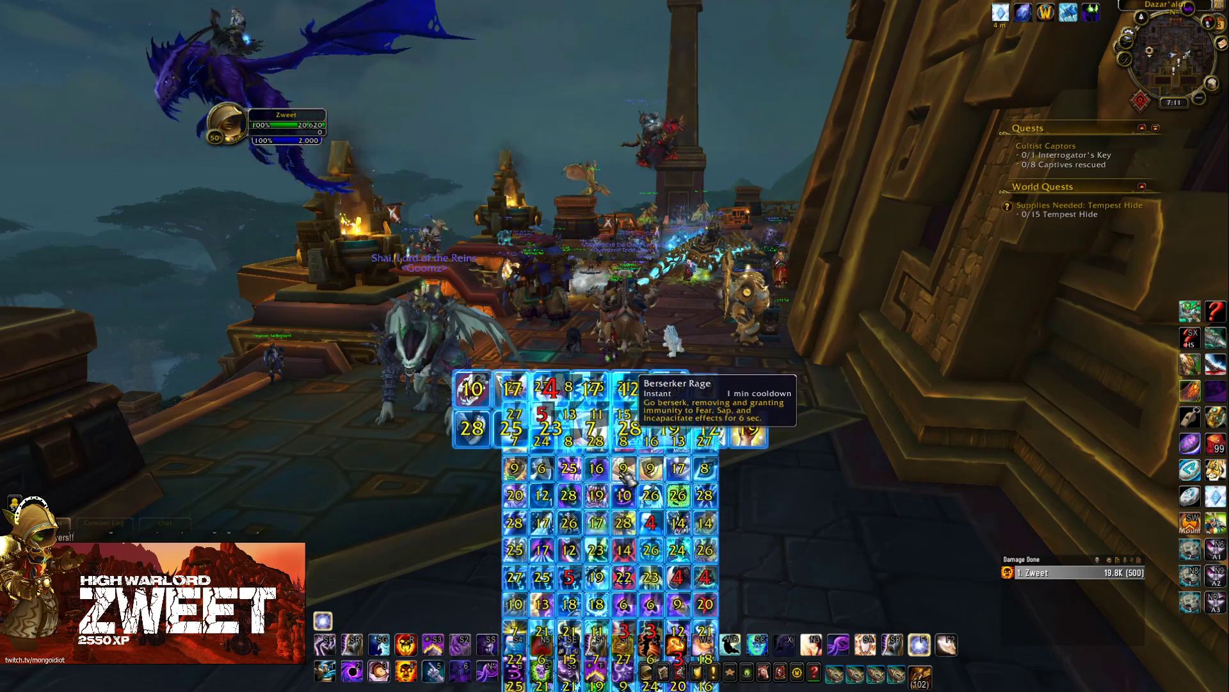
drag(625, 474, 617, 671)
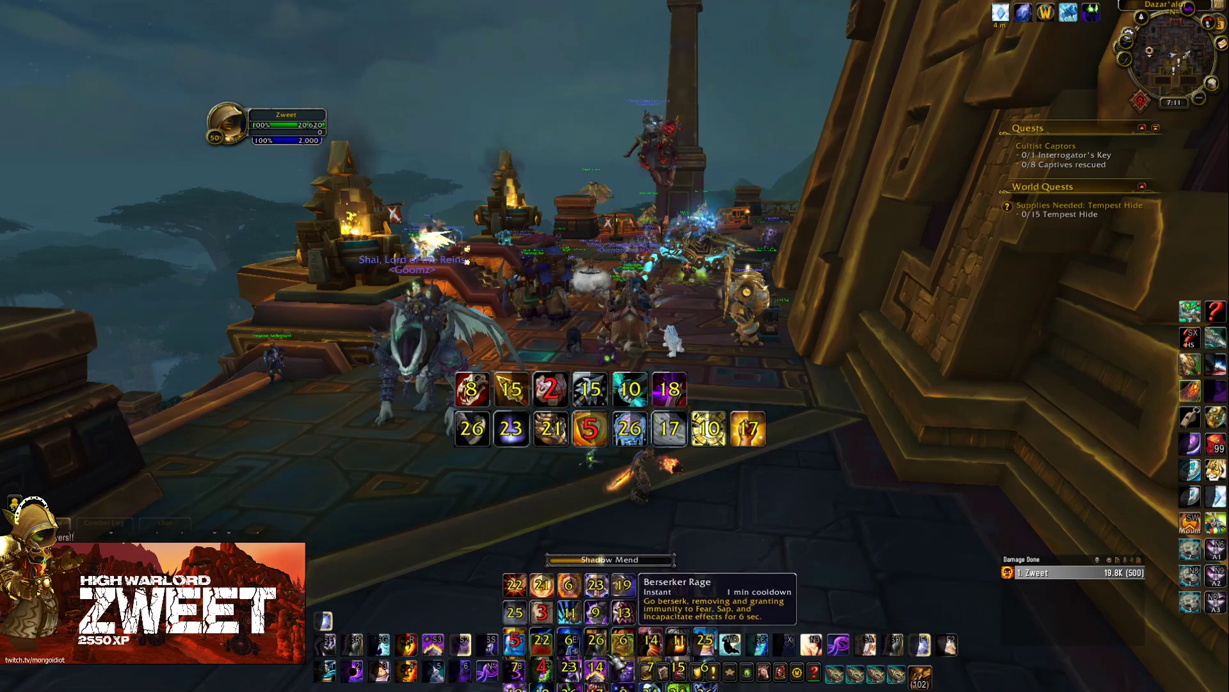
Cast Hammer of Justice and walk around the plaza to check the bar in play.
click(610, 601)
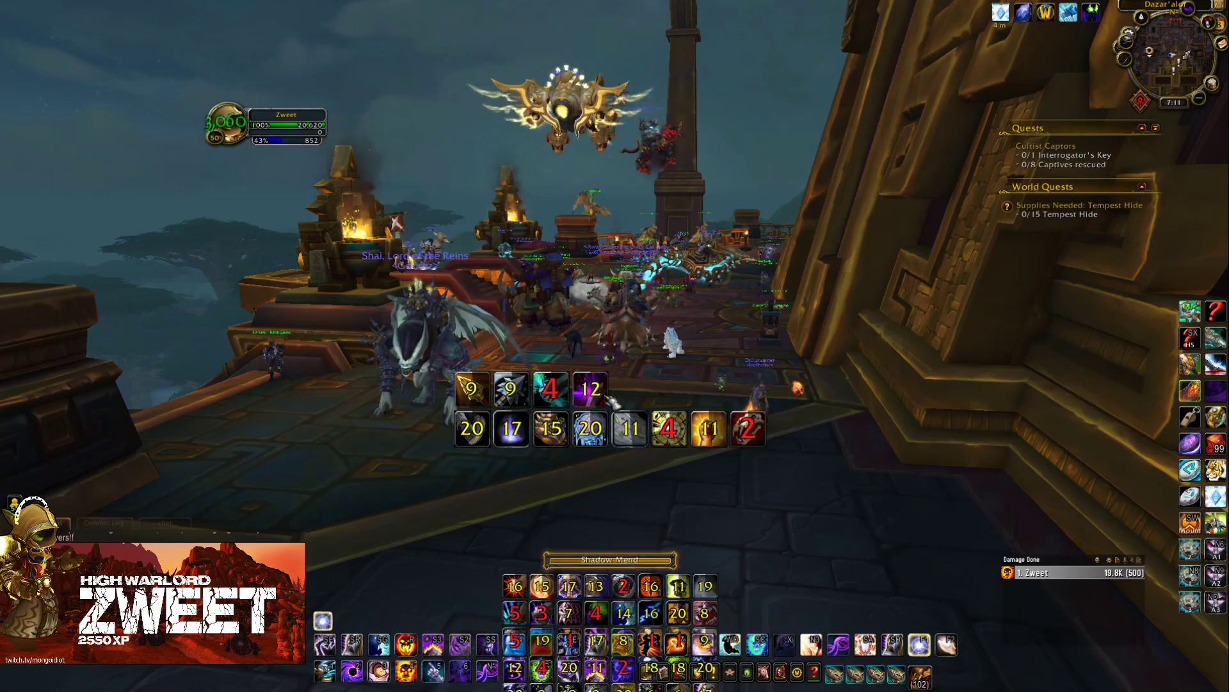
drag(614, 402, 641, 587)
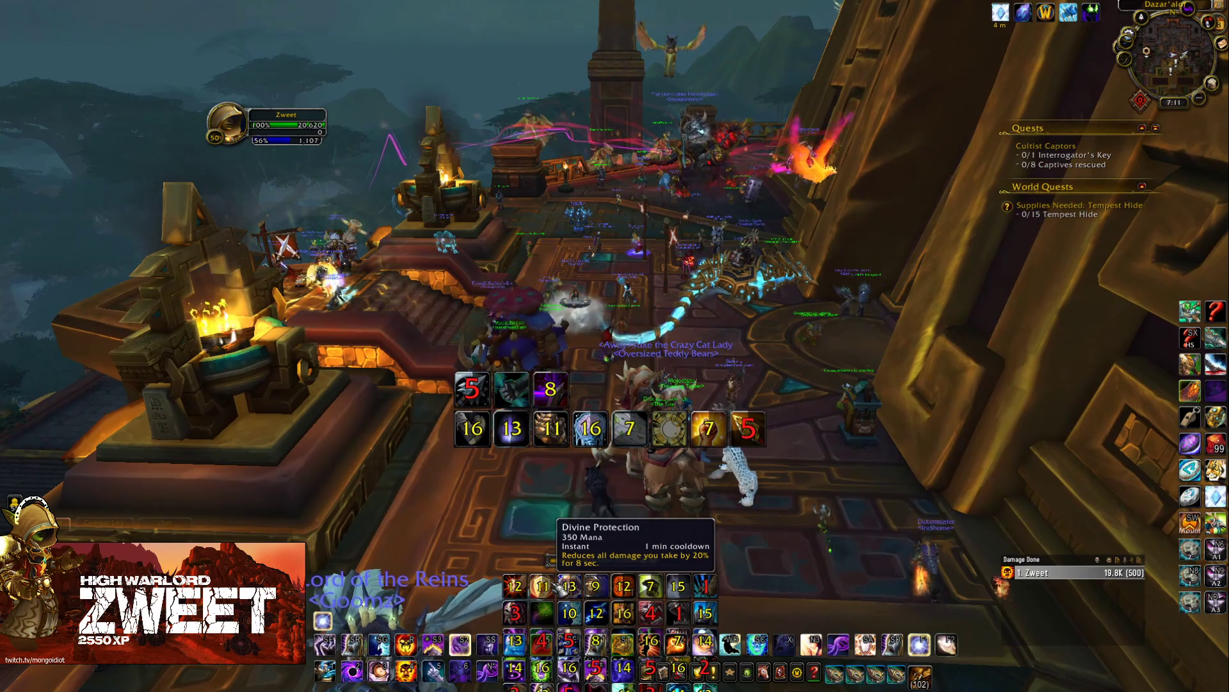
key(2)
key(w)
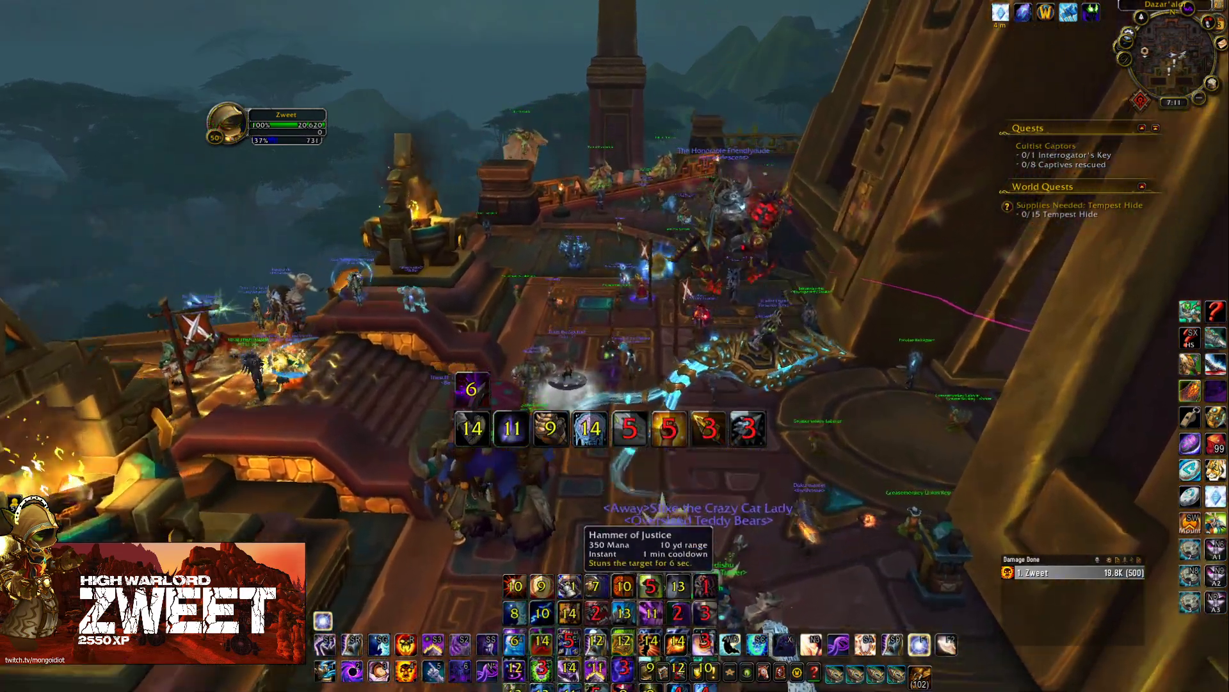
key(w)
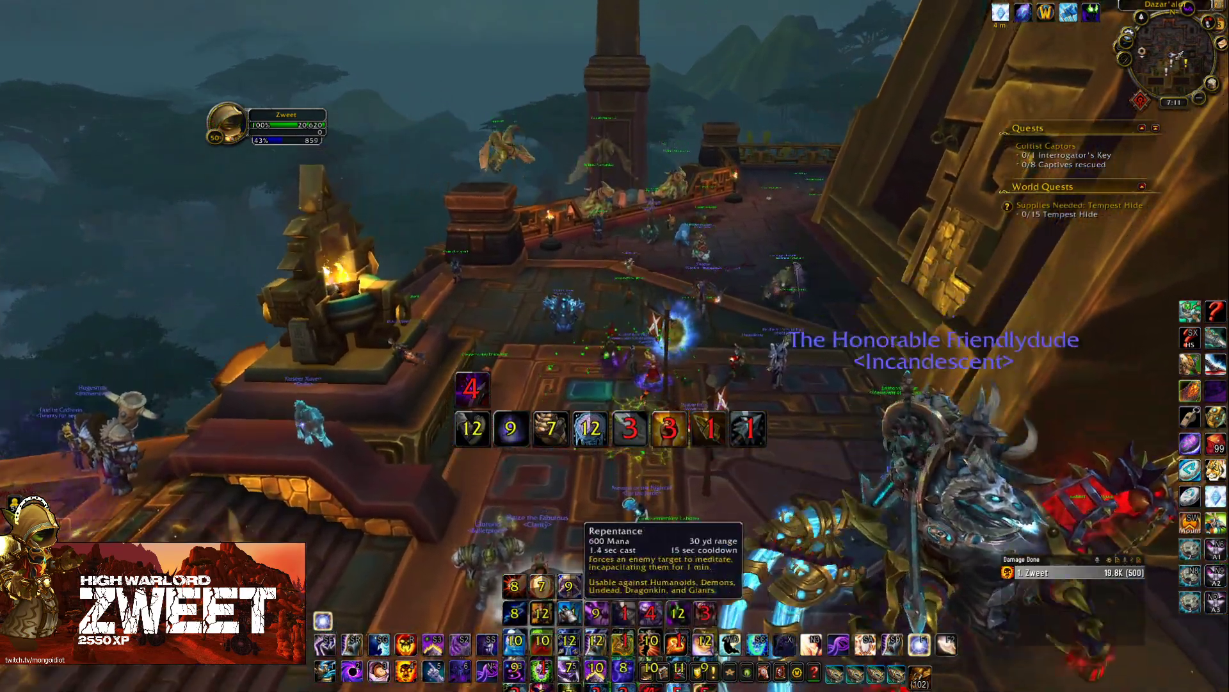
key(w)
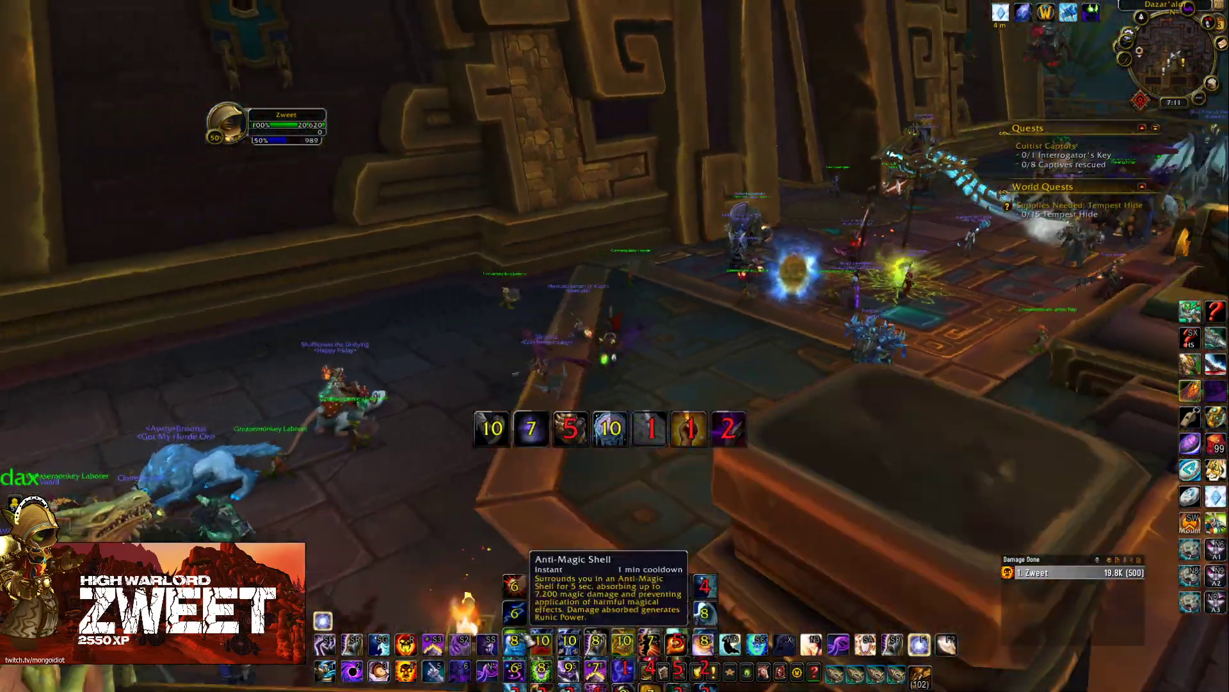
key(w)
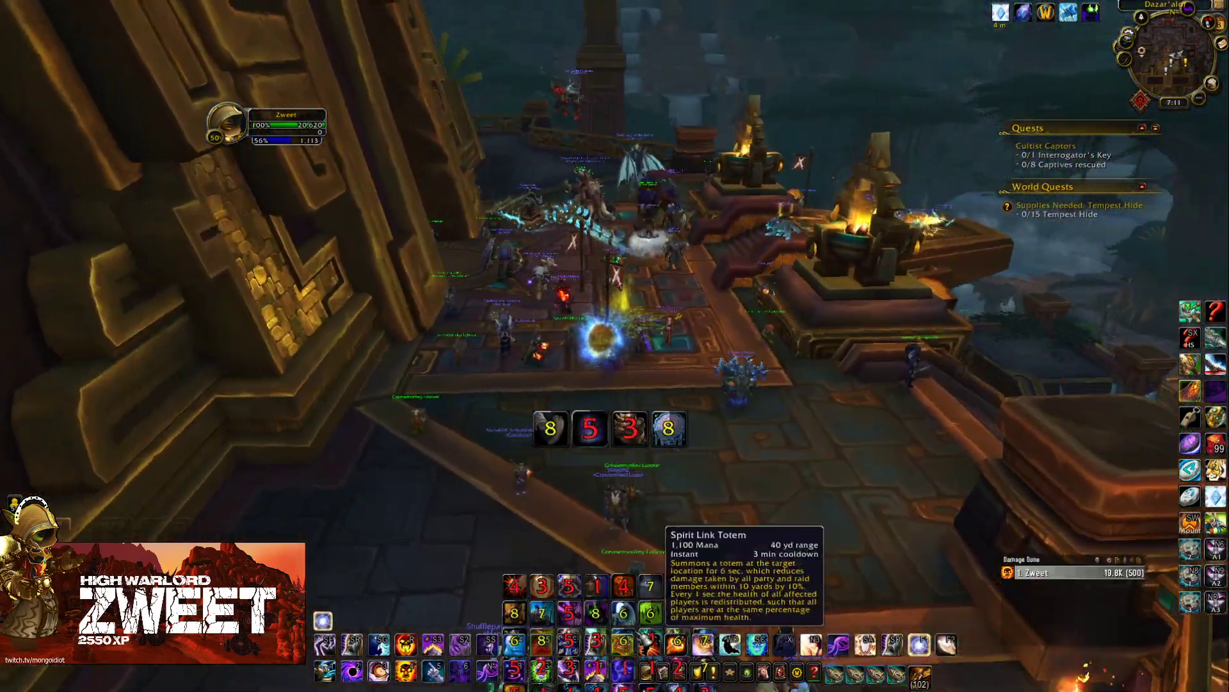
key(w)
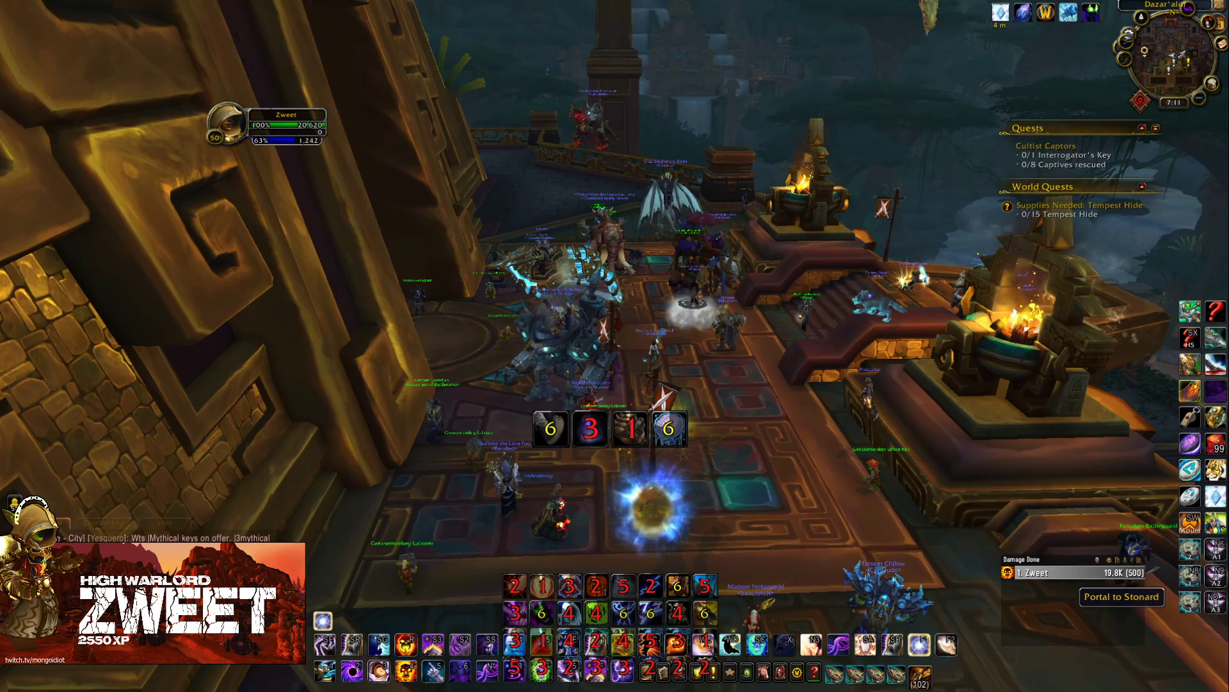
Reopen the OmniBar options with /o, then close them again.
text(/omnibar)
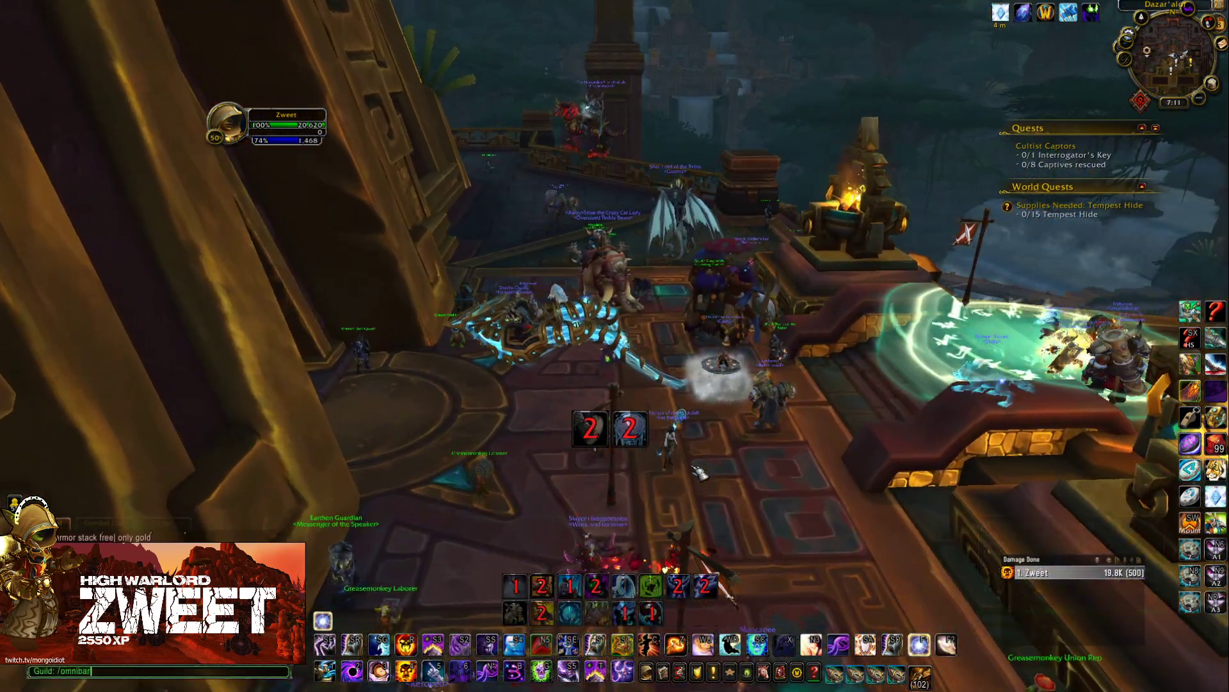
key(Return)
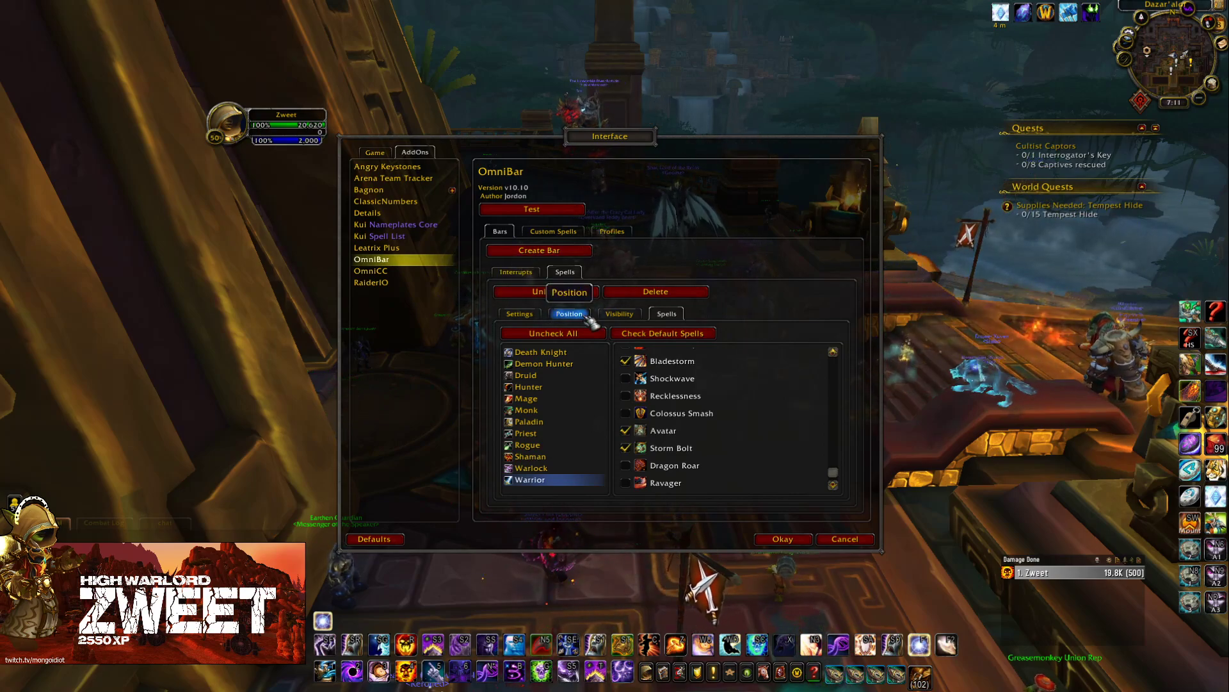
click(778, 540)
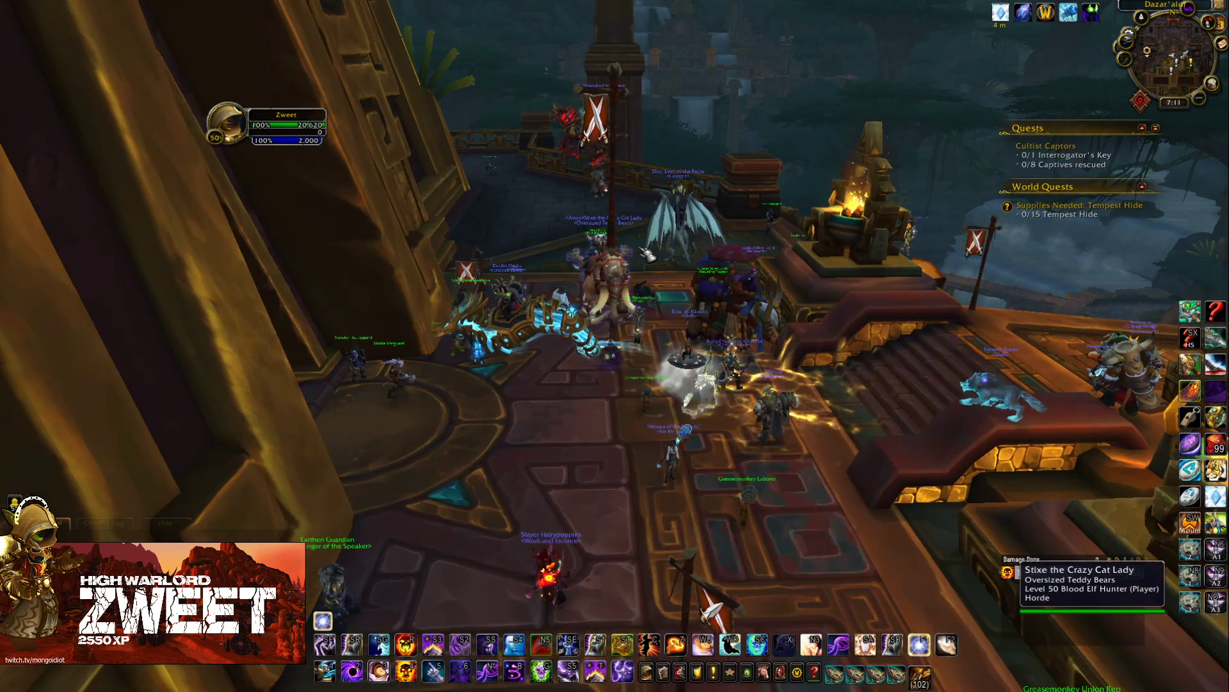
scroll(647, 255, up, 5)
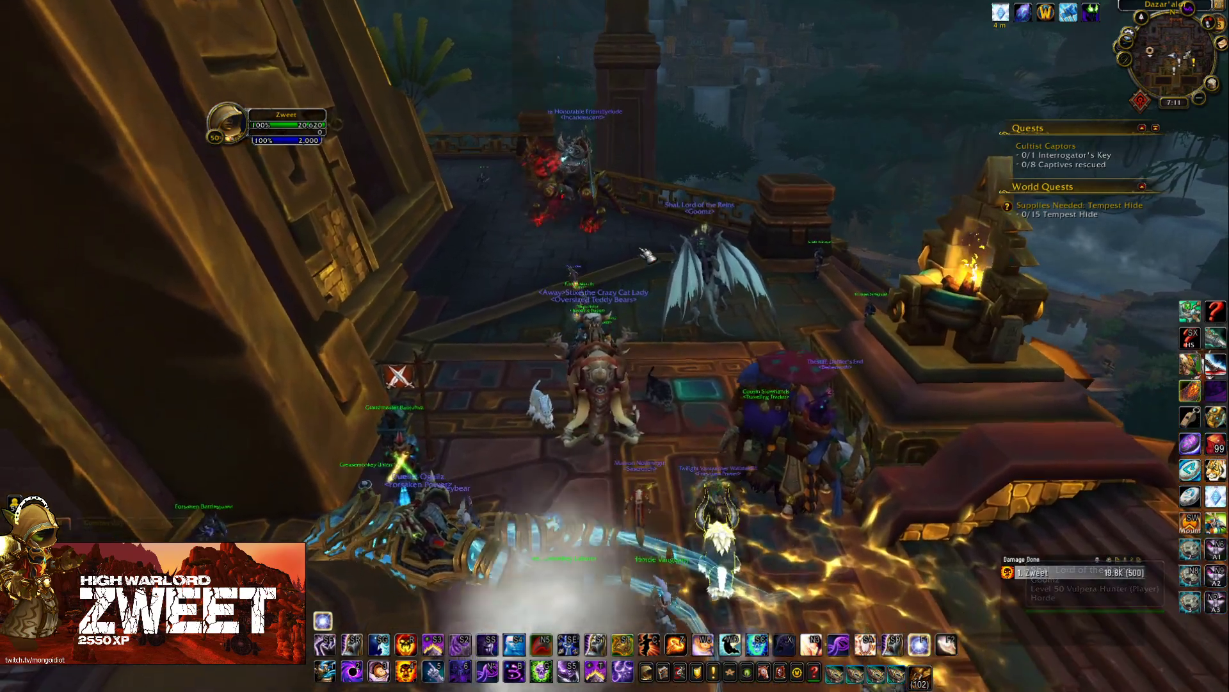